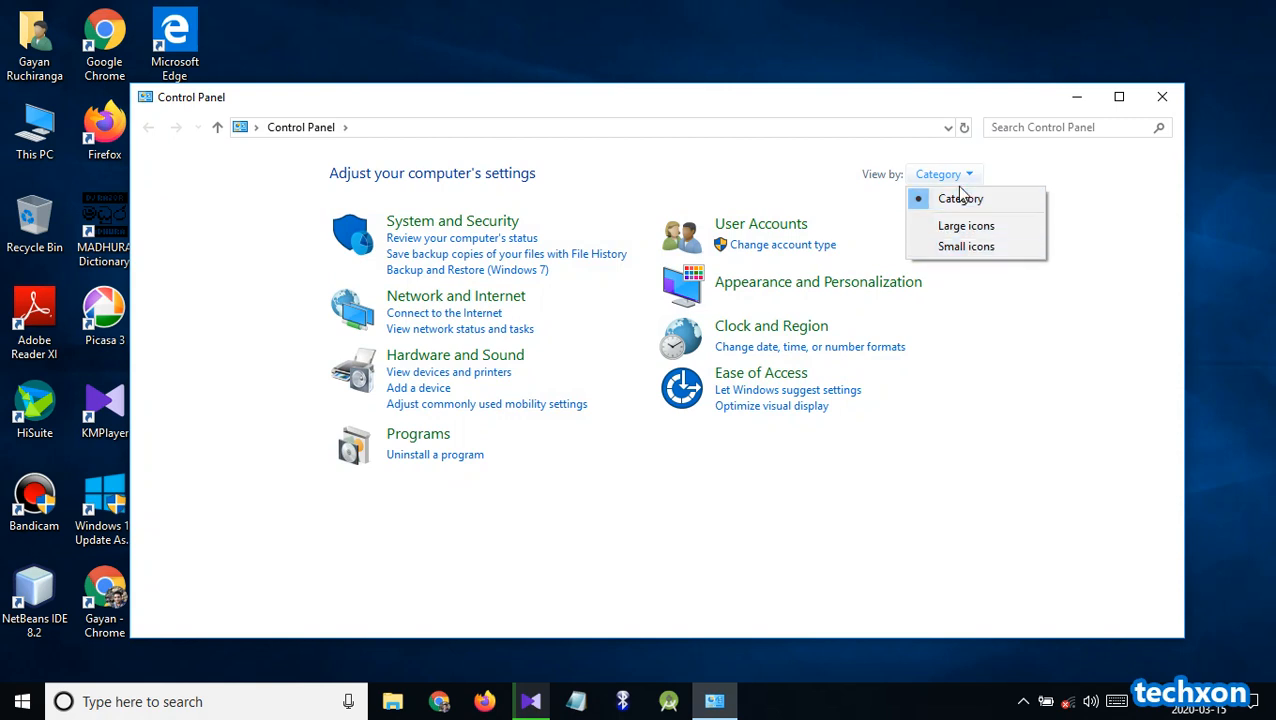
Show the Control Panel by category and open the Programs setting for turning Windows features on or off
left_click(955, 198)
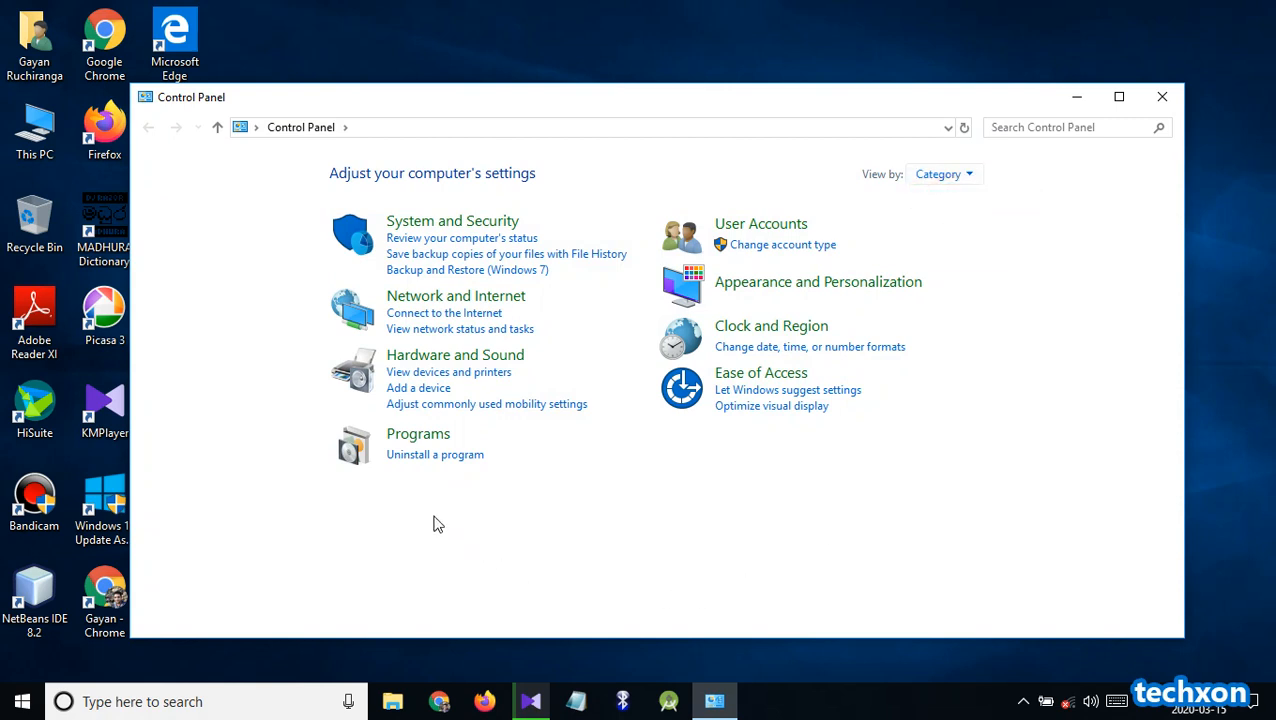
left_click(418, 434)
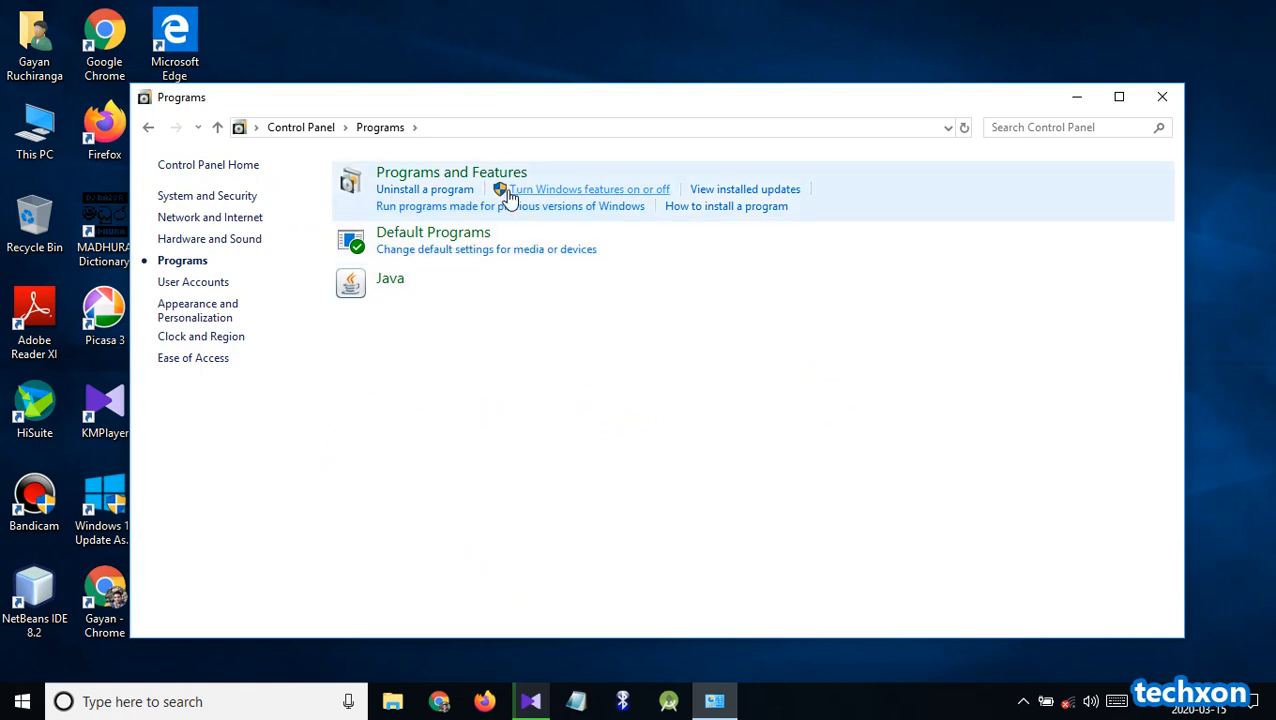
left_click(622, 193)
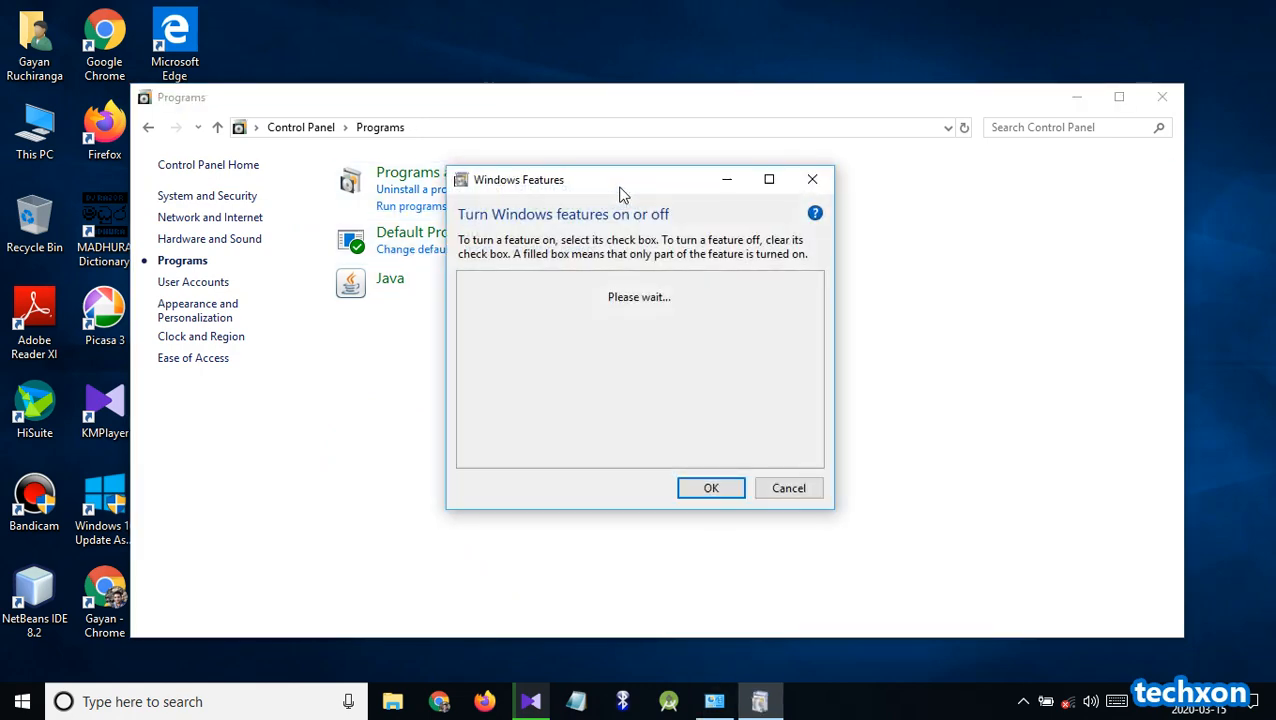
Enable the Internet Information Services Hostable Web Core feature in the Windows features list
scroll(600, 350, "down", 2)
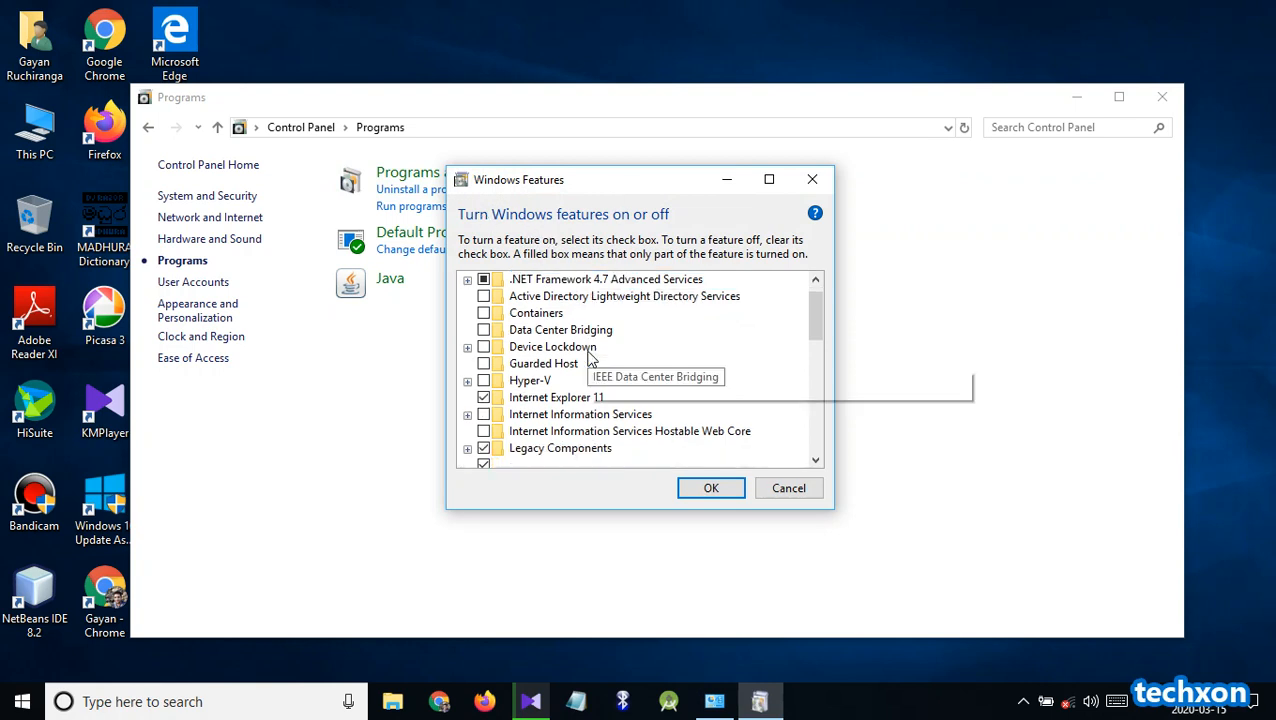
scroll(617, 337, "down", 1)
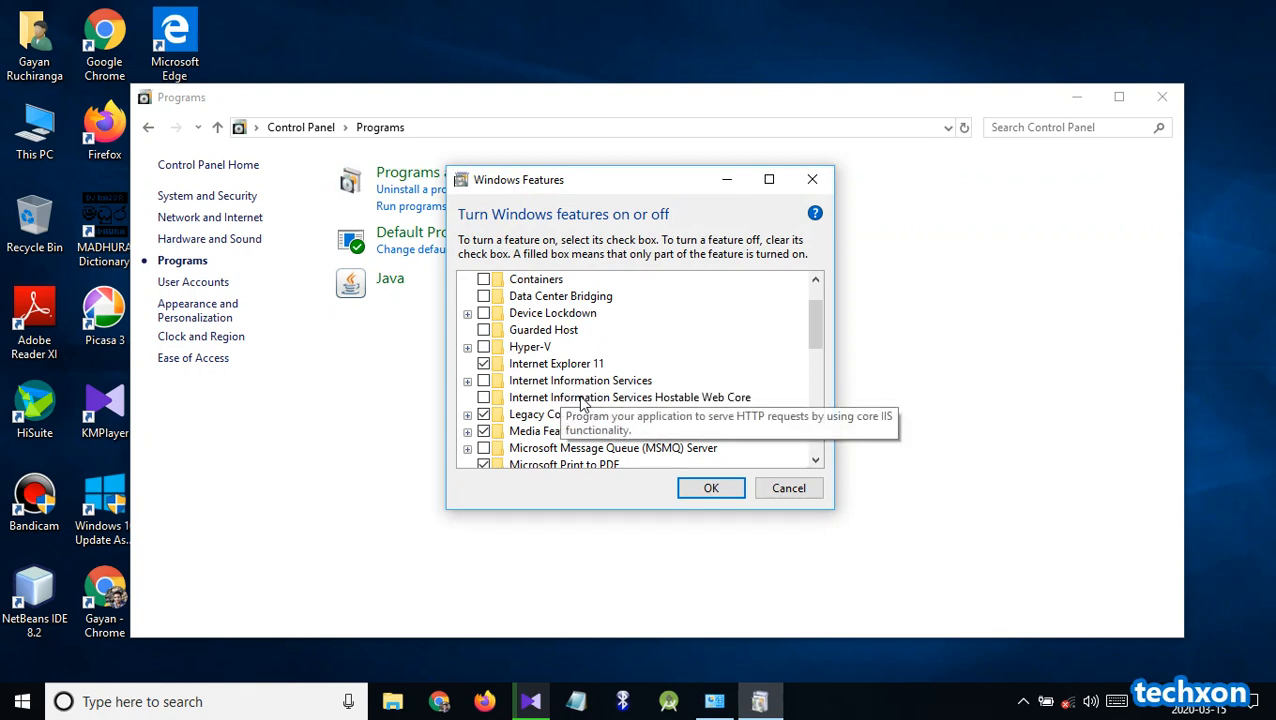
left_click(485, 398)
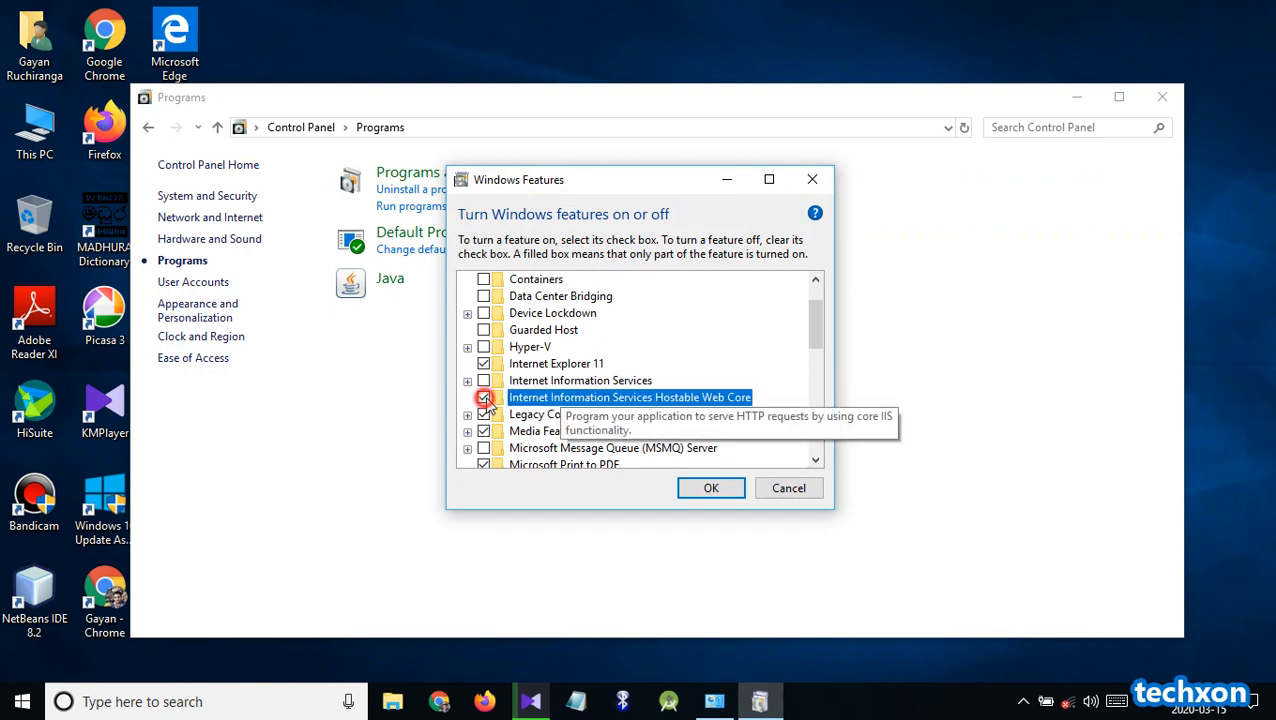
Expand Internet Information Services down to the Security group under World Wide Web Services
scroll(489, 368, "down", 1)
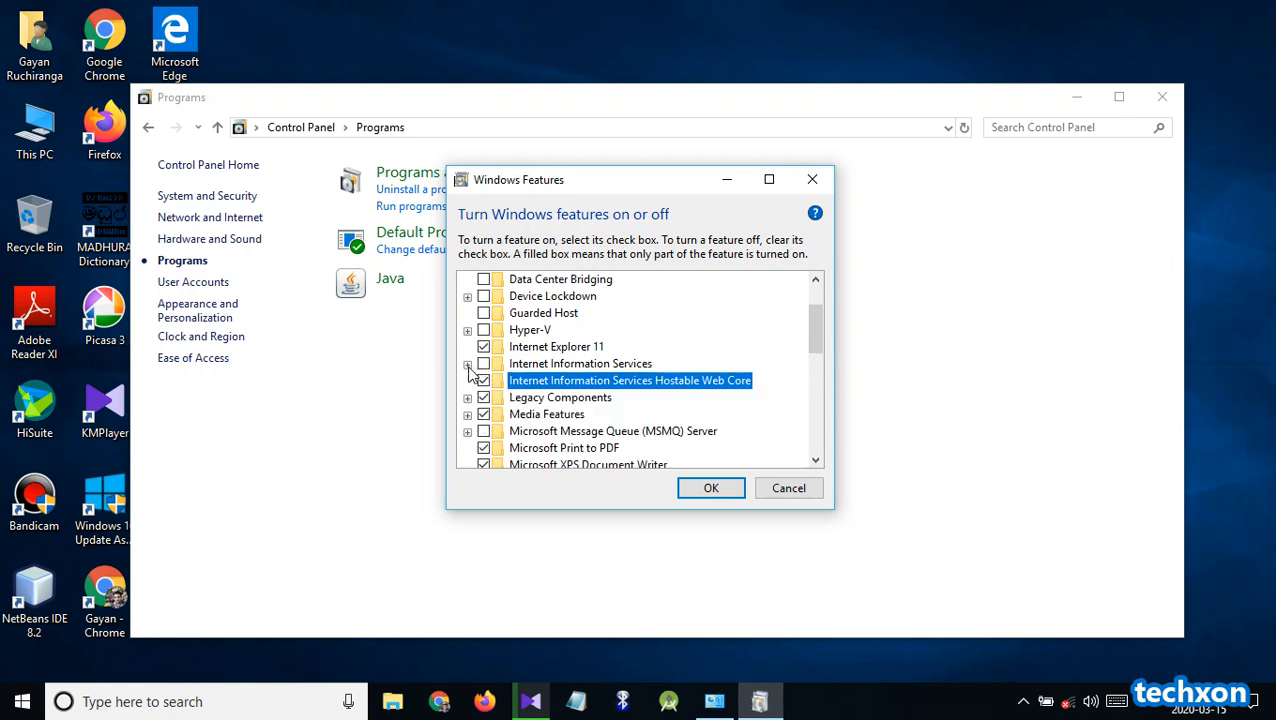
left_click(468, 364)
scroll(478, 380, "down", 1)
left_click(485, 397)
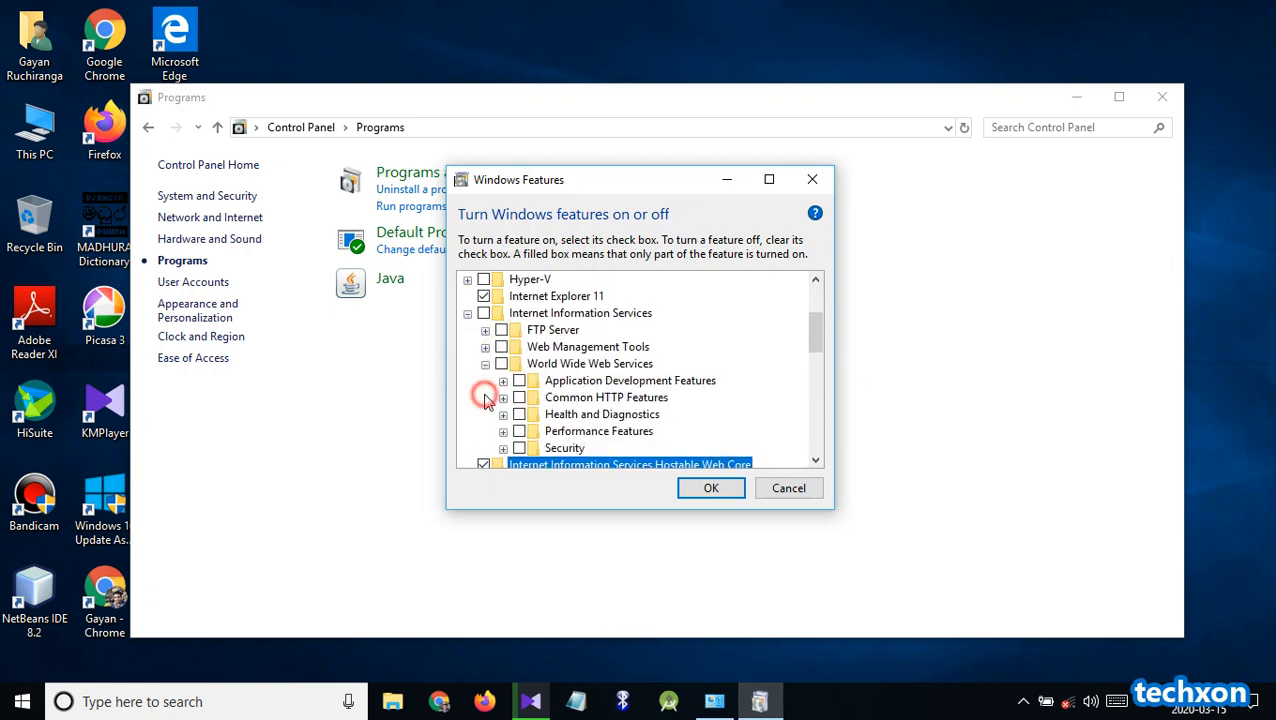
scroll(500, 398, "down", 1)
left_click(503, 431)
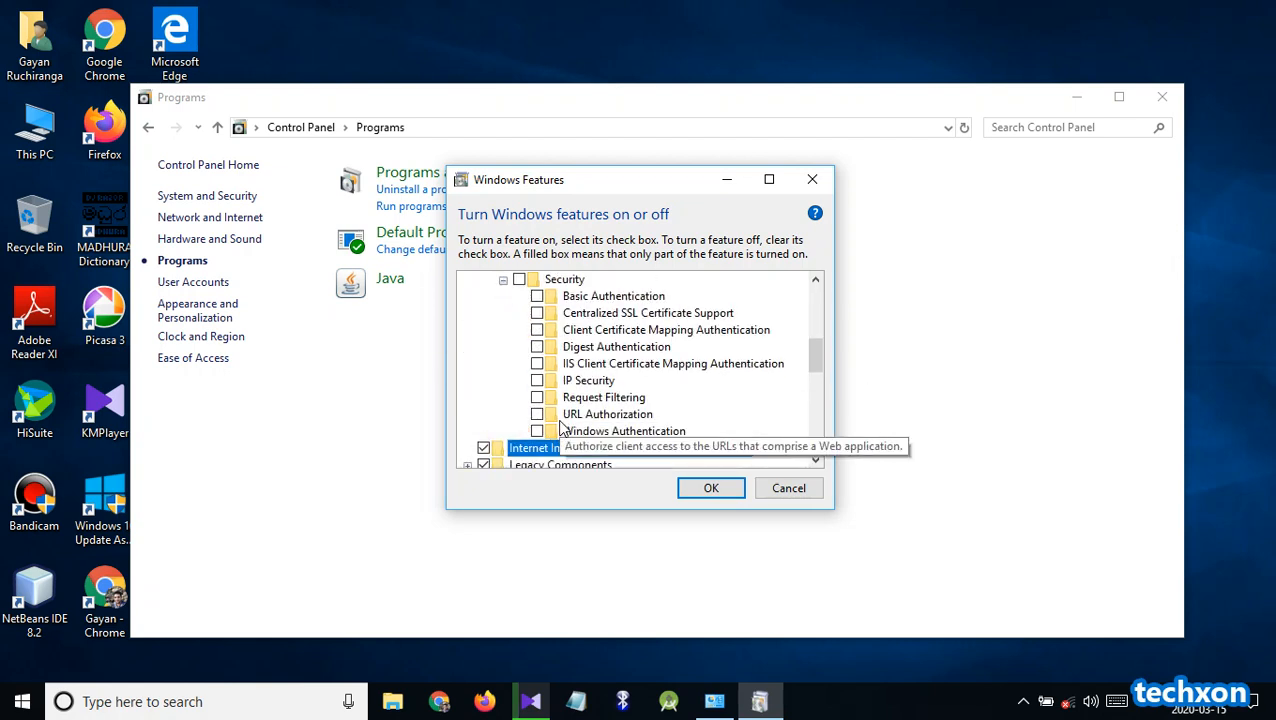
Enable every Security feature under World Wide Web Services, from Windows Authentication up to Basic Authentication
left_click(537, 431)
left_click(537, 414)
left_click(537, 397)
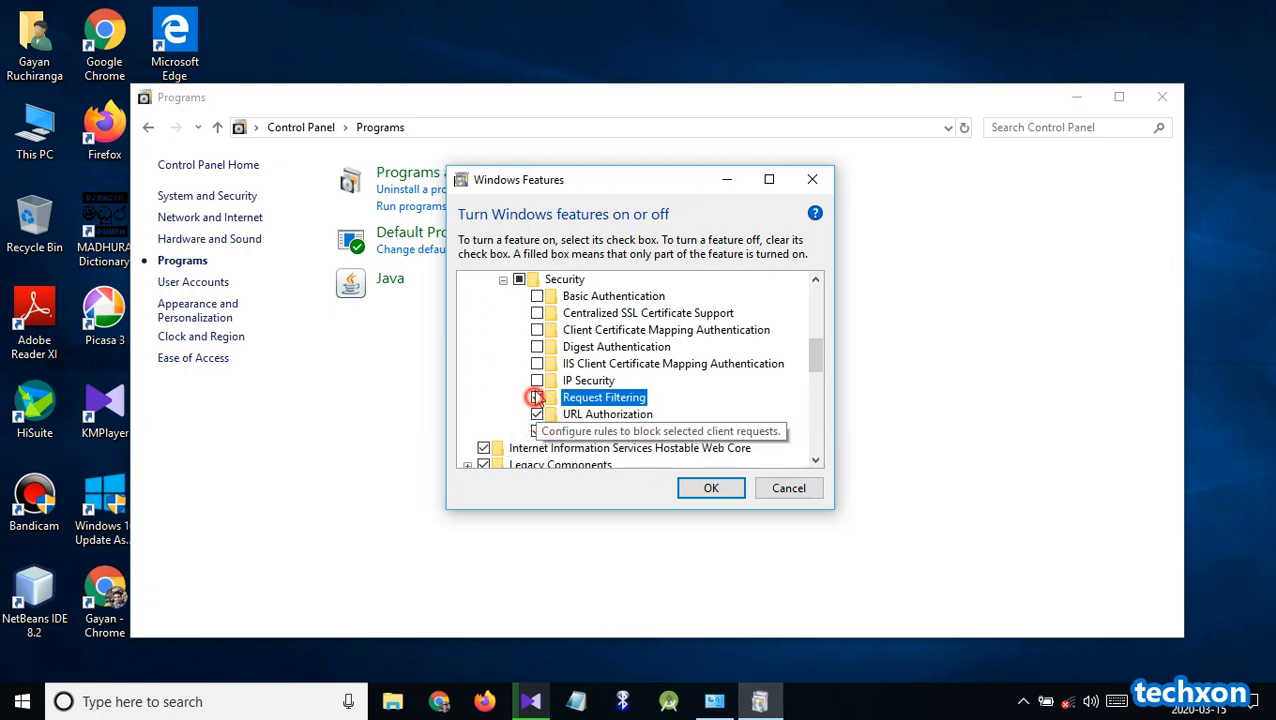
left_click(537, 380)
left_click(537, 364)
left_click(537, 347)
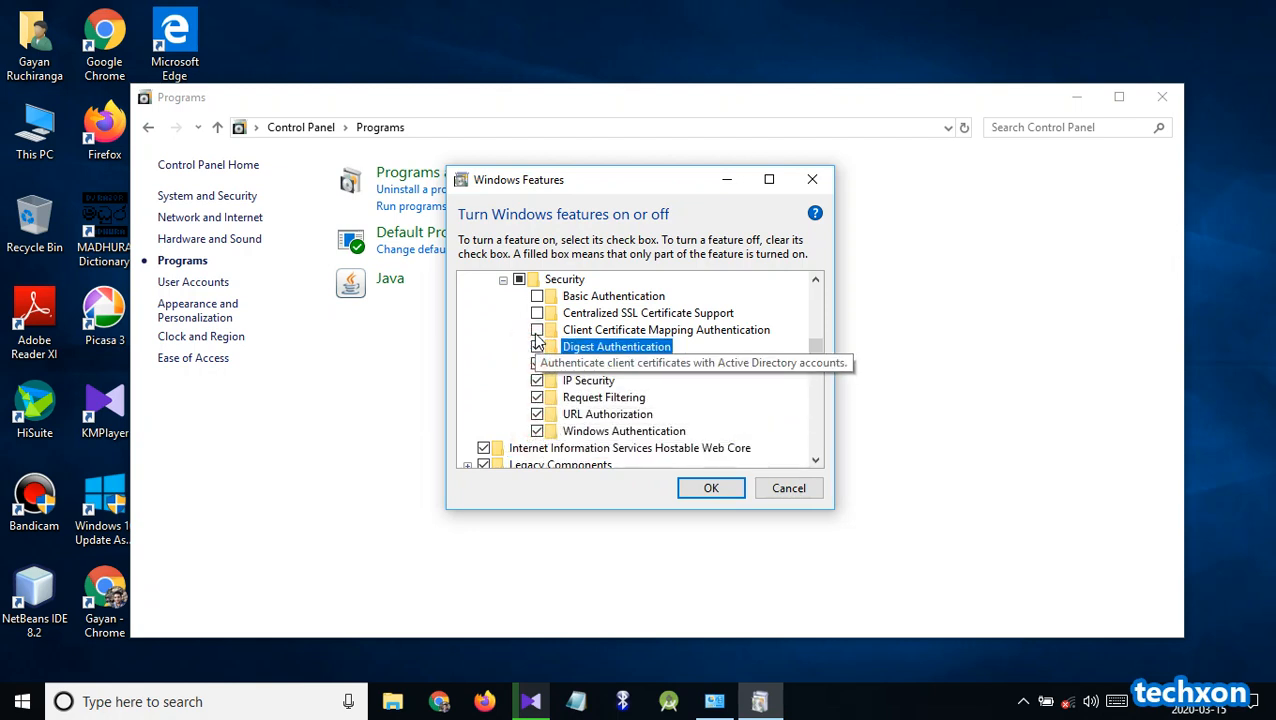
left_click(537, 330)
left_click(537, 313)
left_click(537, 296)
Expand Performance Features and enable Static Content Compression and Dynamic Content Compression
scroll(520, 330, "up", 3)
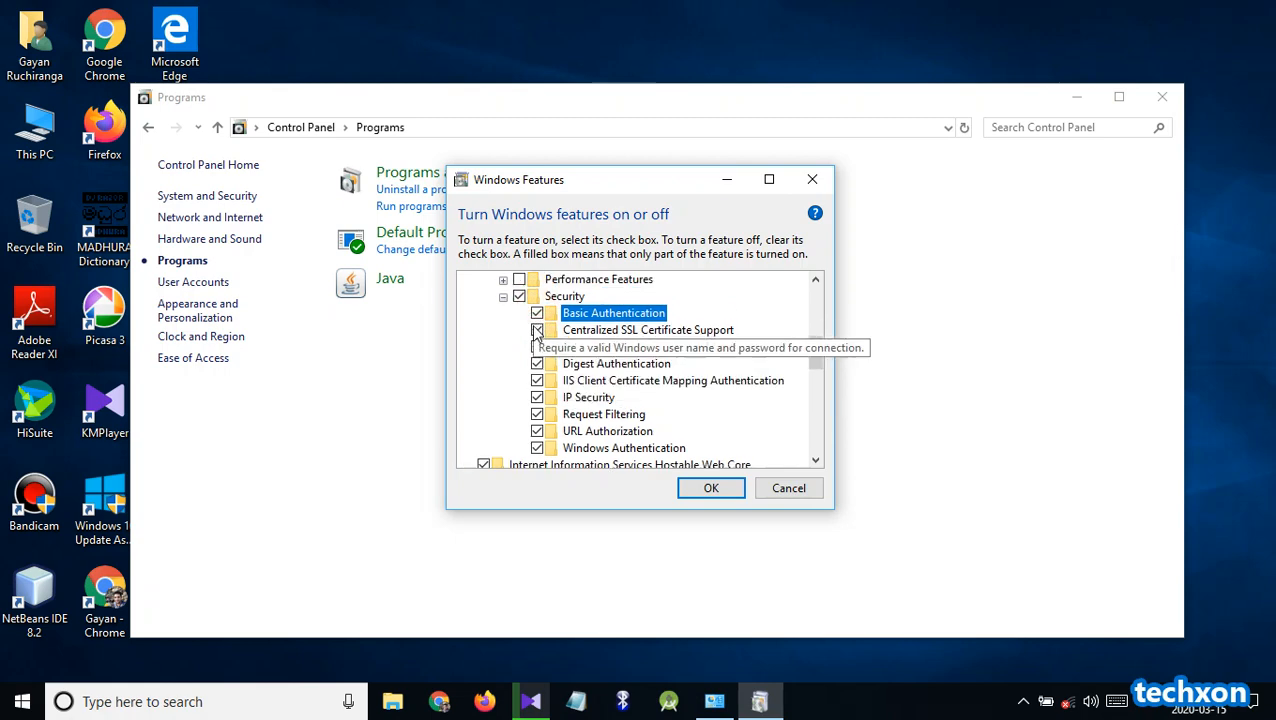
left_click(503, 313)
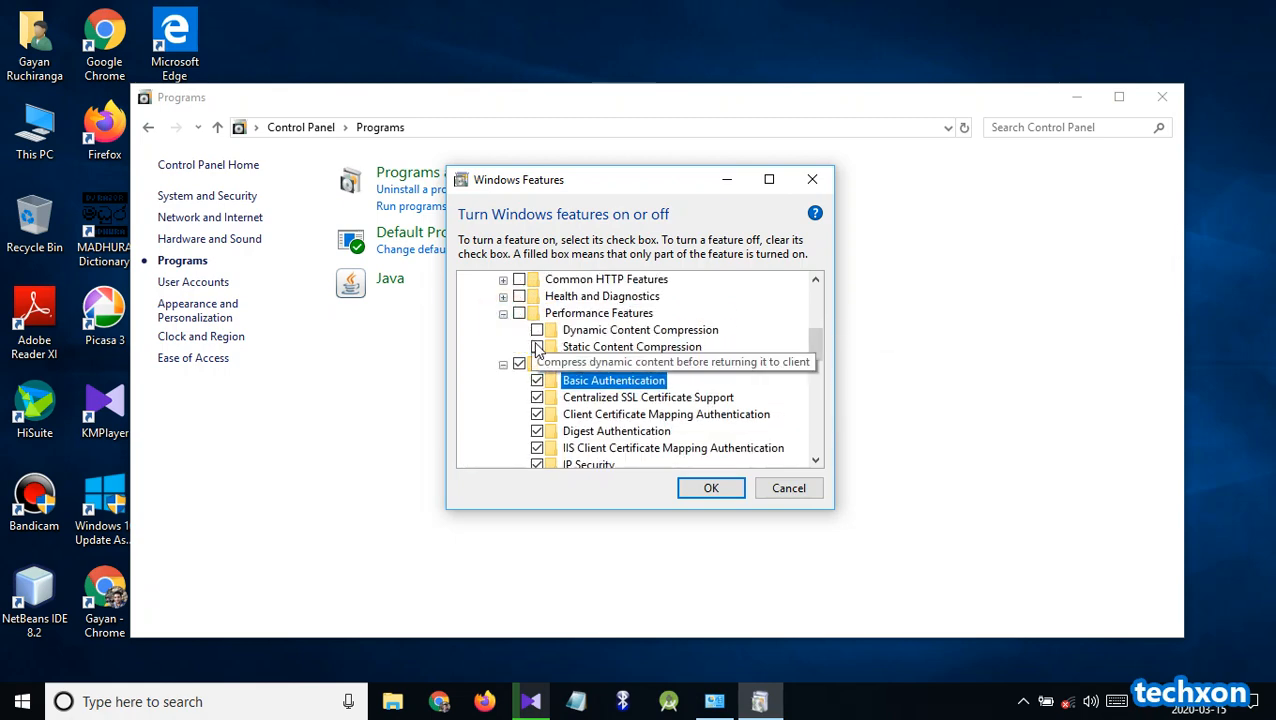
left_click(537, 346)
left_click(537, 330)
Expand Health and Diagnostics and enable all its features: Tracing, Request Monitor, ODBC Logging, Logging Tools, HTTP Logging and Custom Logging
scroll(515, 325, "up", 2)
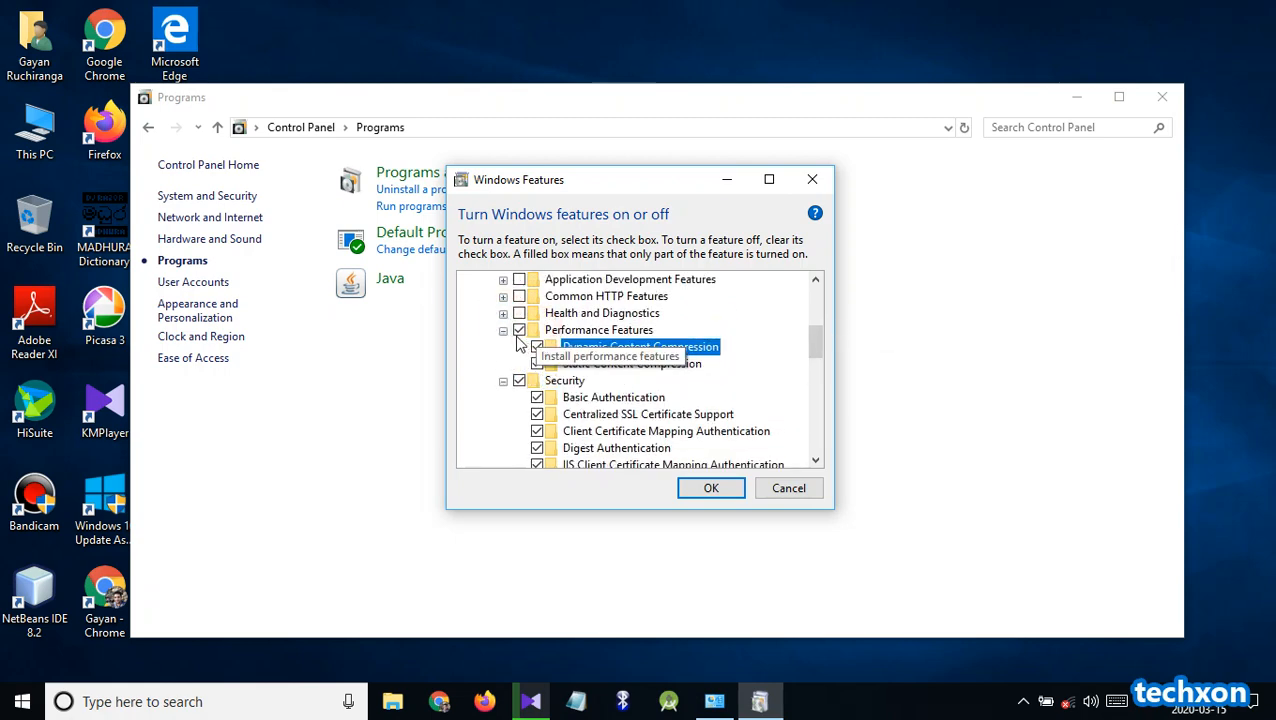
left_click(503, 330)
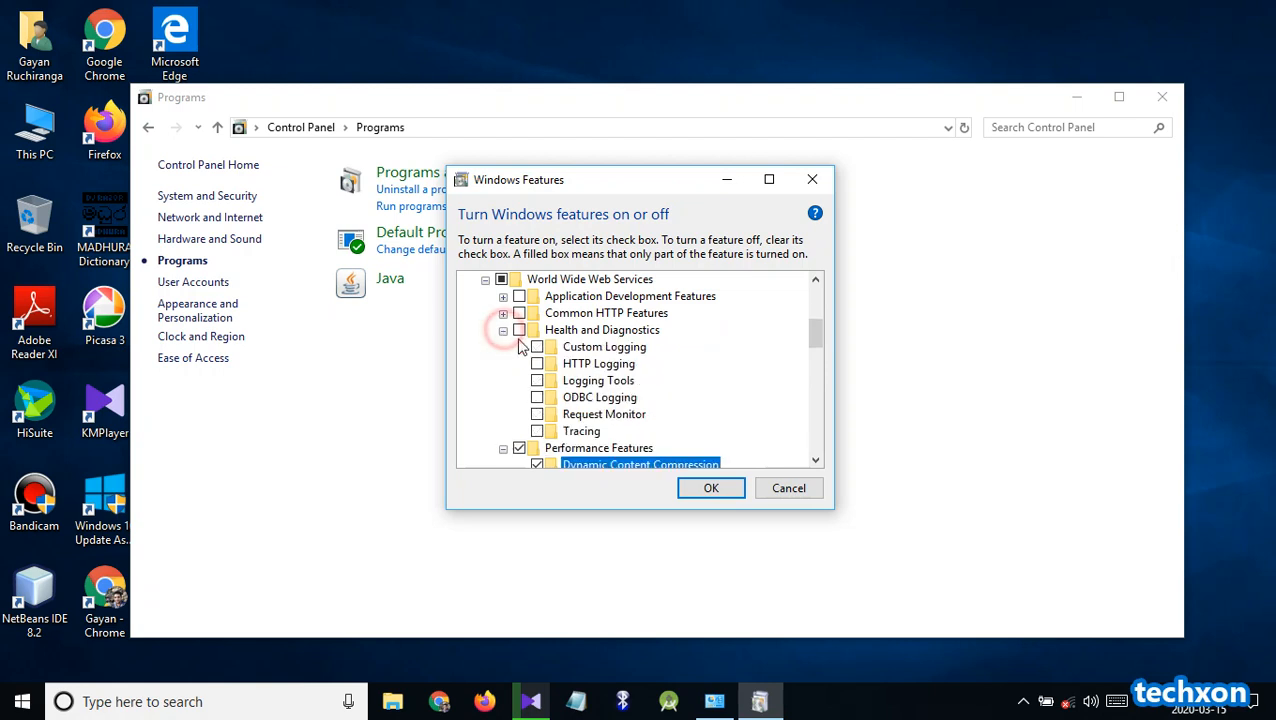
left_click(537, 431)
left_click(537, 397)
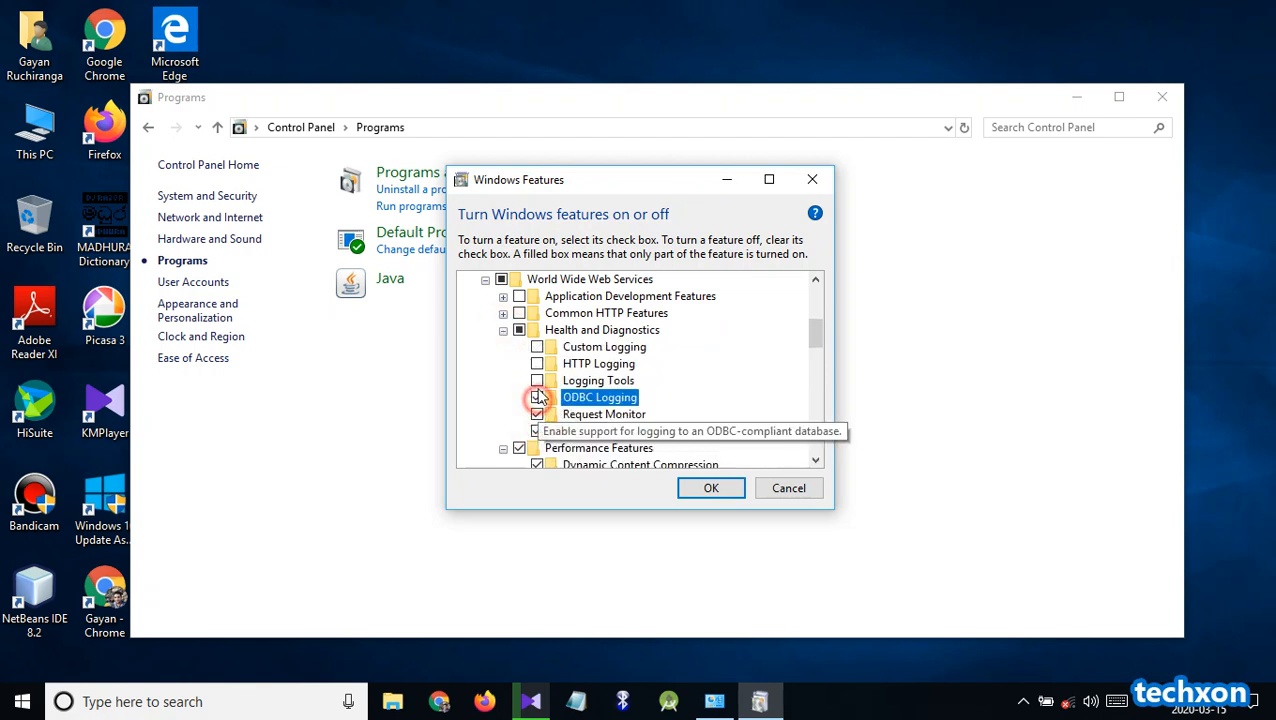
left_click(537, 380)
left_click(537, 363)
left_click(537, 346)
Expand Common HTTP Features and enable WebDAV Publishing, Static Content, HTTP Redirection, HTTP Errors, Directory Browsing and Default Document
scroll(530, 350, "up", 1)
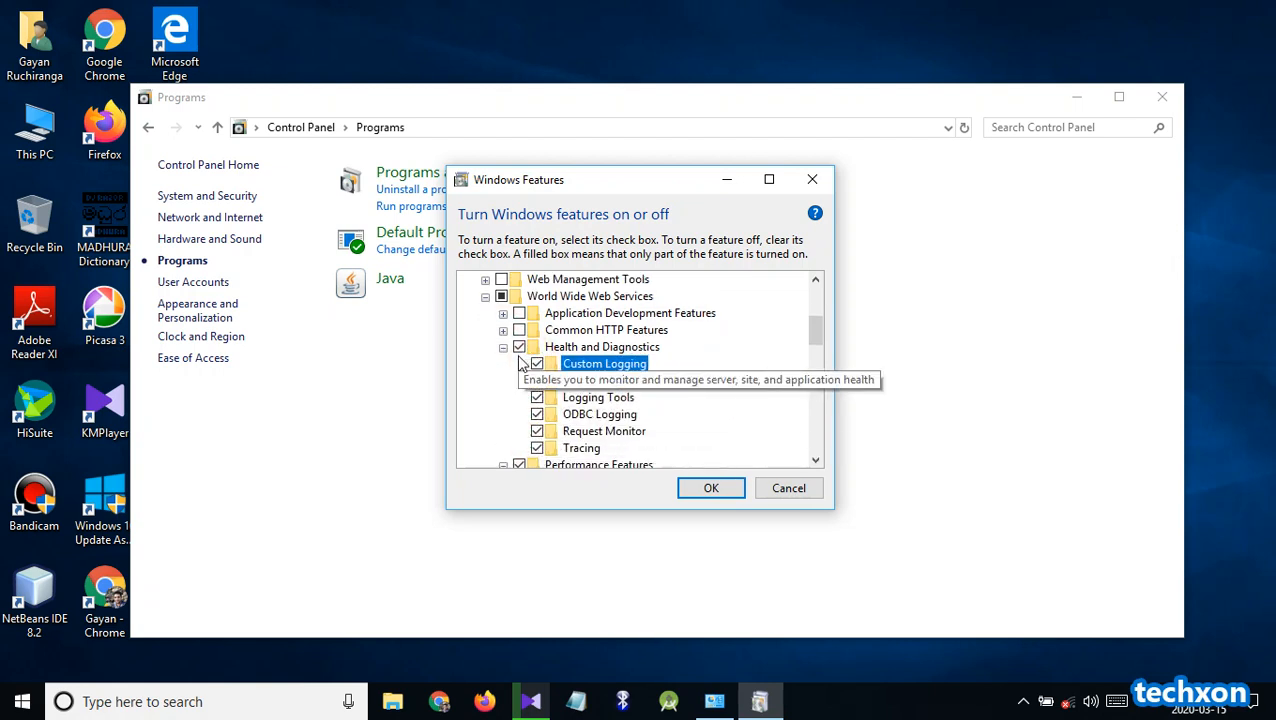
left_click(503, 330)
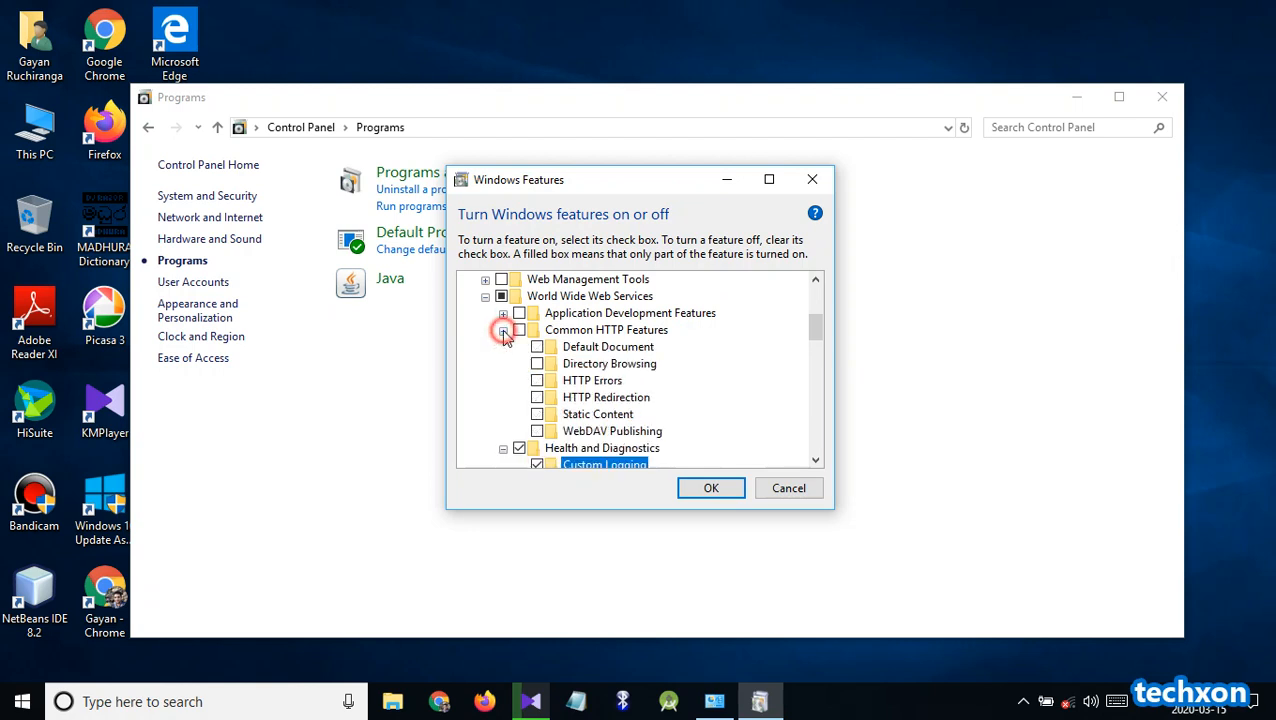
left_click(537, 431)
left_click(537, 414)
left_click(537, 397)
left_click(537, 380)
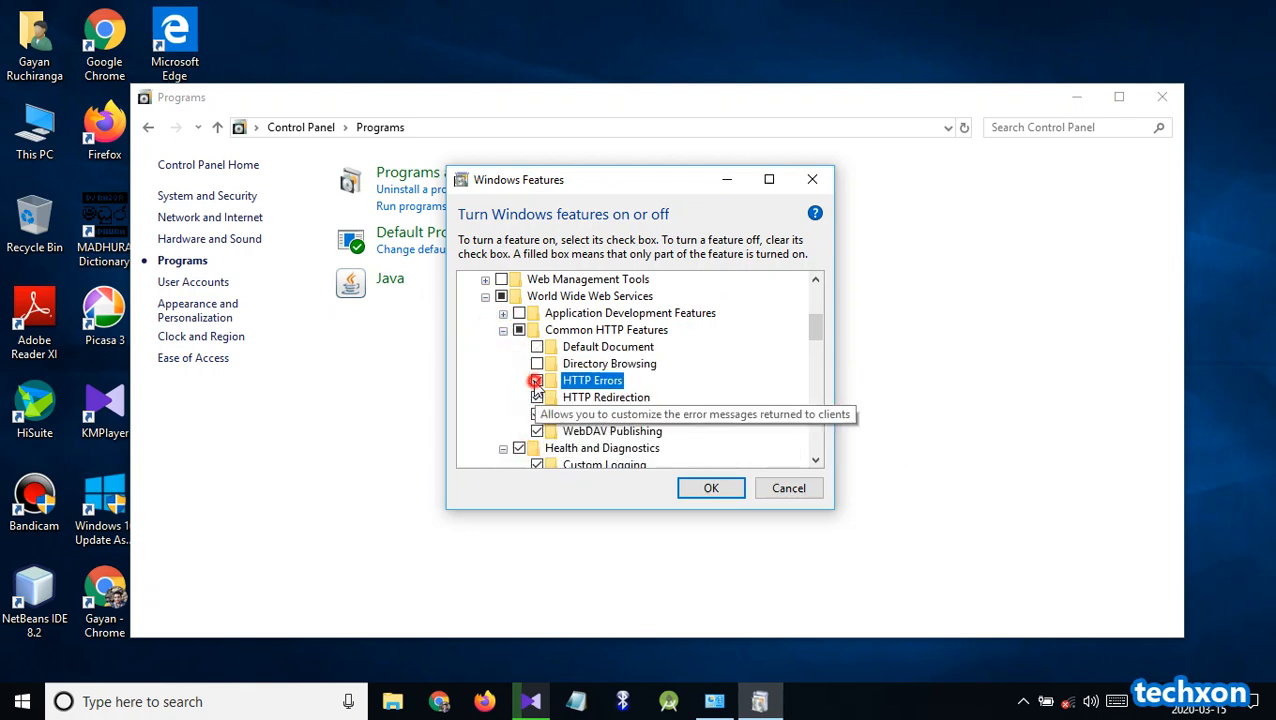
left_click(537, 363)
left_click(537, 346)
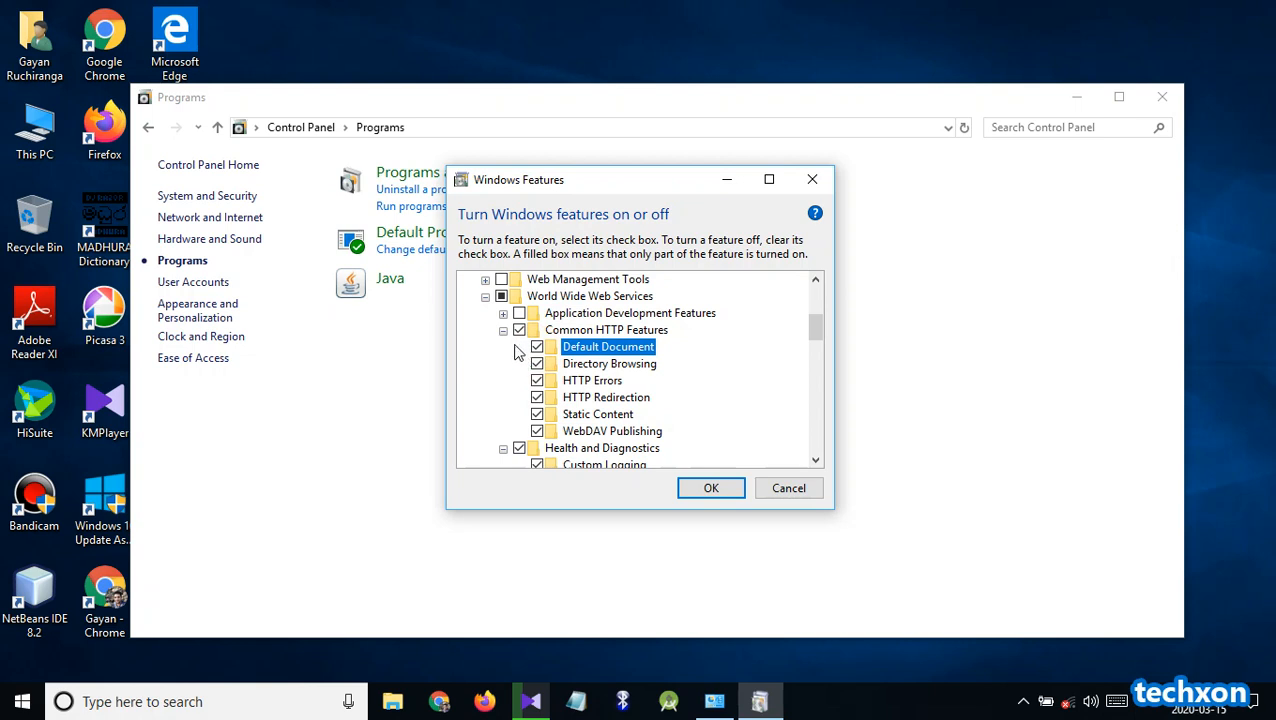
Expand Application Development Features and enable all of them, including WebSocket Protocol, ISAPI, CGI, ASP.NET 3.5 and 4.7, ASP and Application Initialization
left_click(503, 313)
scroll(540, 400, "down", 2)
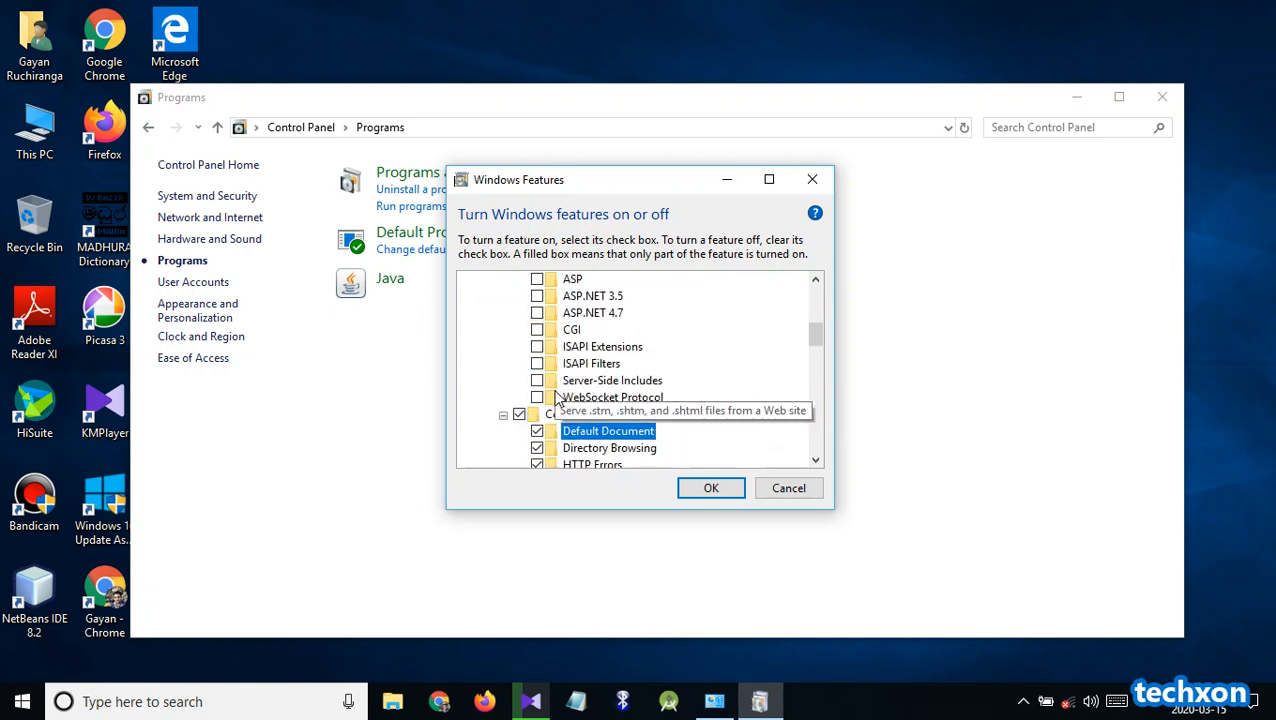
left_click(537, 397)
left_click(537, 380)
left_click(537, 363)
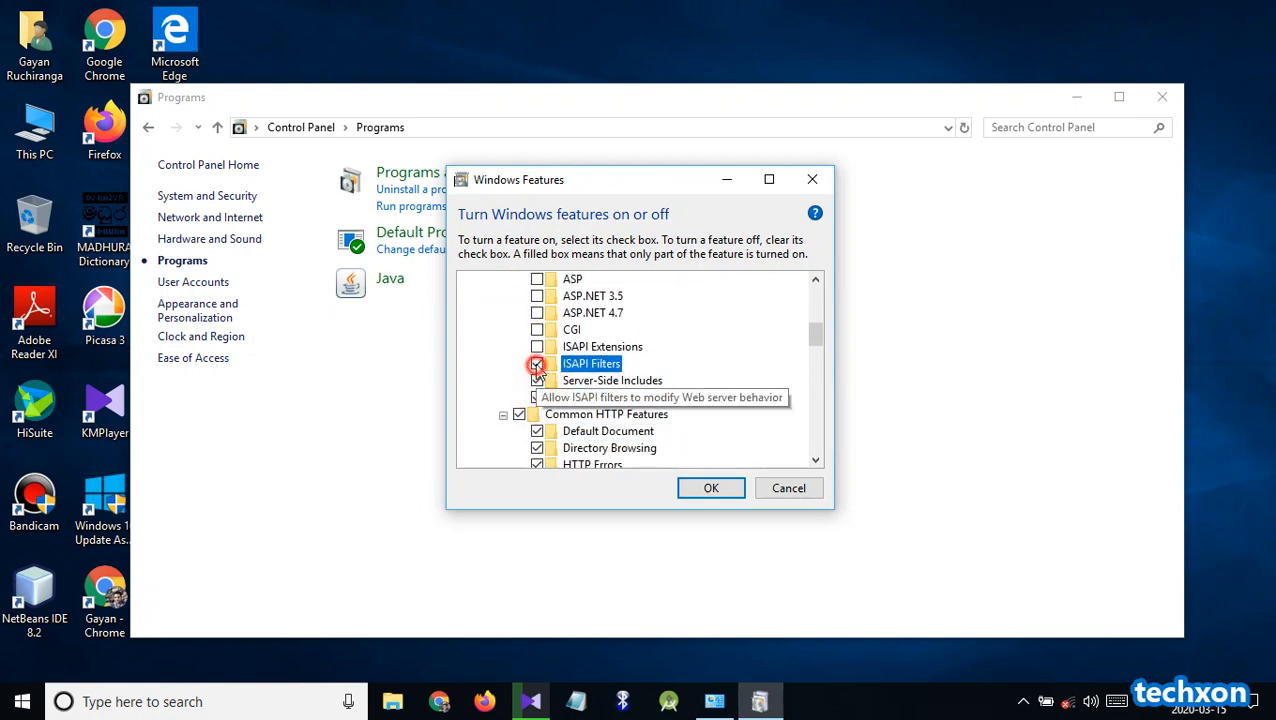
left_click(537, 346)
left_click(537, 329)
left_click(537, 312)
scroll(540, 314, "up", 1)
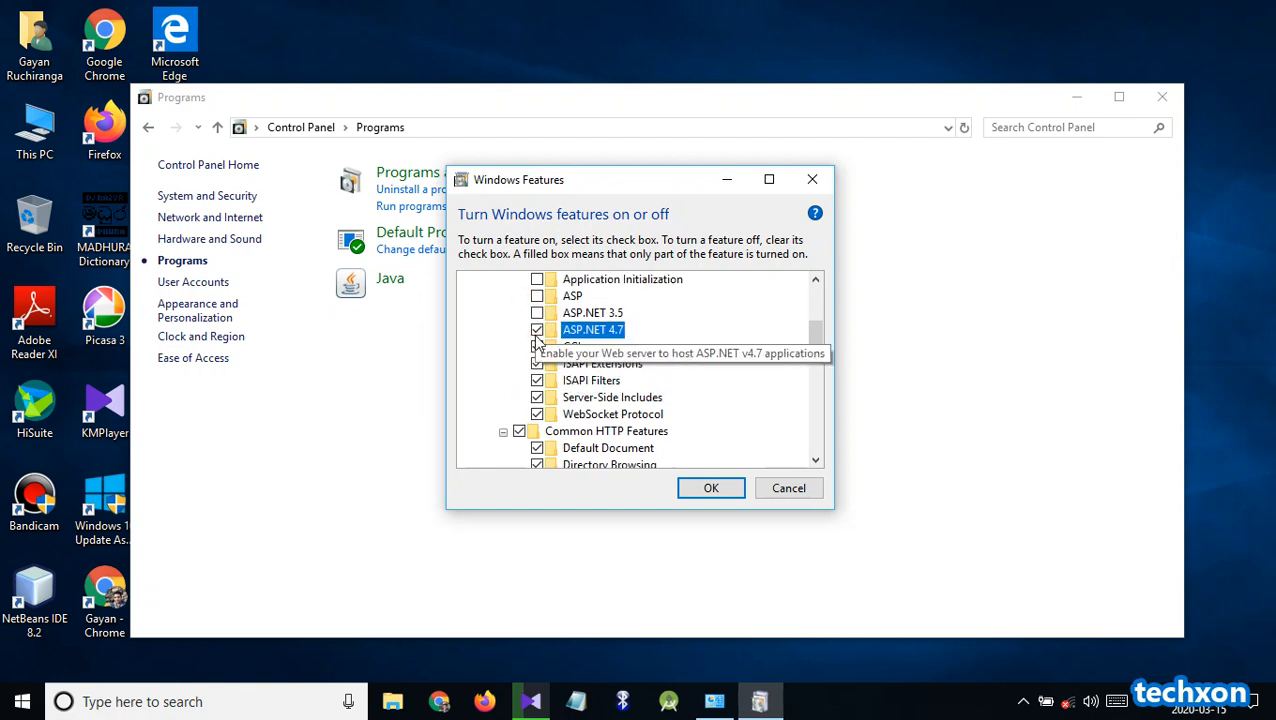
left_click(537, 346)
left_click(537, 329)
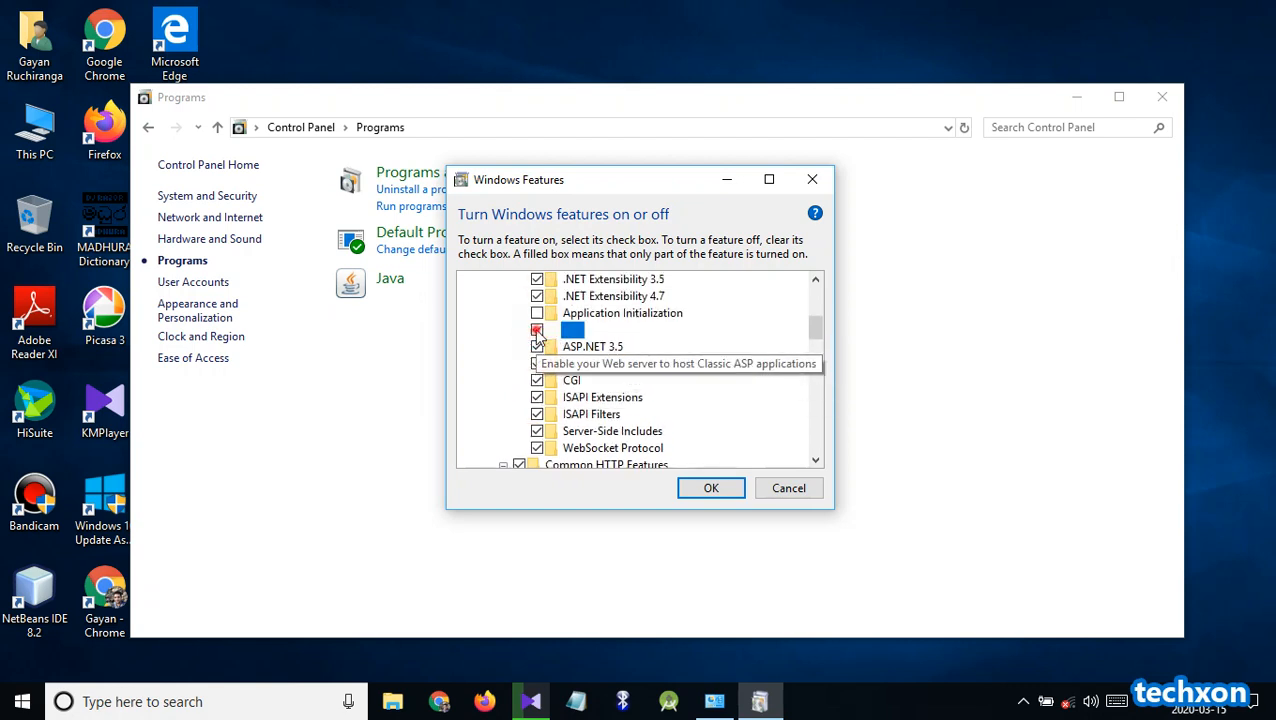
left_click(537, 312)
Expand Web Management Tools and enable IIS Management Service, IIS Management Scripts and Tools, and IIS Management Console
scroll(550, 320, "up", 1)
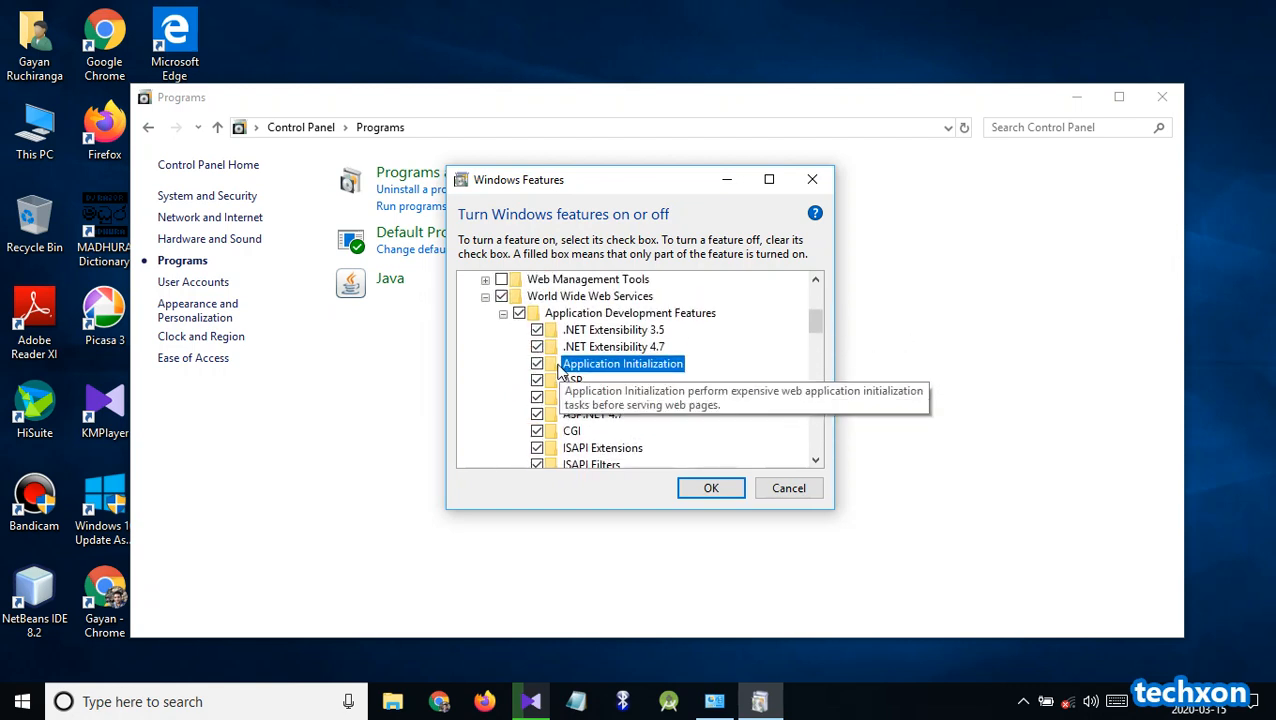
scroll(553, 330, "up", 1)
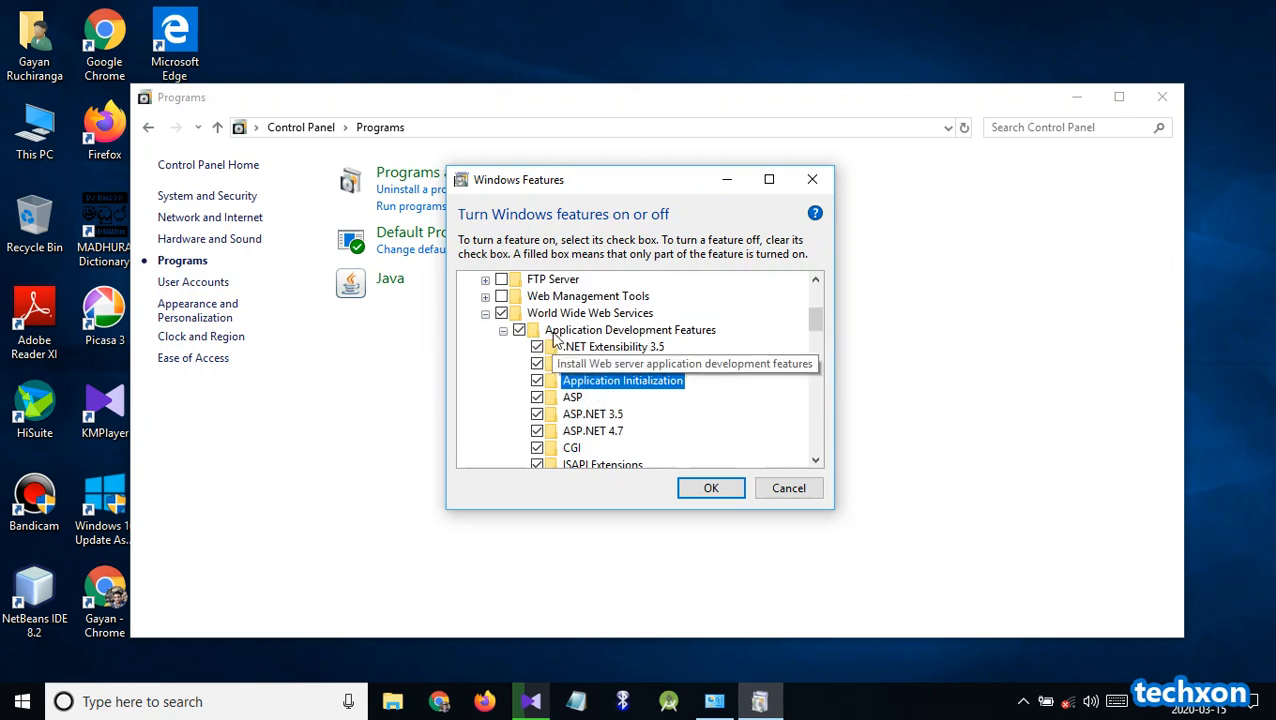
scroll(510, 345, "up", 1)
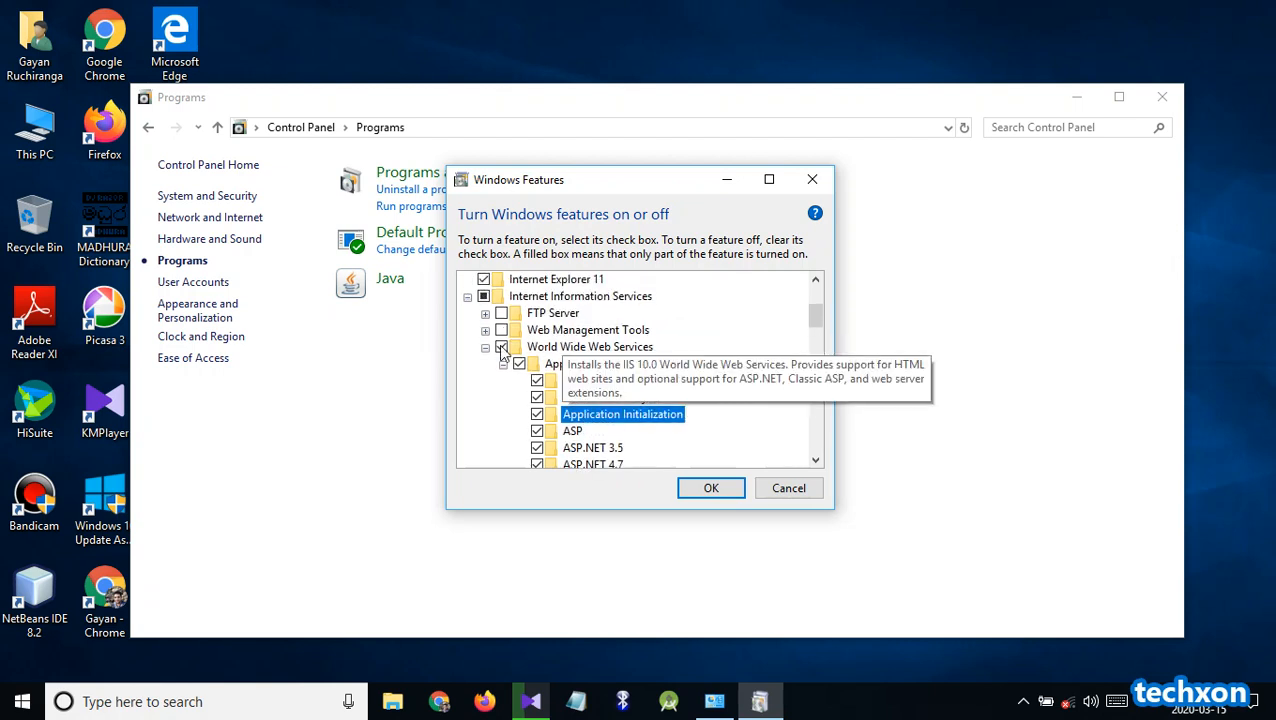
left_click(485, 330)
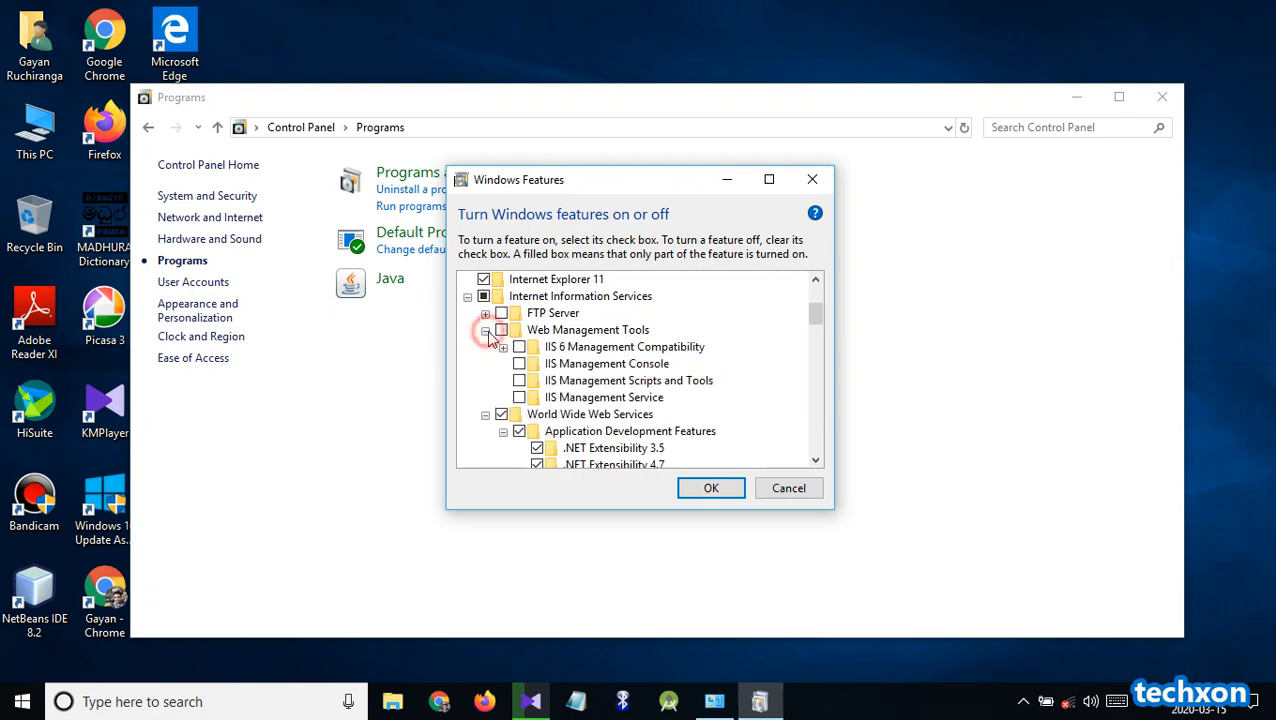
left_click(519, 398)
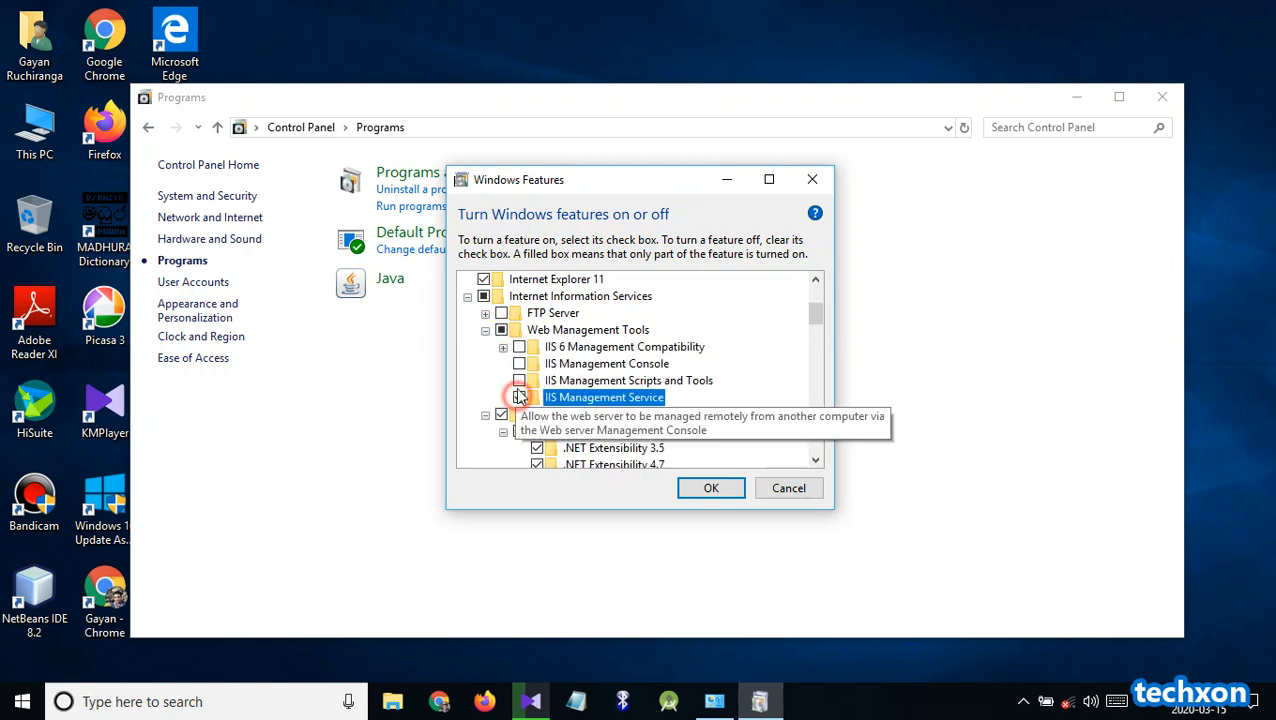
left_click(519, 381)
left_click(519, 364)
Expand IIS 6 Management Compatibility and enable its metabase compatibility, WMI Compatibility, Scripting Tools and Management Console features
left_click(503, 347)
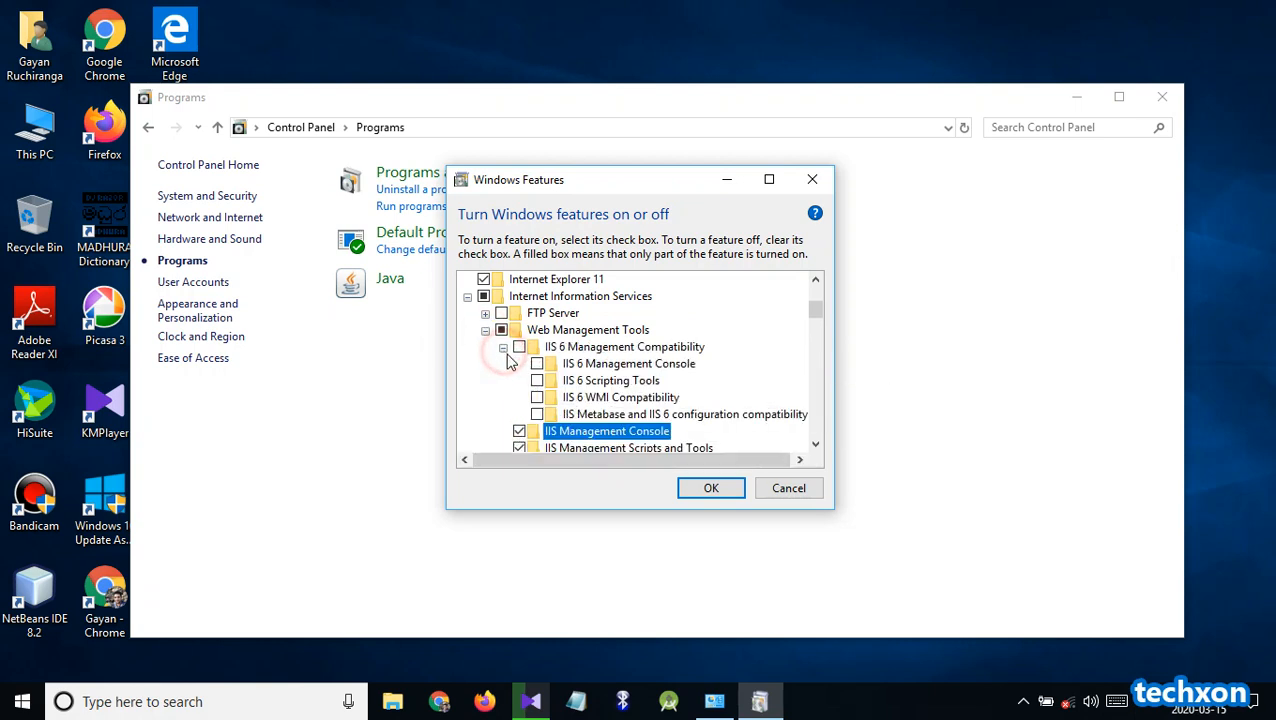
left_click(537, 414)
left_click(537, 397)
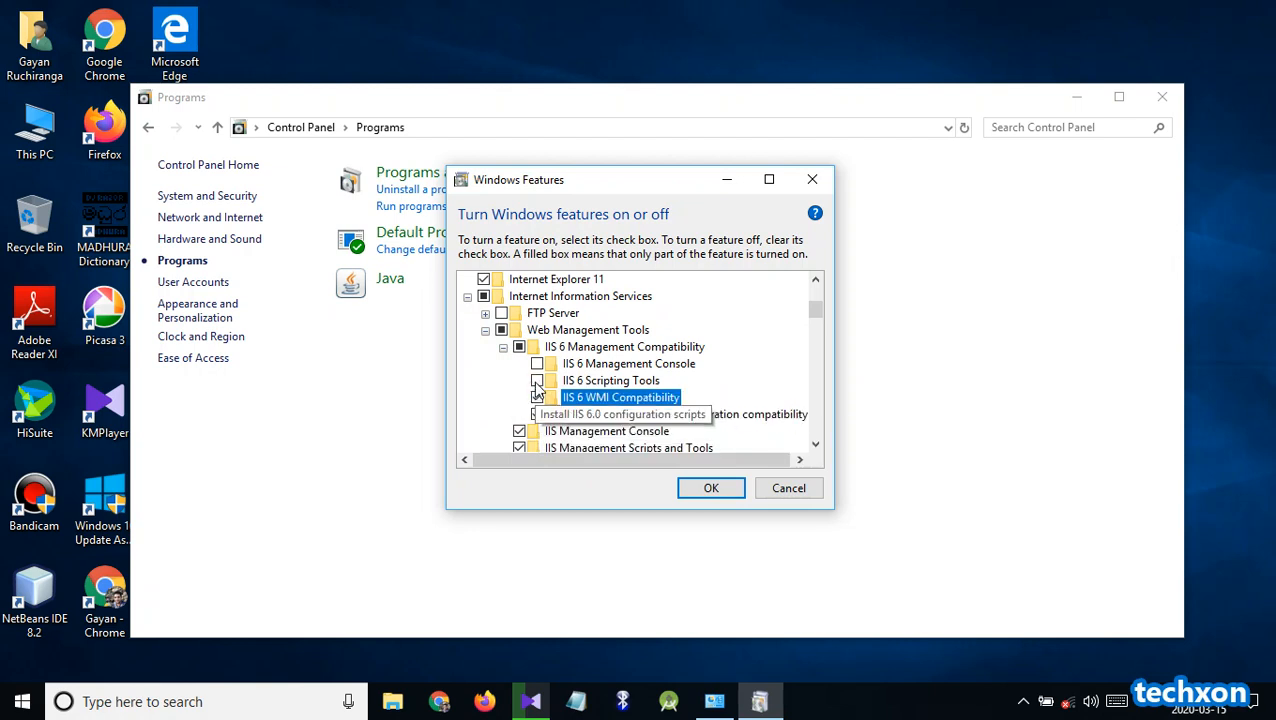
left_click(537, 381)
left_click(537, 364)
Expand FTP Server under Internet Information Services and enable FTP Service and FTP Extensibility
scroll(515, 350, "up", 1)
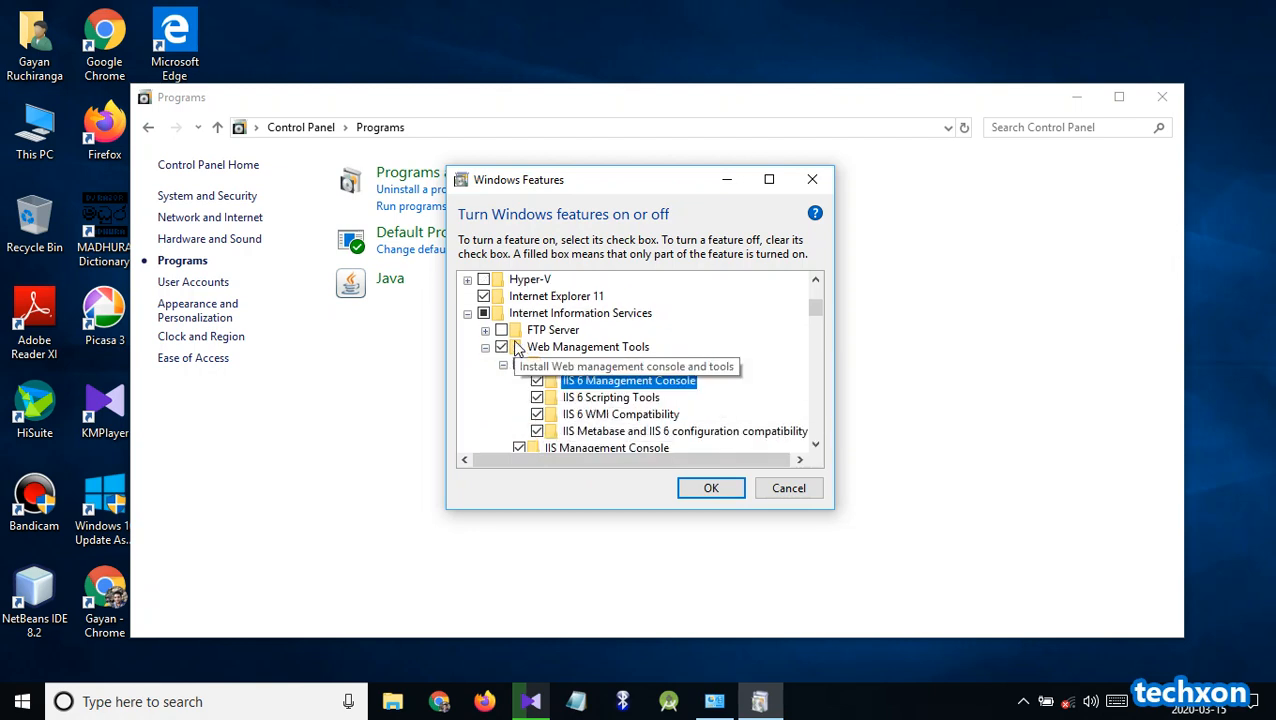
left_click(486, 331)
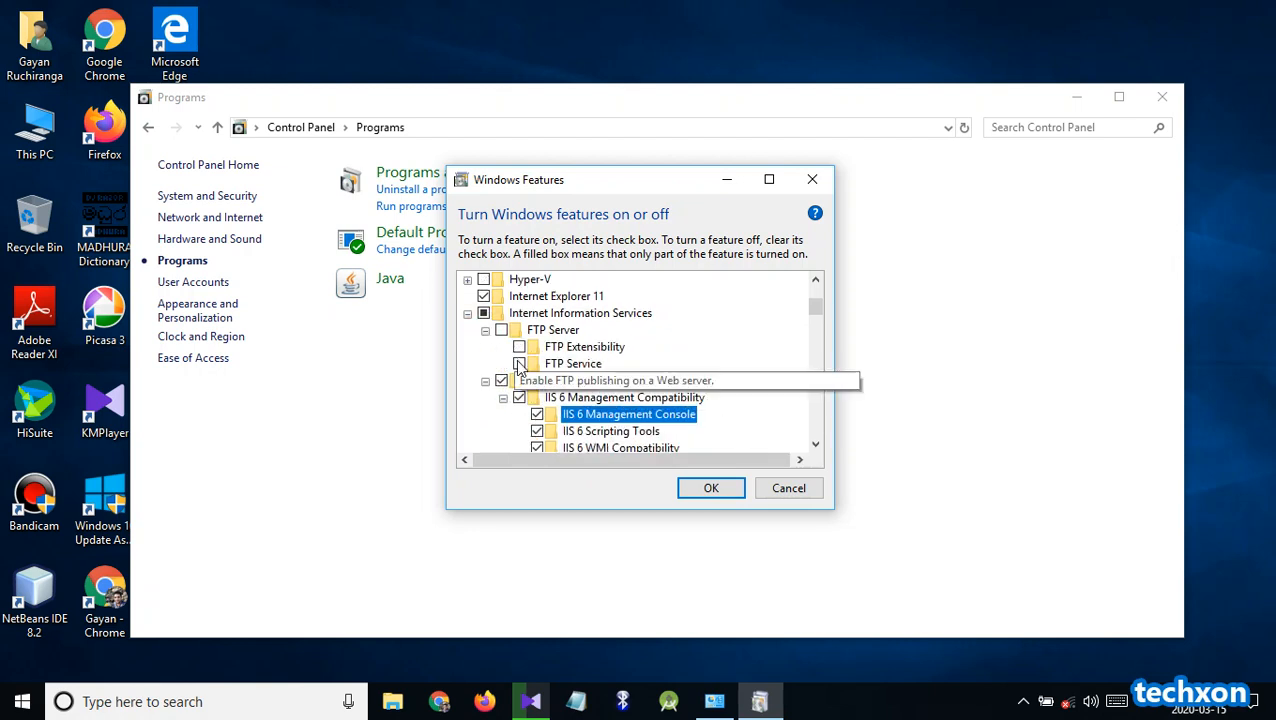
left_click(519, 364)
left_click(519, 347)
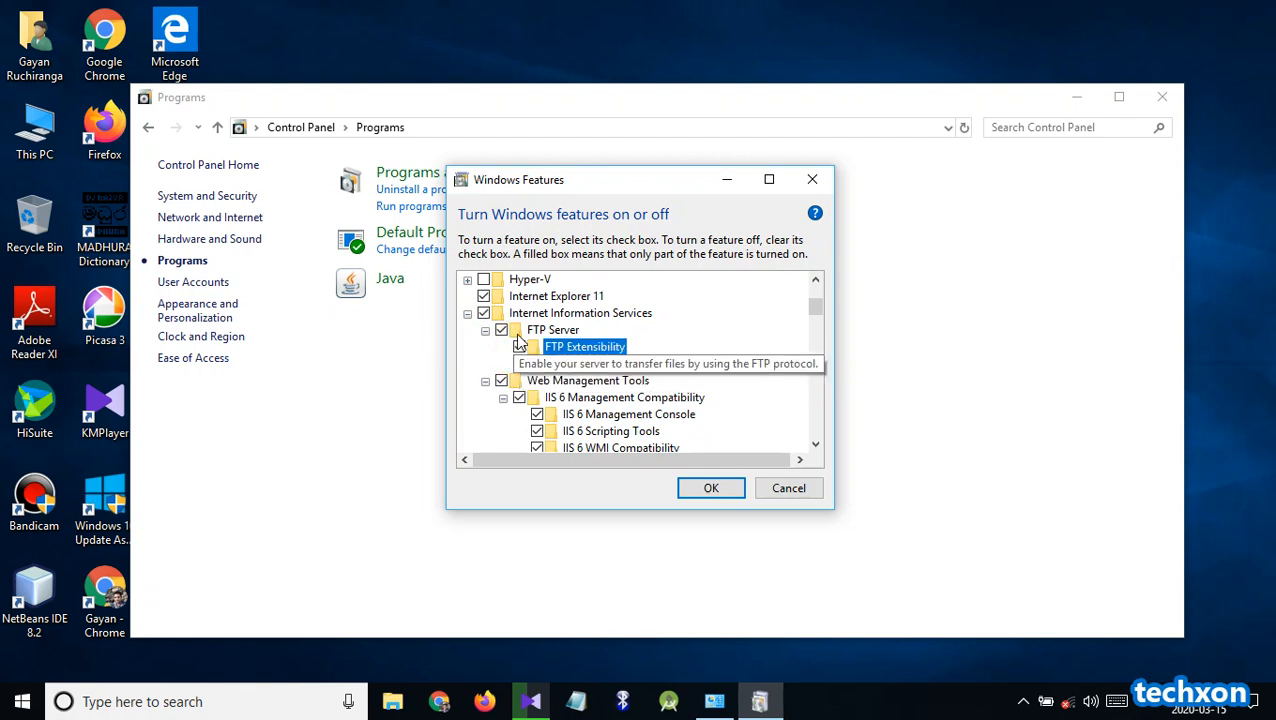
scroll(563, 347, "up", 1)
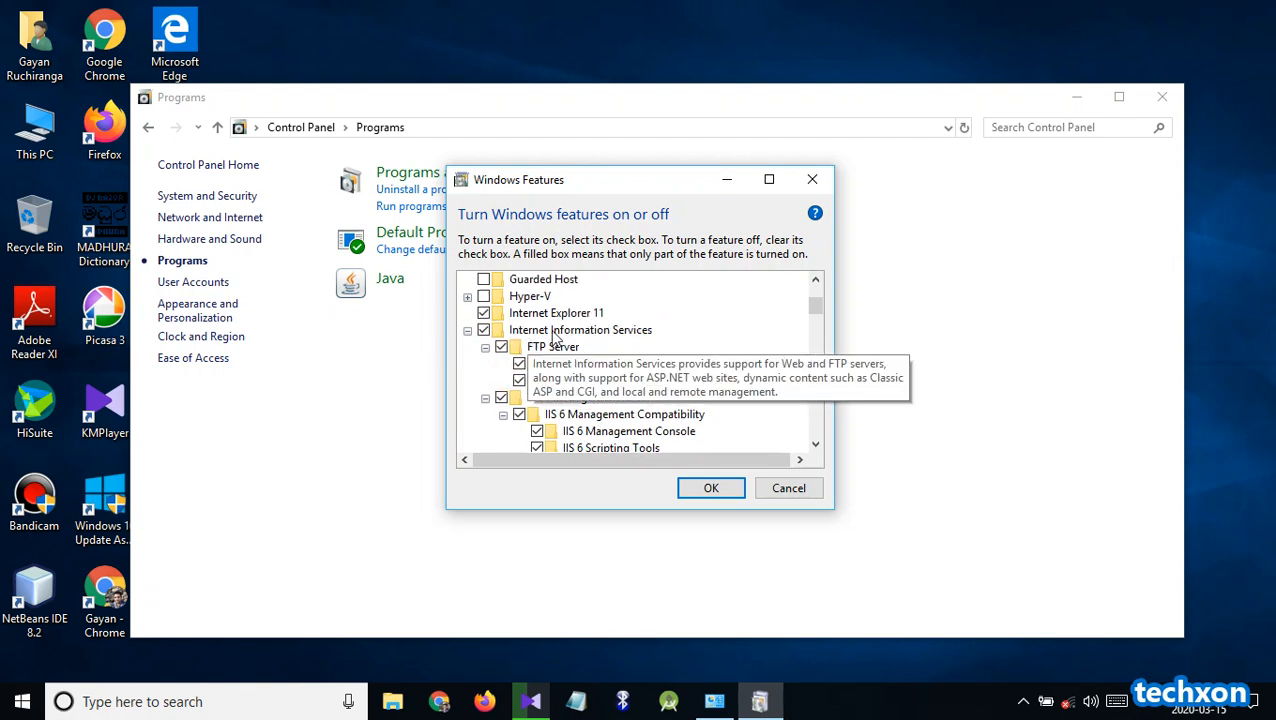
Review the selected features under Internet Information Services, from FTP Server through Security to Hostable Web Core
scroll(545, 357, "down", 1)
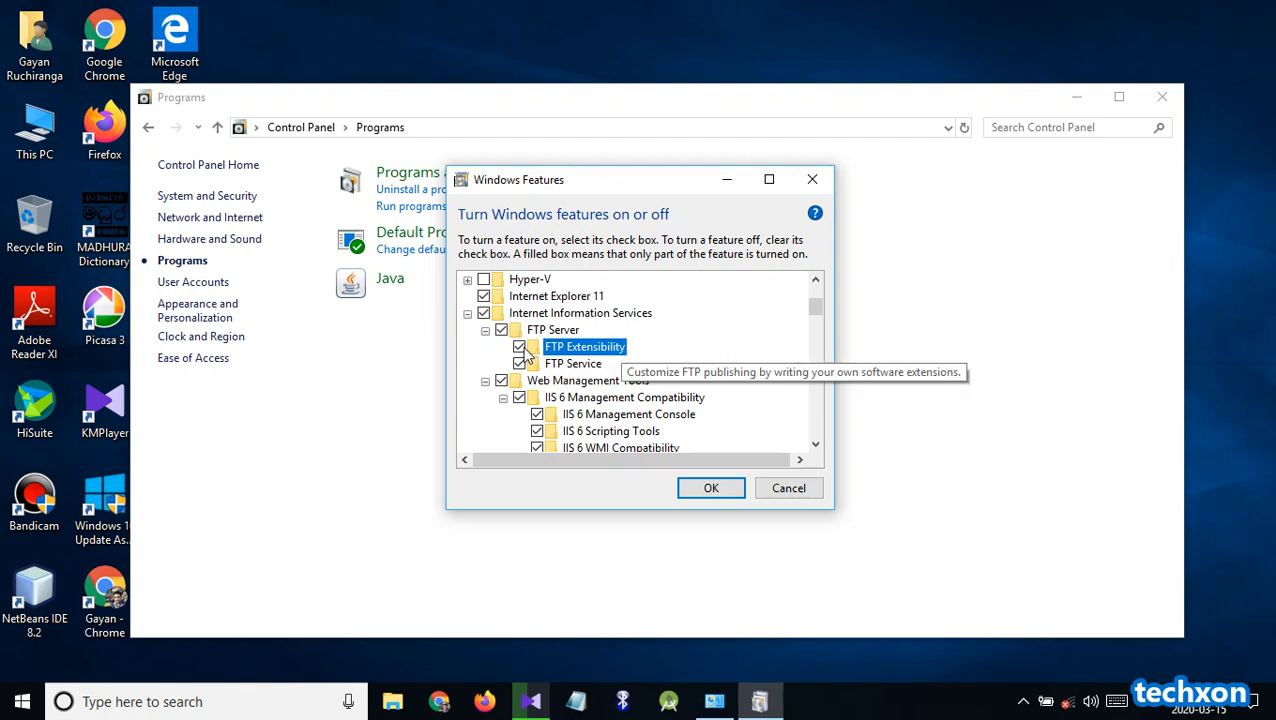
scroll(520, 350, "down", 1)
scroll(530, 362, "down", 3)
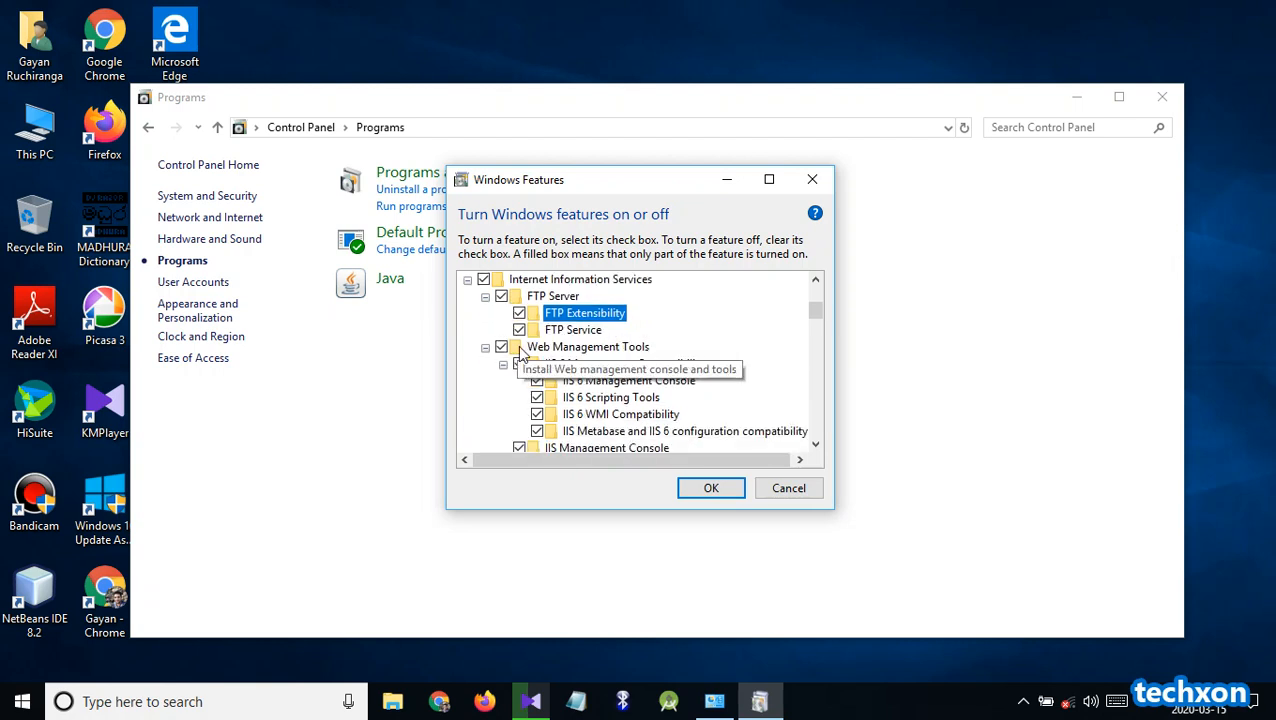
scroll(530, 385, "down", 5)
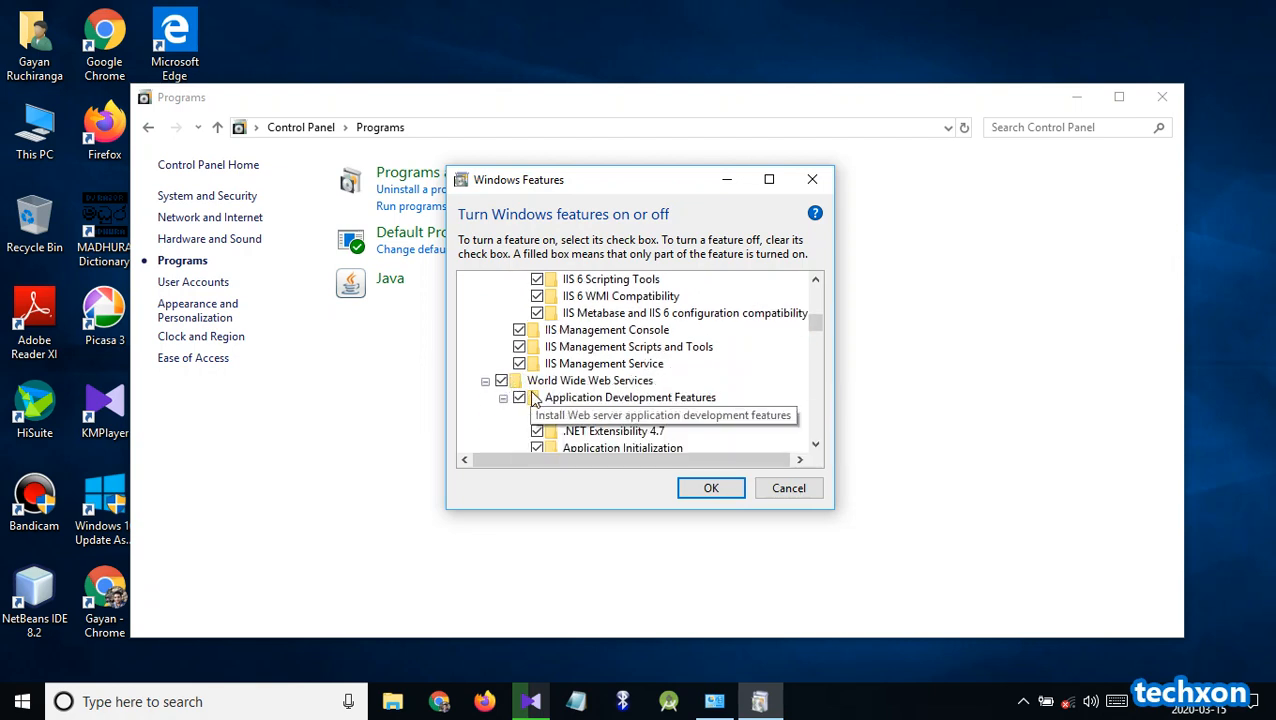
scroll(515, 395, "down", 5)
scroll(537, 405, "down", 3)
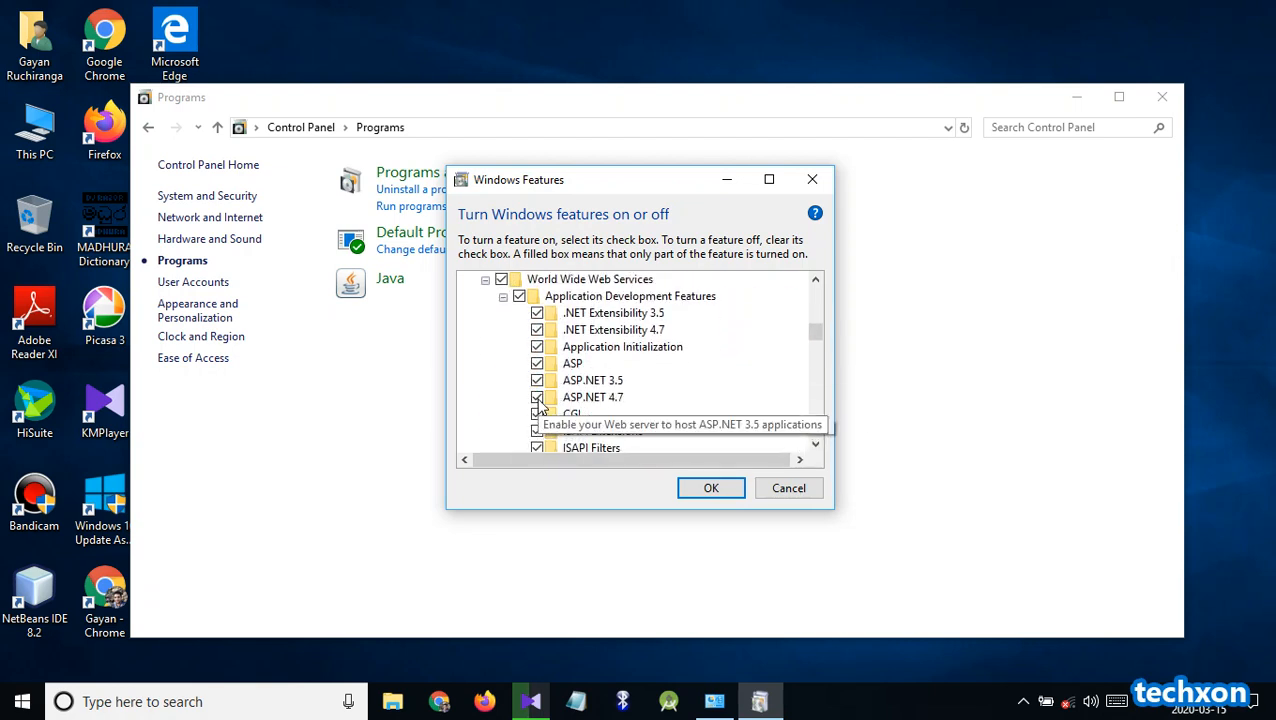
scroll(540, 405, "down", 4)
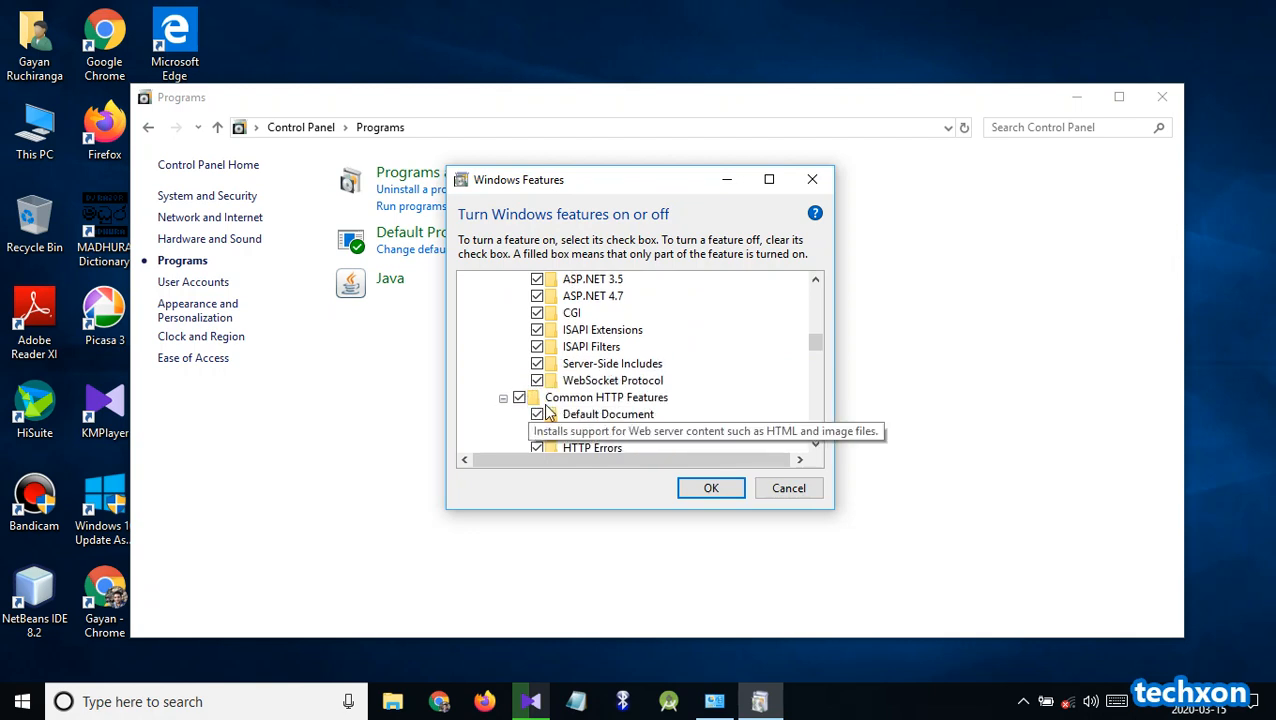
scroll(537, 416, "down", 5)
scroll(547, 415, "down", 1)
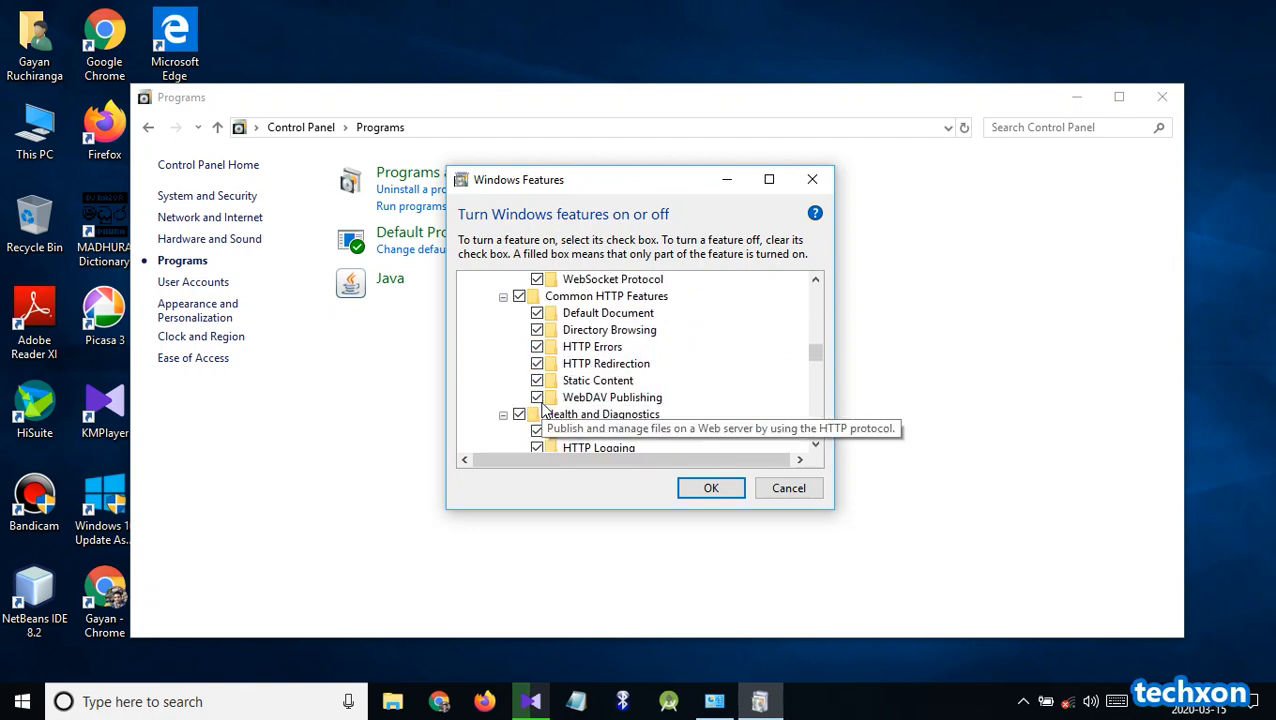
scroll(549, 415, "down", 1)
scroll(545, 414, "down", 6)
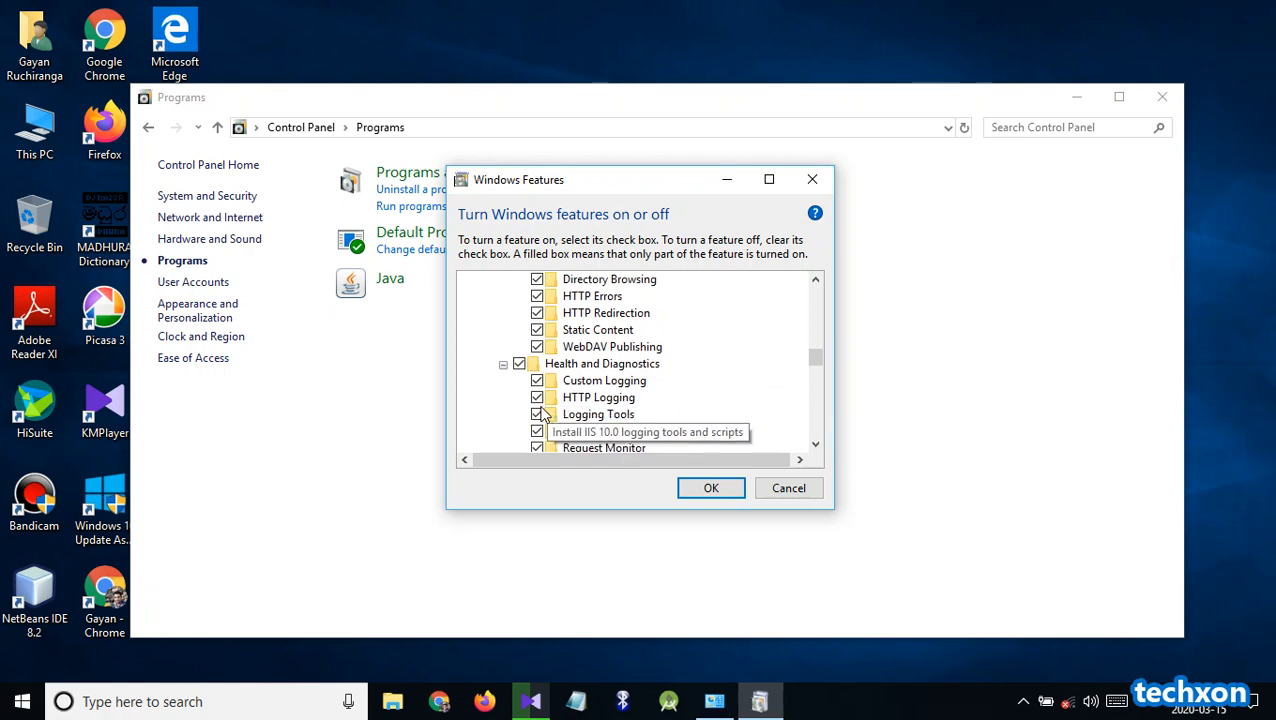
scroll(537, 418, "down", 4)
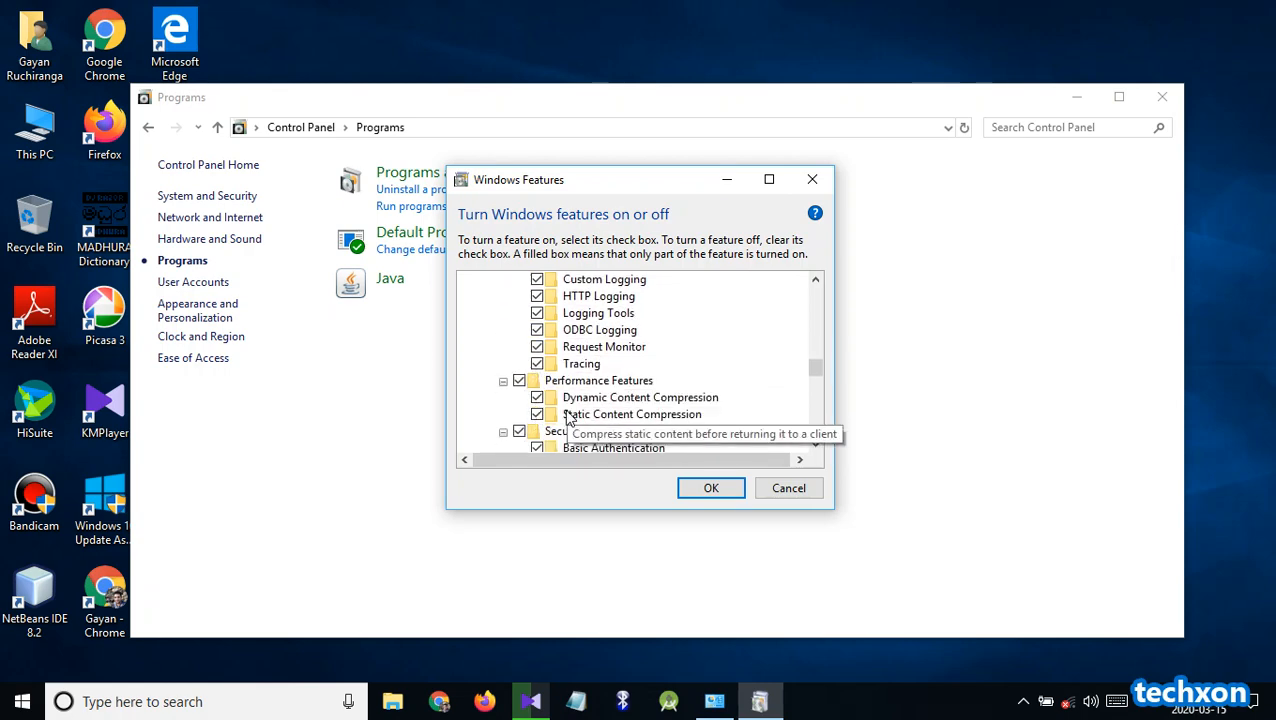
scroll(555, 405, "down", 2)
scroll(558, 400, "down", 6)
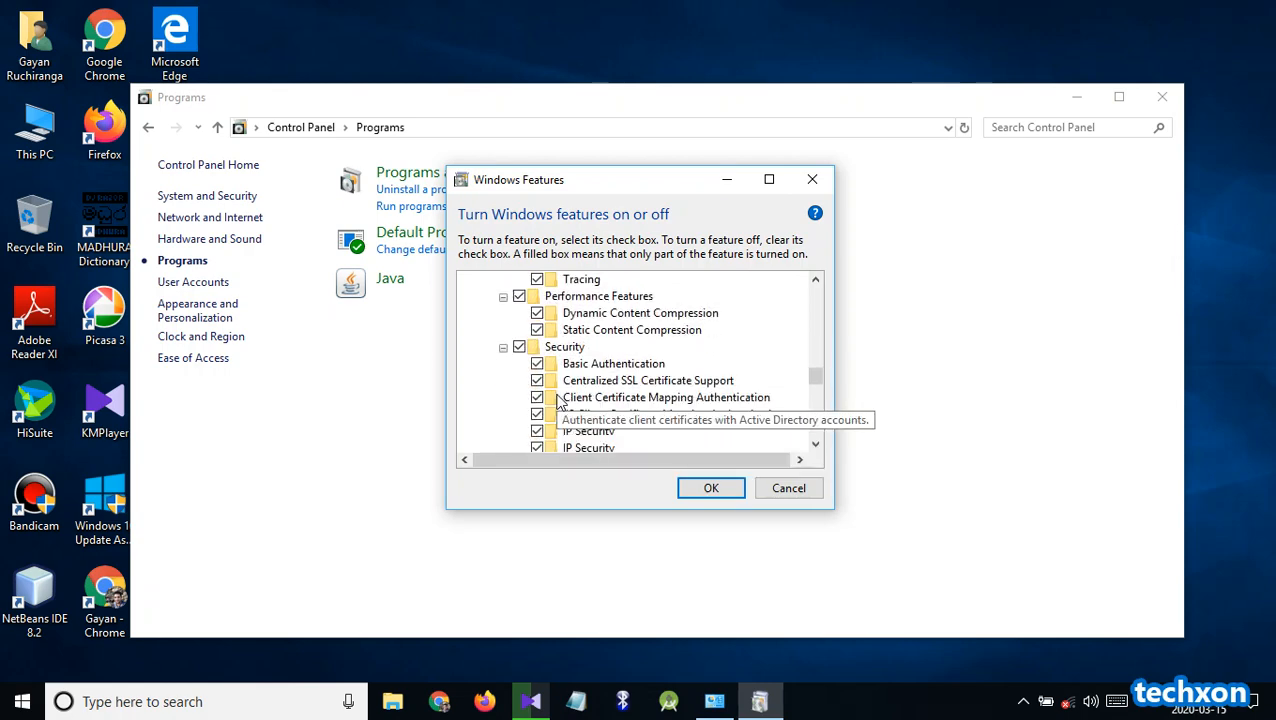
scroll(556, 405, "down", 2)
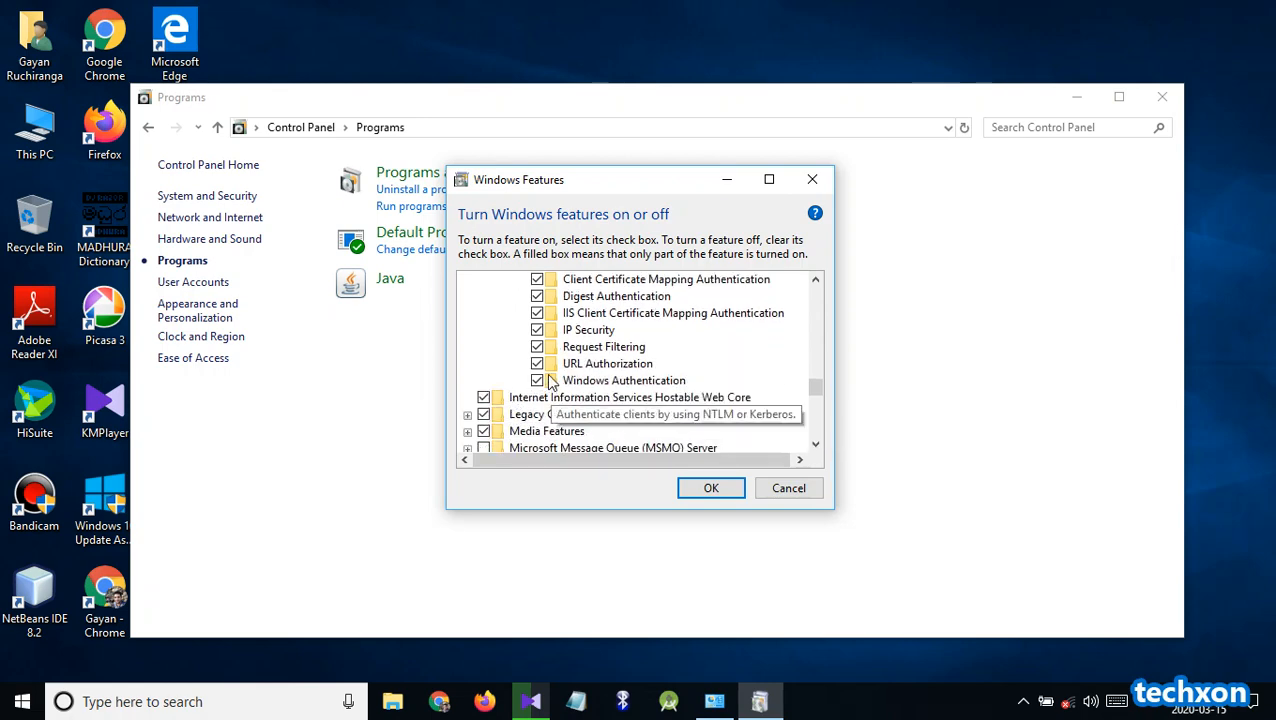
Collapse the Security, Performance Features, Health and Diagnostics, Common HTTP Features and Application Development Features groups
scroll(548, 402, "up", 6)
left_click(503, 330)
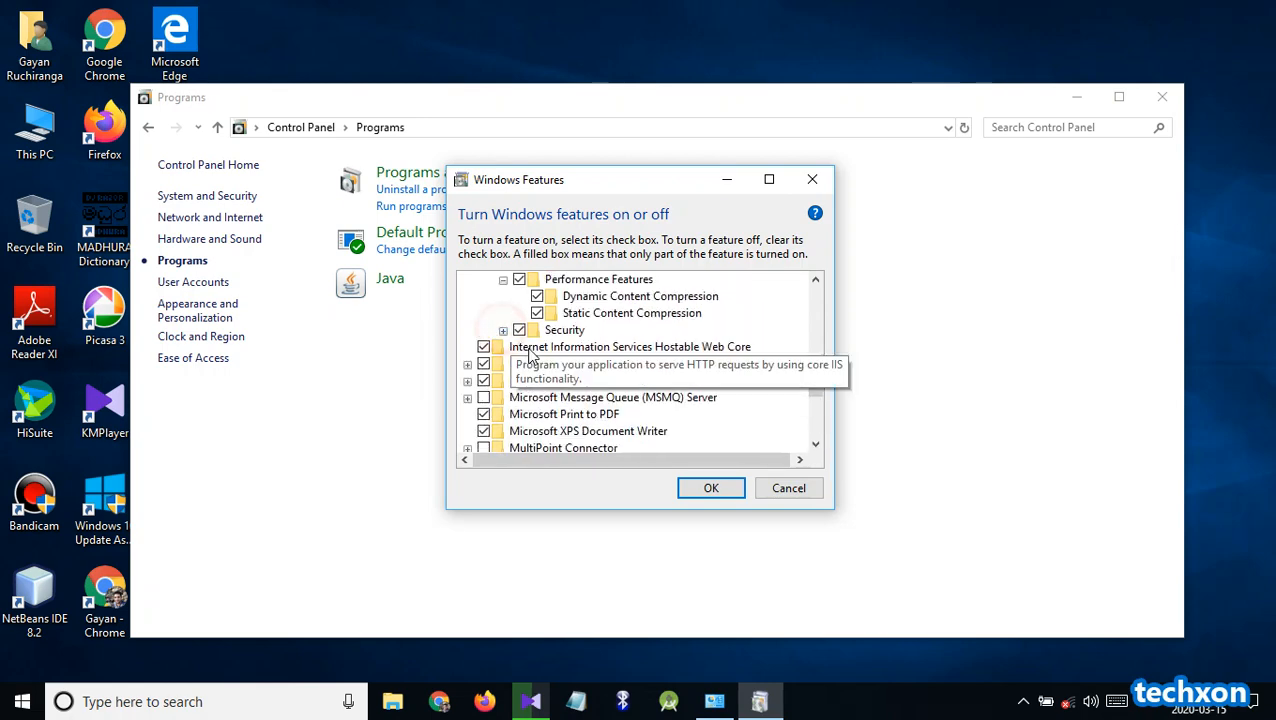
scroll(505, 336, "up", 1)
left_click(503, 296)
scroll(520, 335, "up", 3)
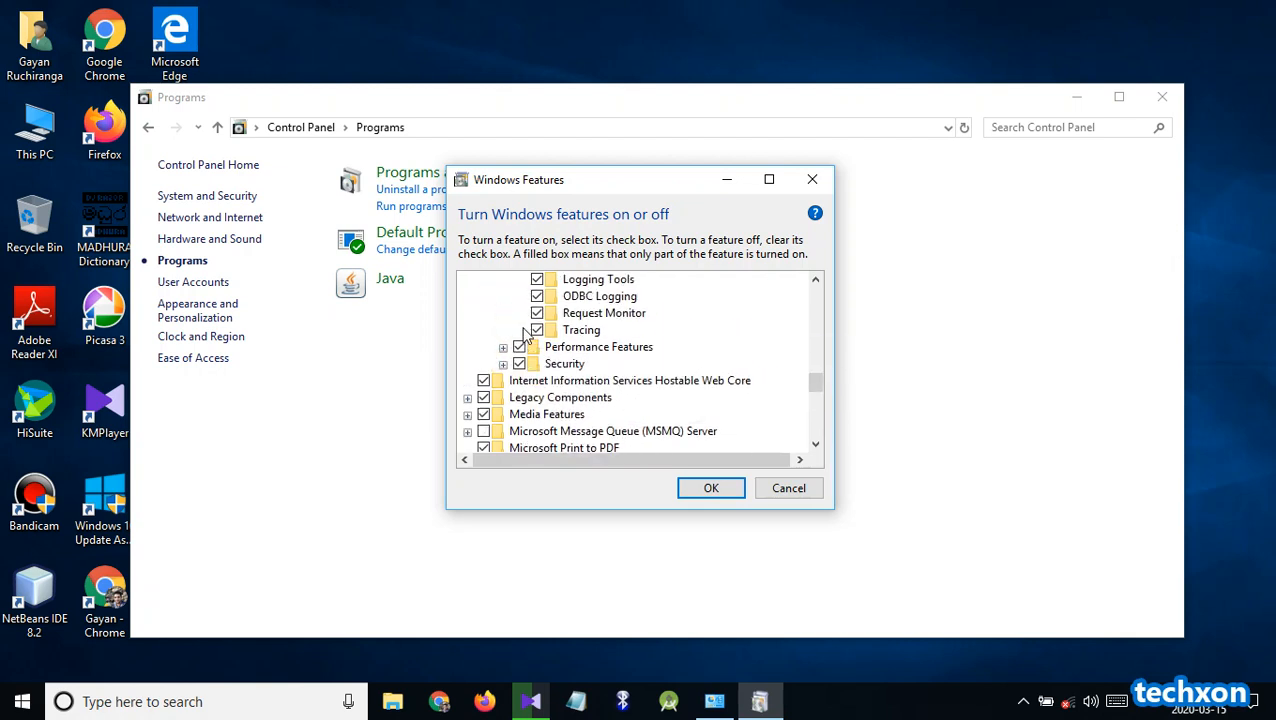
left_click(503, 313)
scroll(515, 330, "up", 2)
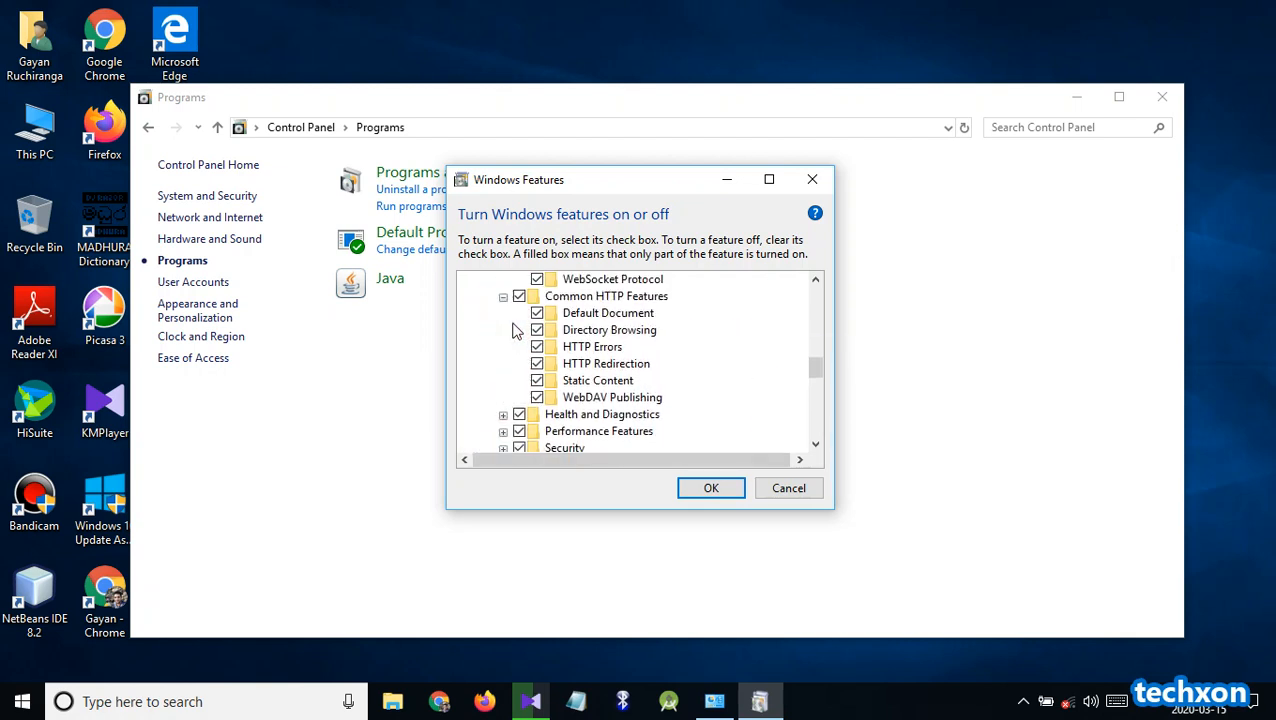
left_click(503, 313)
scroll(515, 330, "up", 1)
scroll(515, 337, "up", 3)
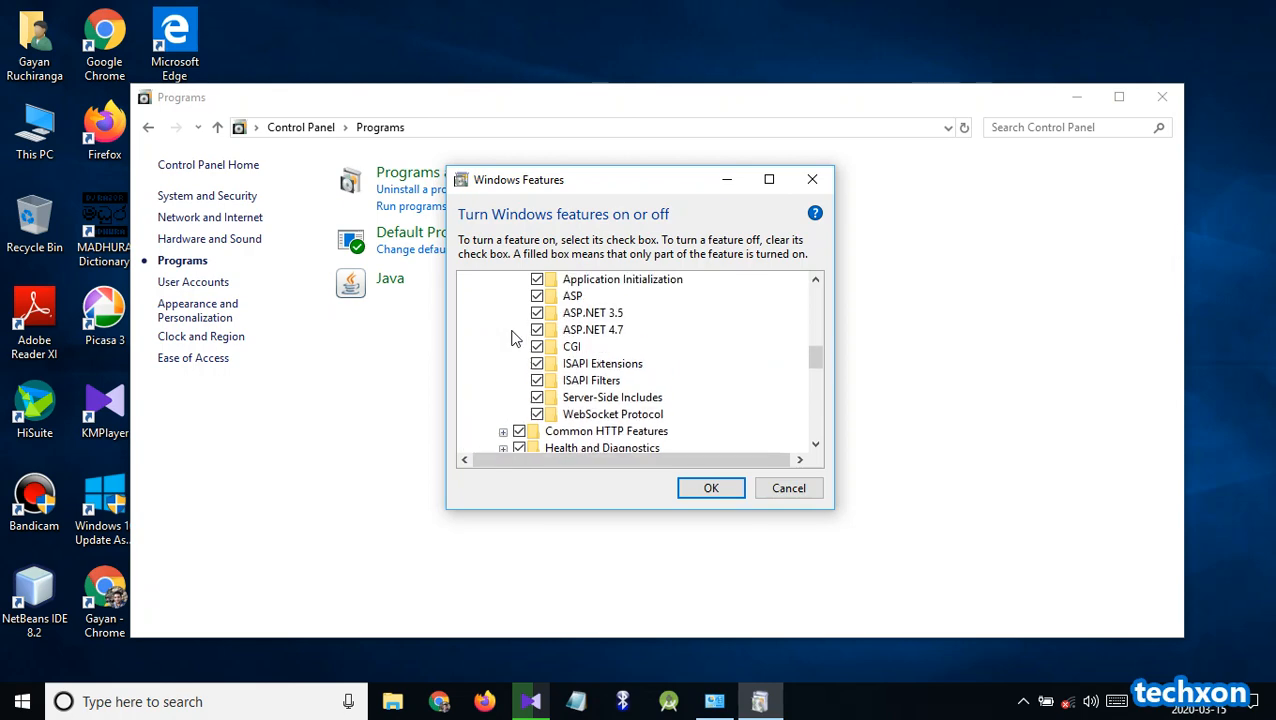
left_click(503, 330)
scroll(495, 339, "up", 1)
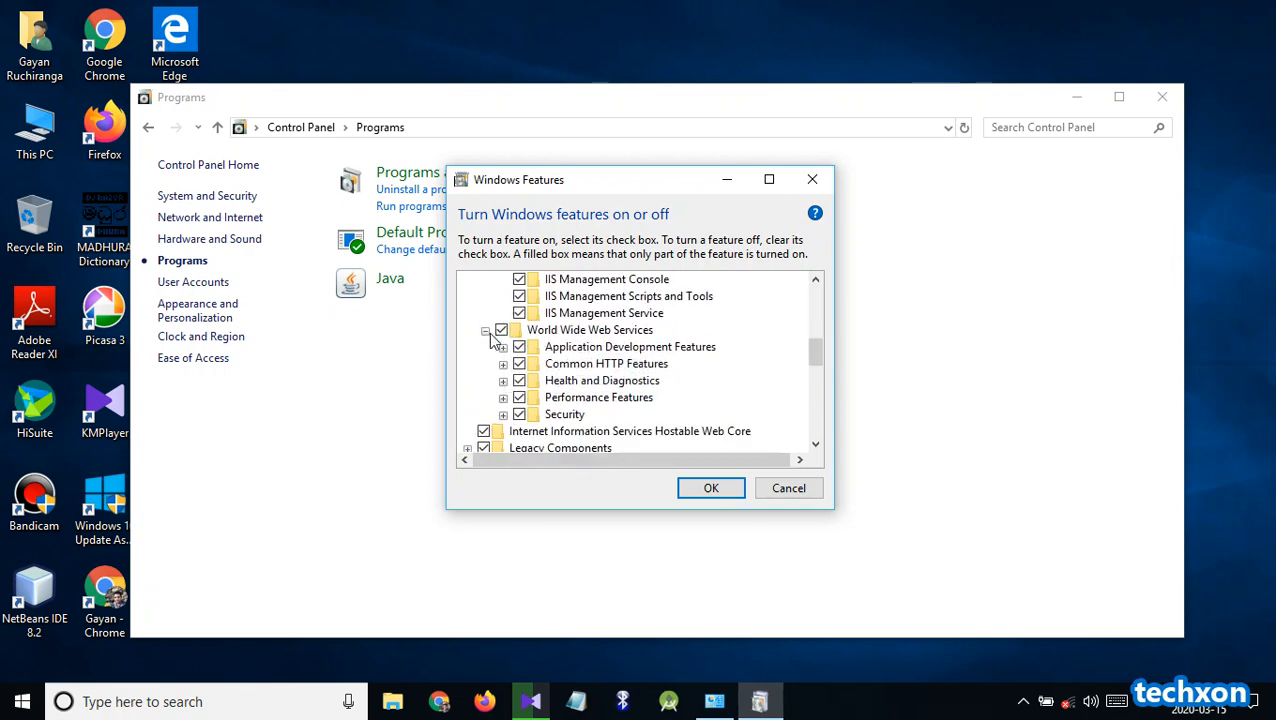
Collapse World Wide Web Services, Web Management Tools with its IIS 6 group, FTP Server and the parent Internet Information Services entry
left_click(485, 331)
scroll(520, 345, "up", 2)
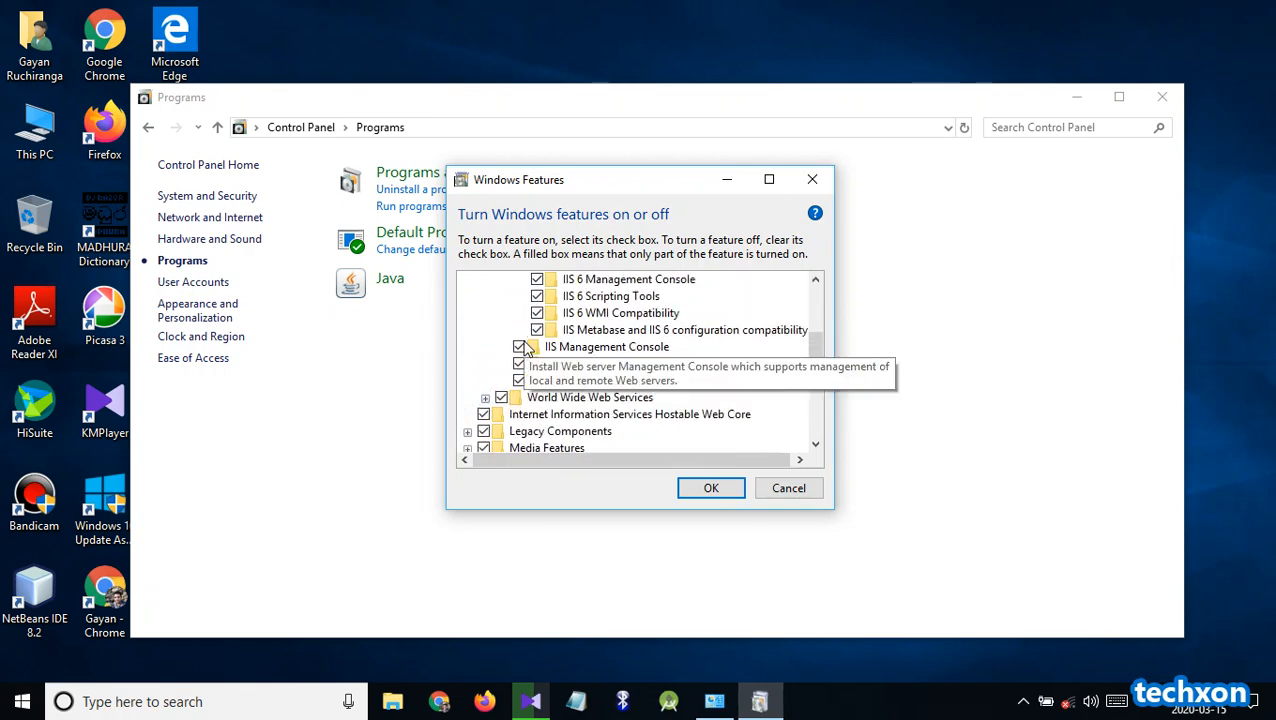
scroll(550, 355, "up", 2)
left_click(503, 330)
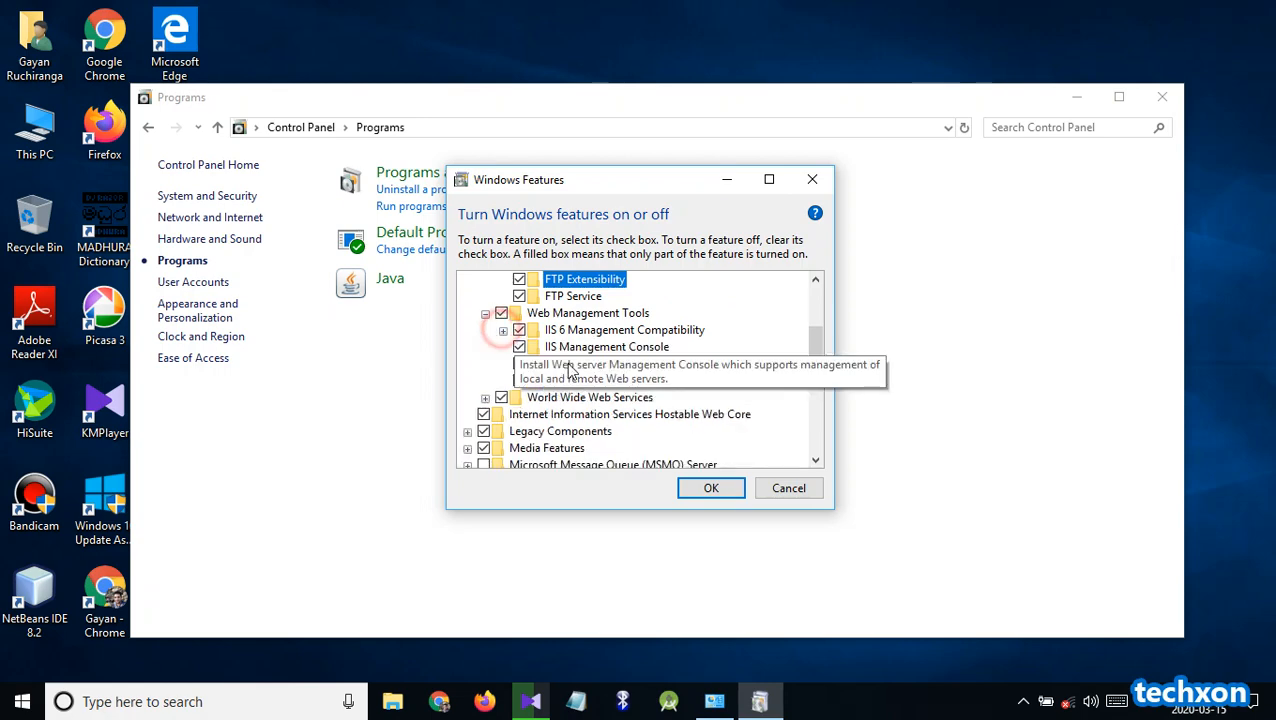
left_click(485, 313)
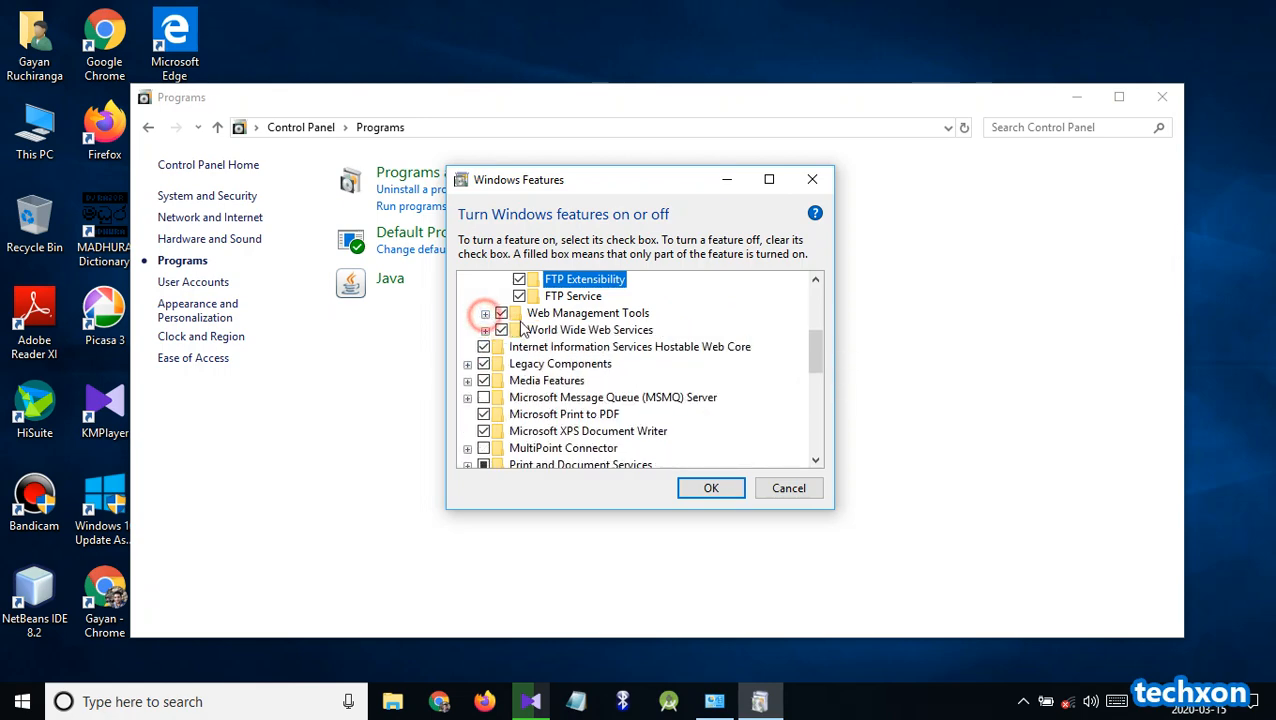
scroll(498, 333, "up", 2)
left_click(485, 313)
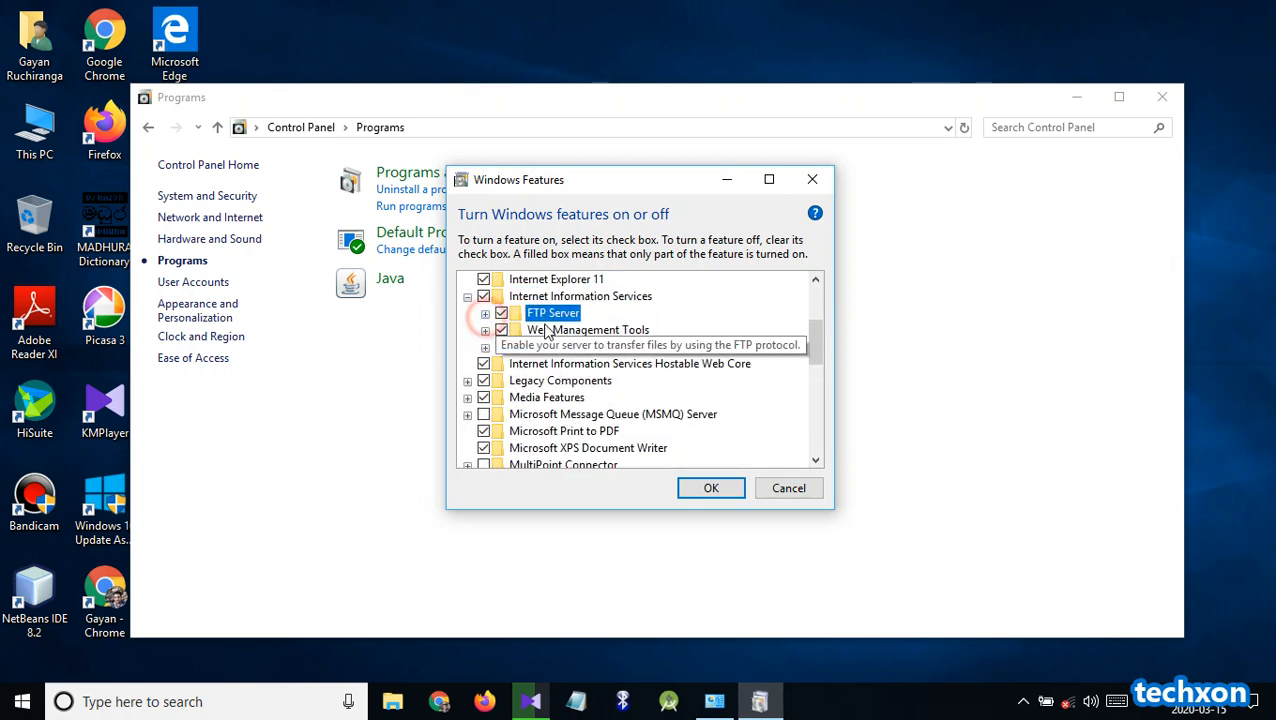
left_click(467, 297)
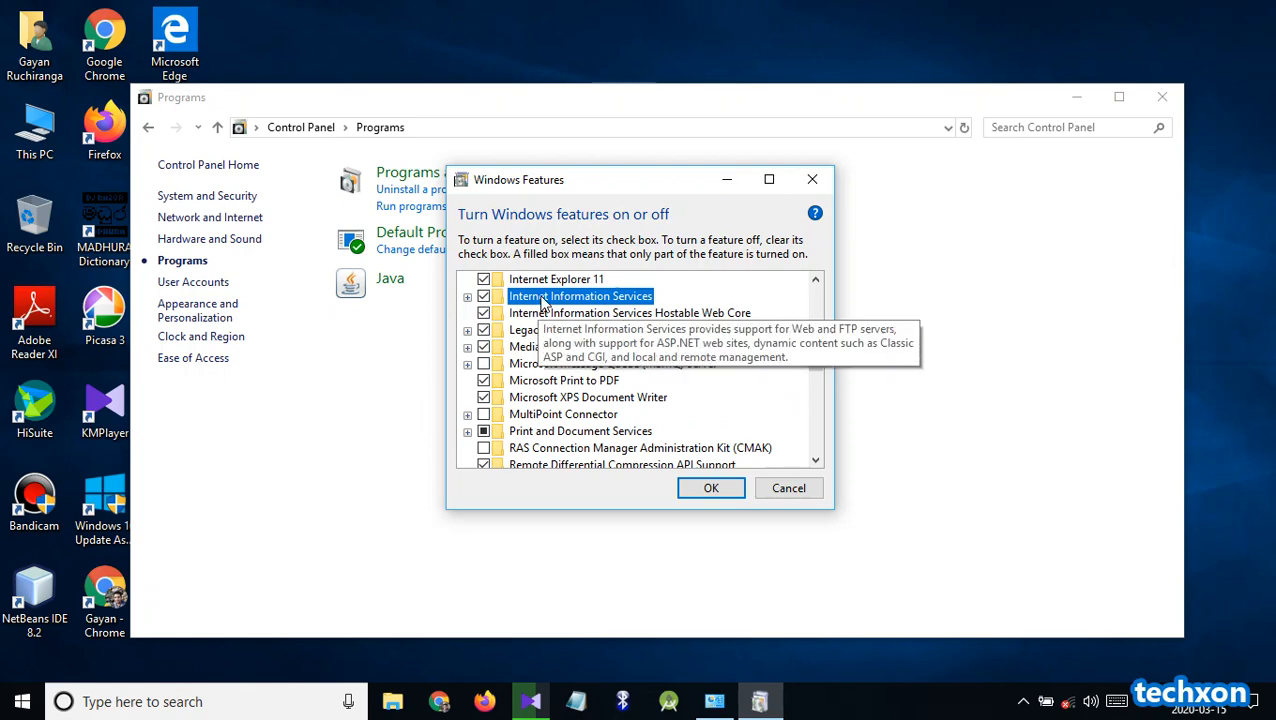
Apply the selected Windows features and close the finished dialog along with the Programs window
left_click(710, 490)
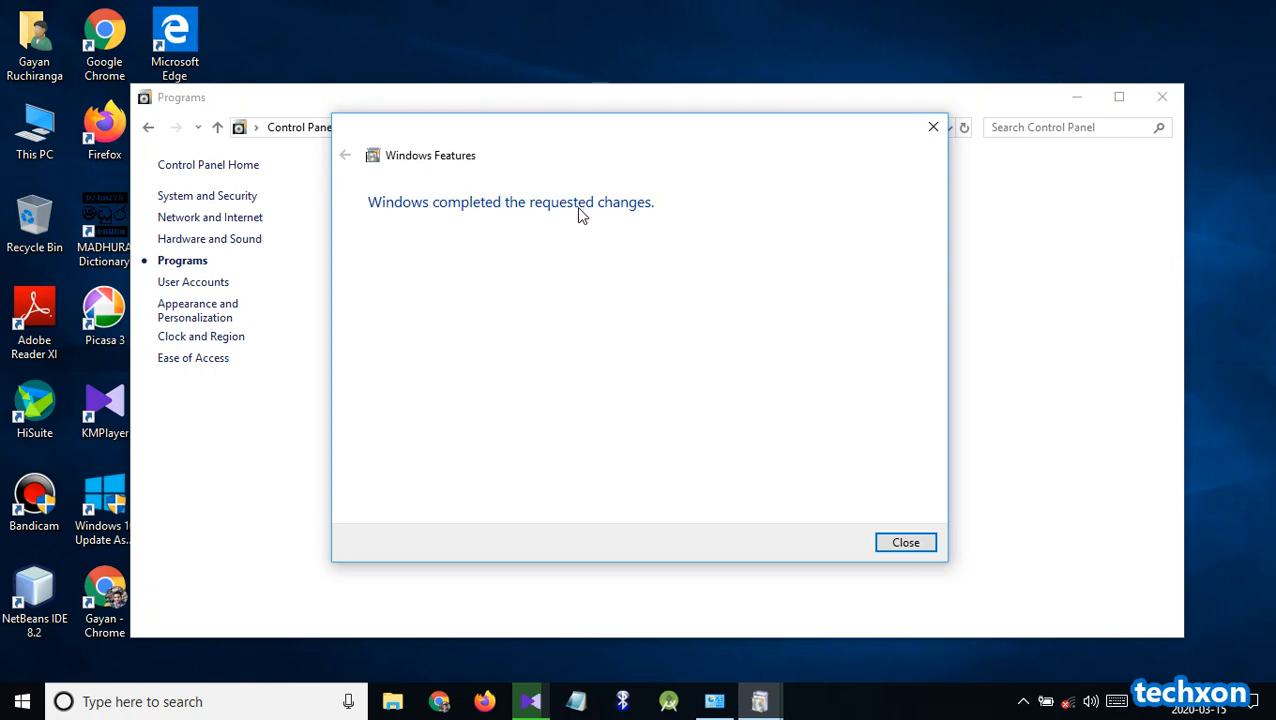
left_click(904, 543)
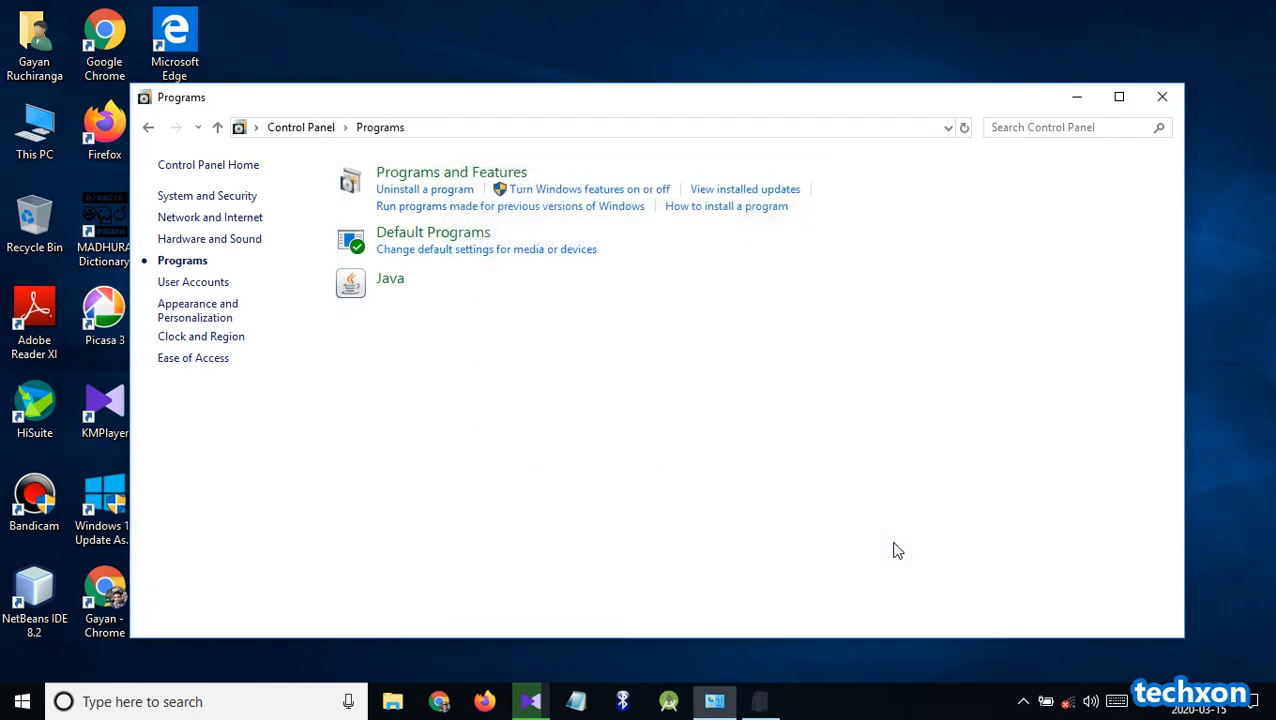
left_click(1162, 97)
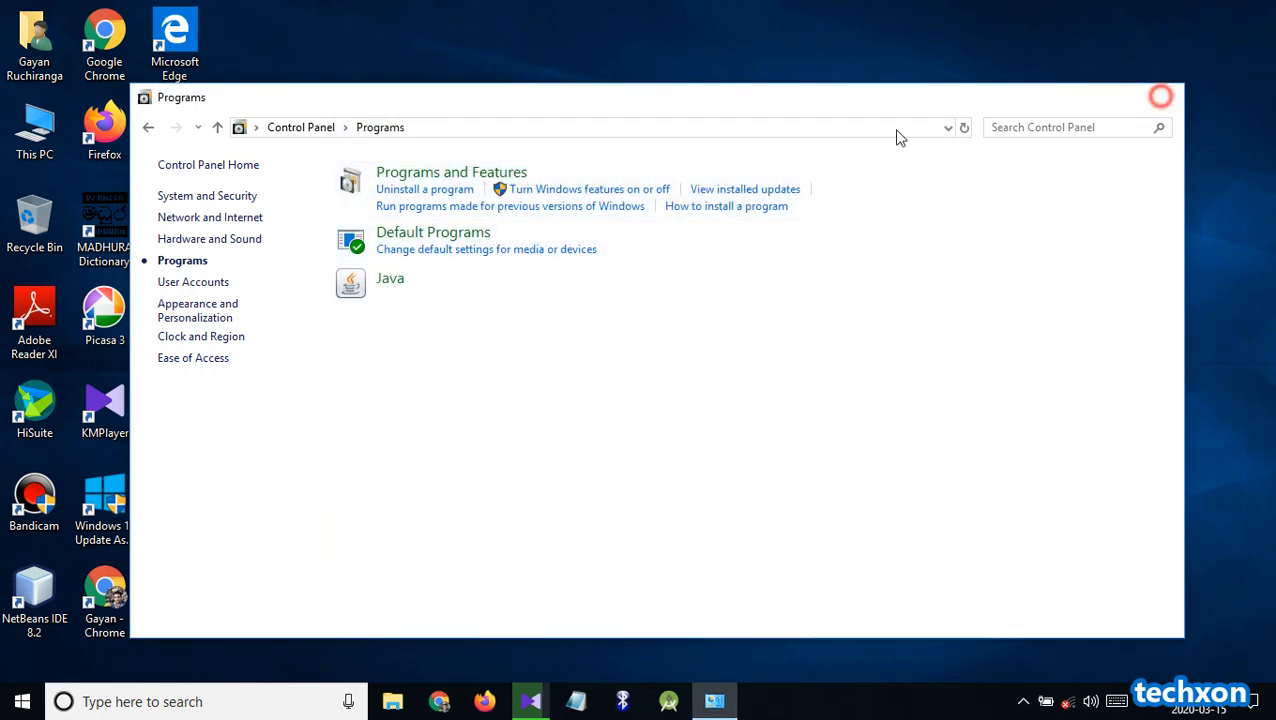
Refresh the Windows desktop twice
right_click(572, 164)
left_click(624, 220)
right_click(533, 202)
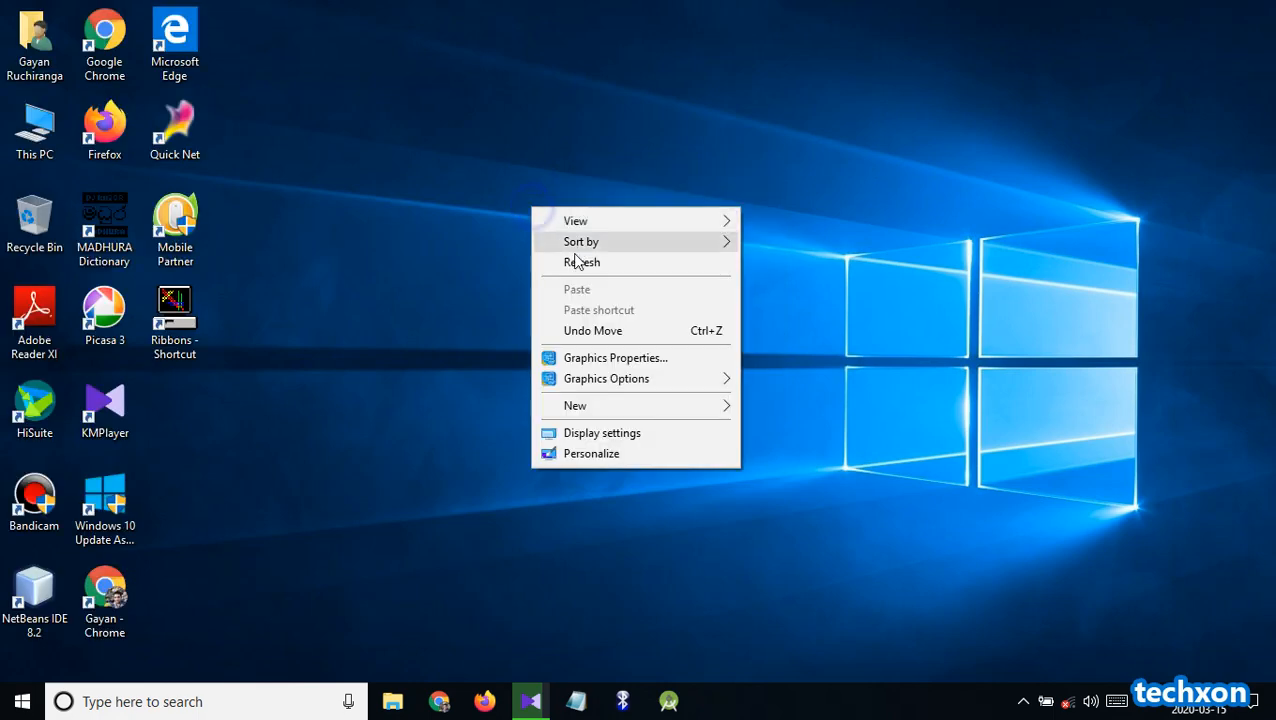
left_click(575, 260)
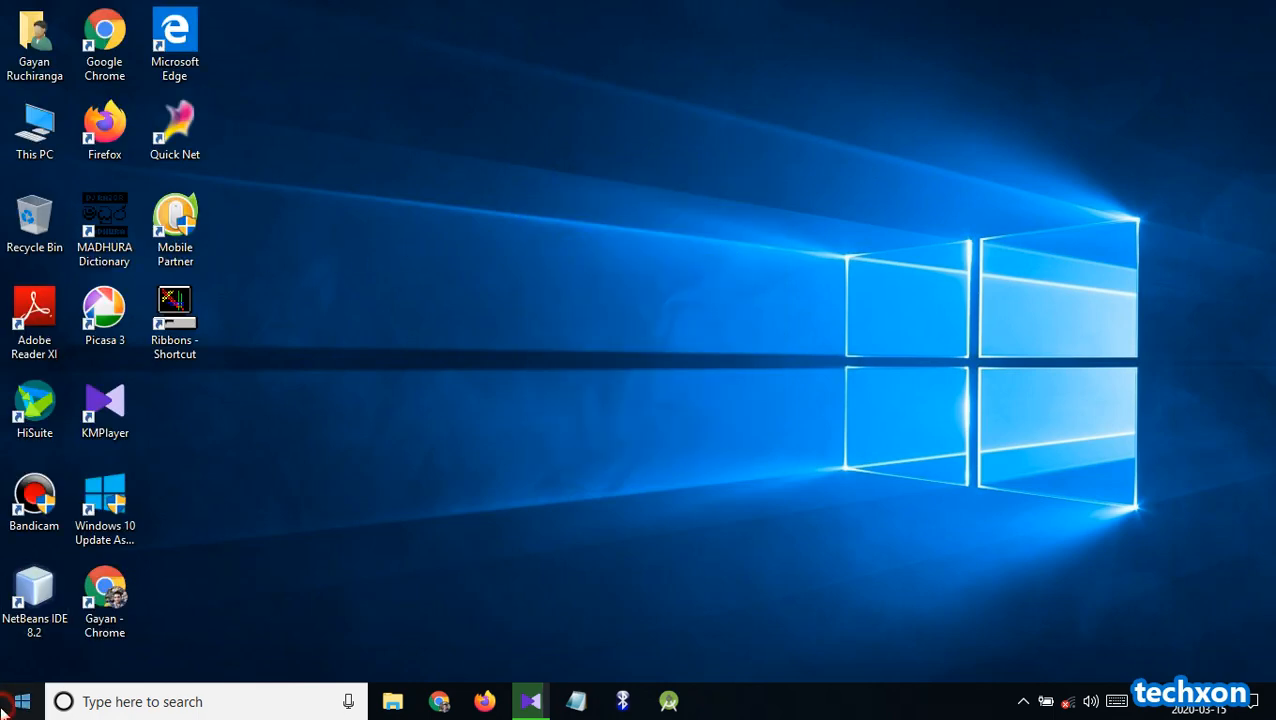
Look through the full list of installed apps in the Start menu for Internet Information Services entries
left_click(4, 707)
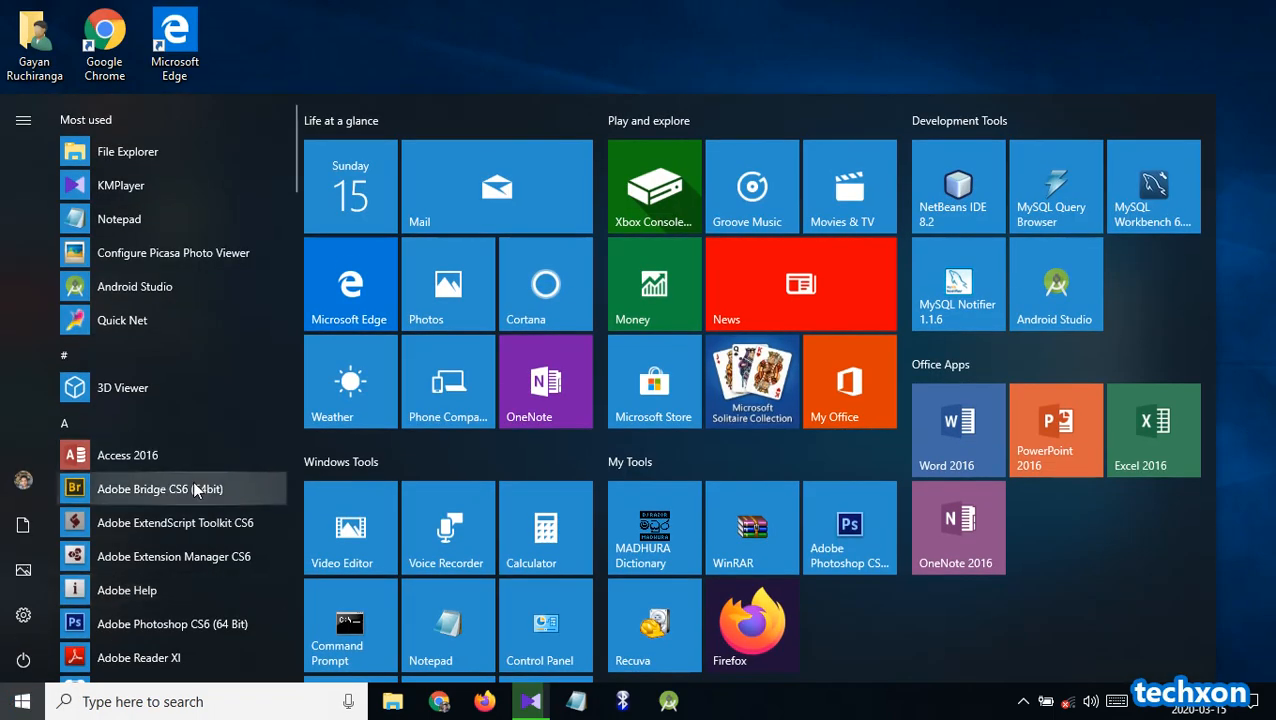
scroll(194, 489, "down", 6)
scroll(170, 536, "down", 2)
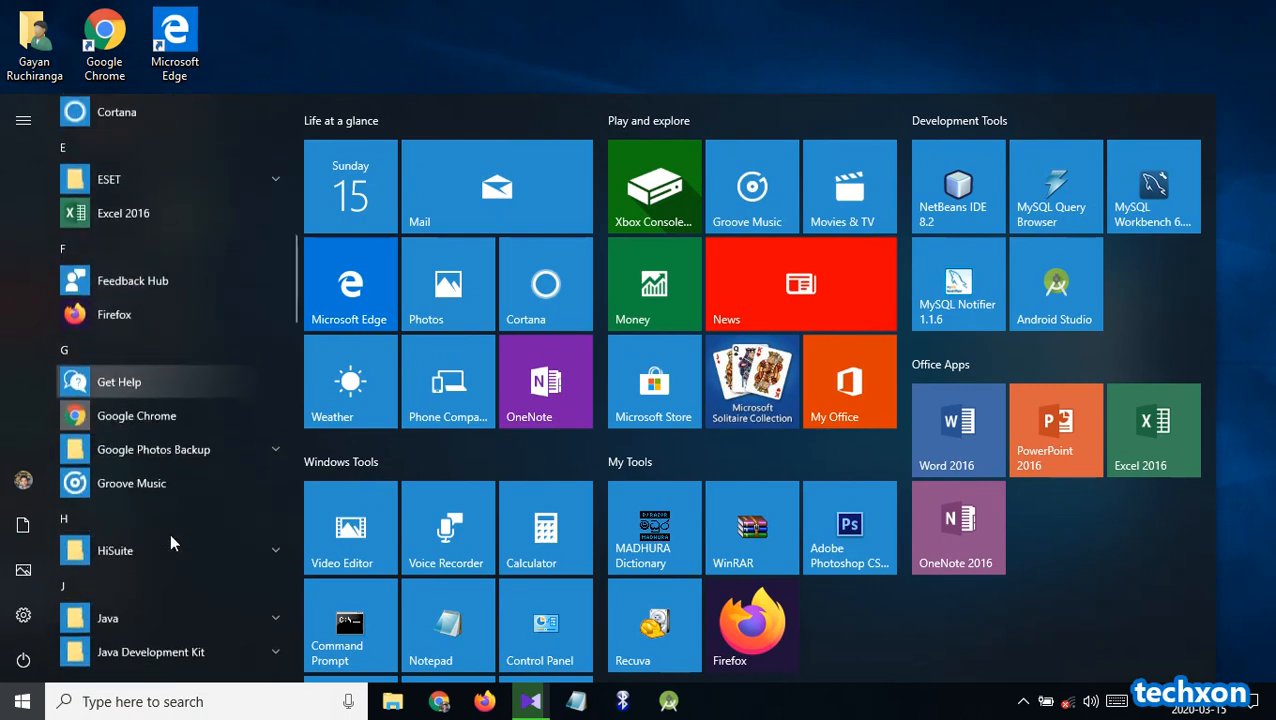
scroll(170, 543, "down", 6)
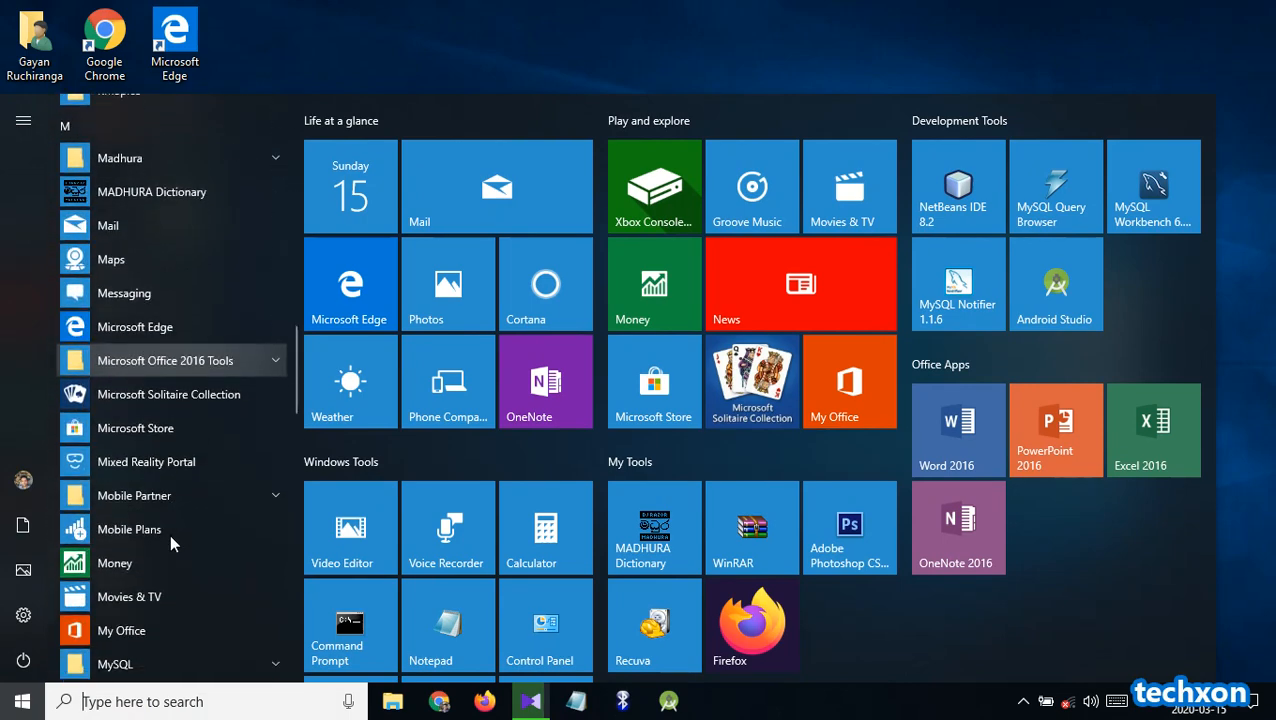
scroll(171, 541, "down", 5)
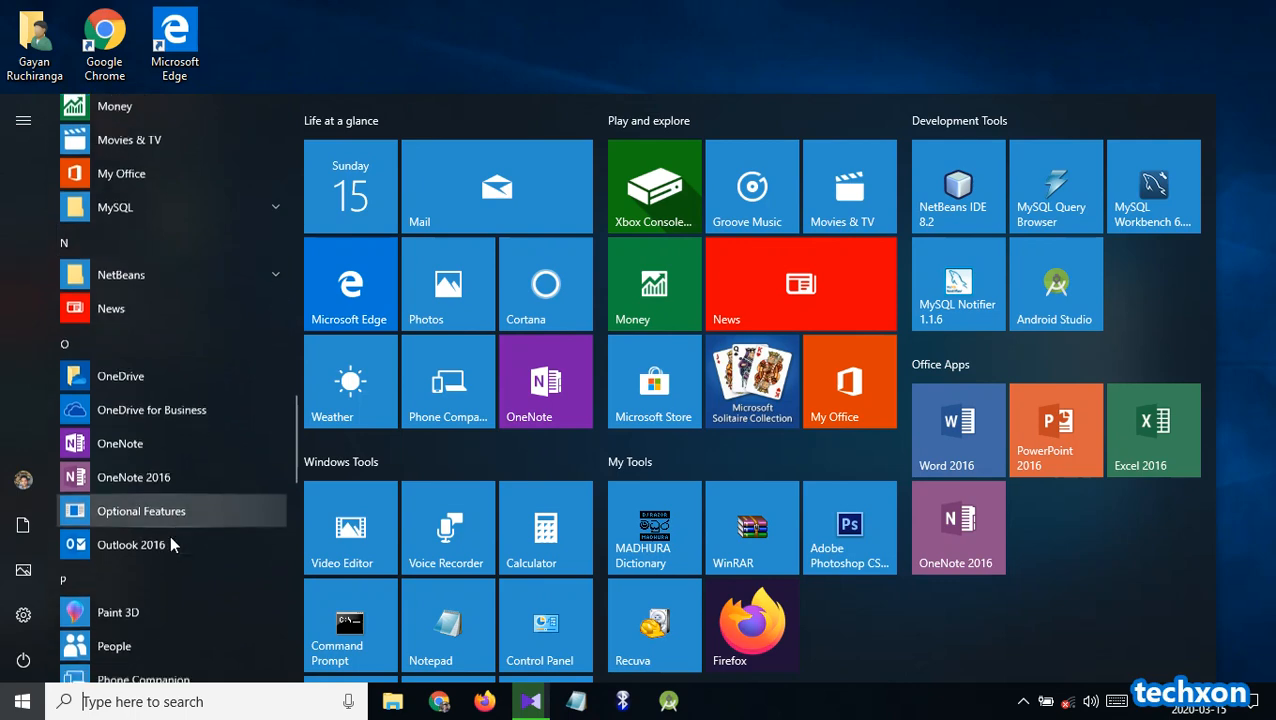
scroll(171, 543, "down", 1)
scroll(171, 543, "up", 6)
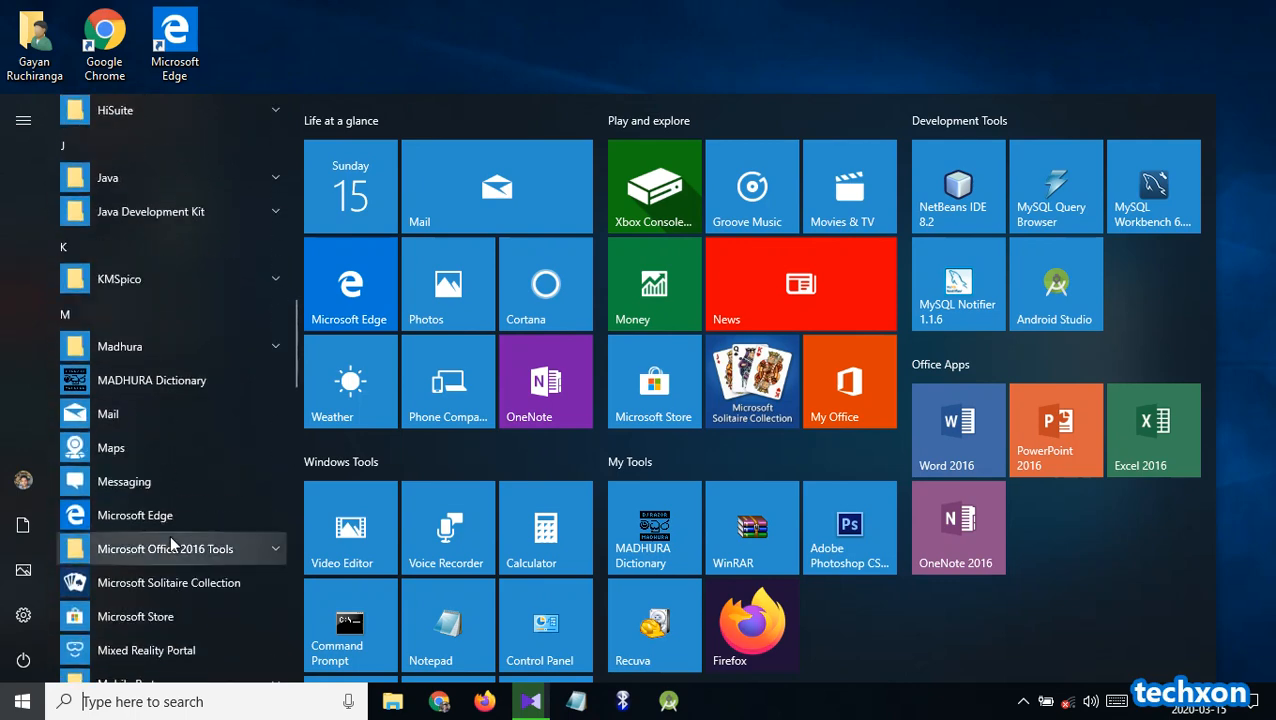
scroll(171, 543, "up", 8)
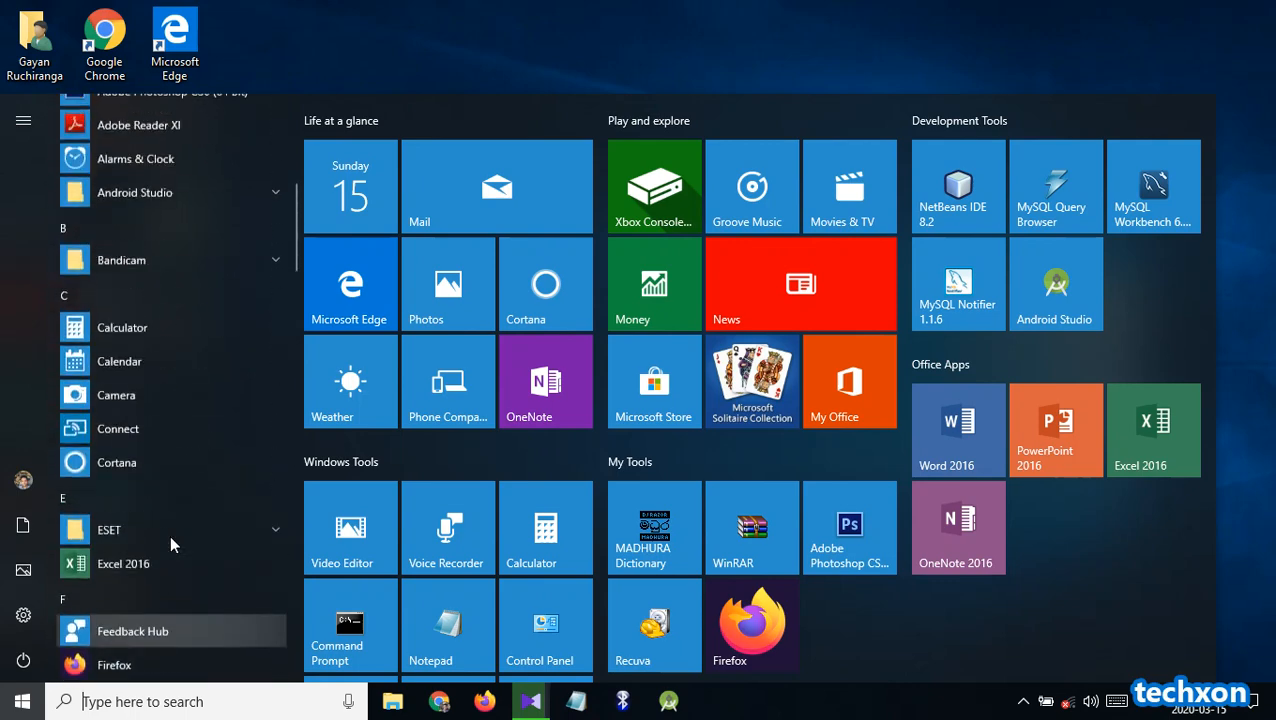
scroll(170, 543, "up", 4)
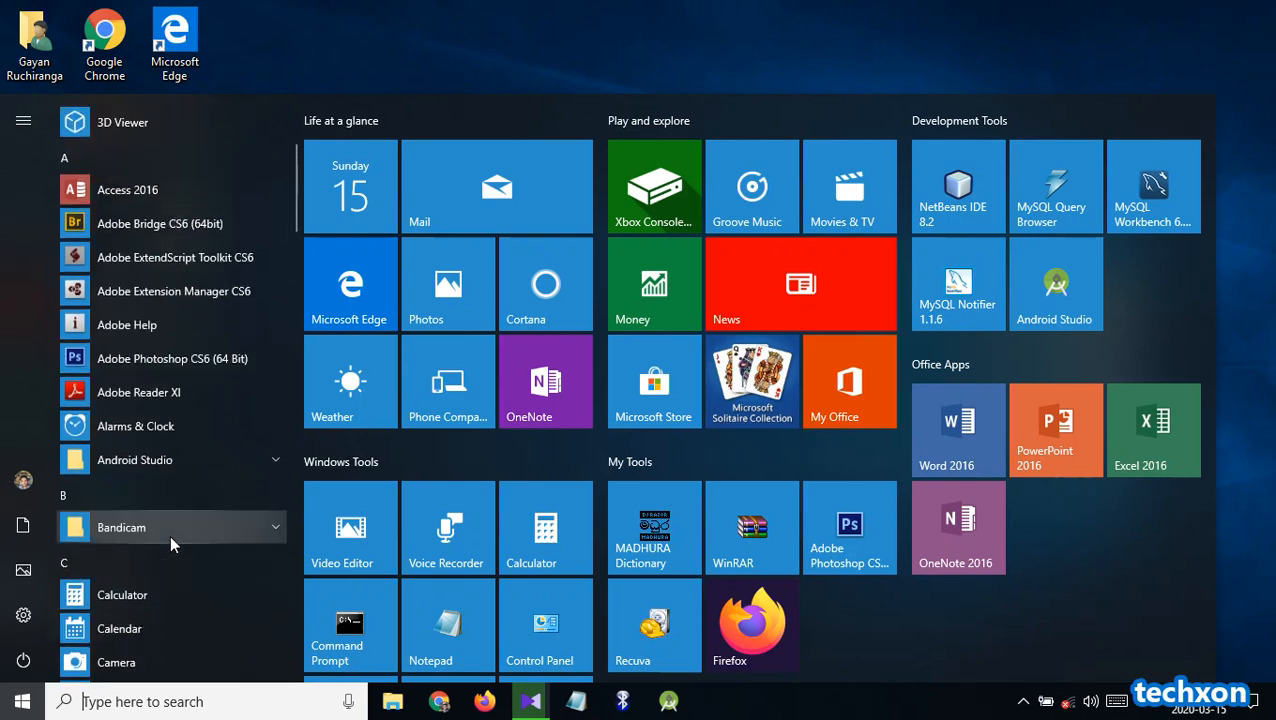
scroll(170, 543, "down", 5)
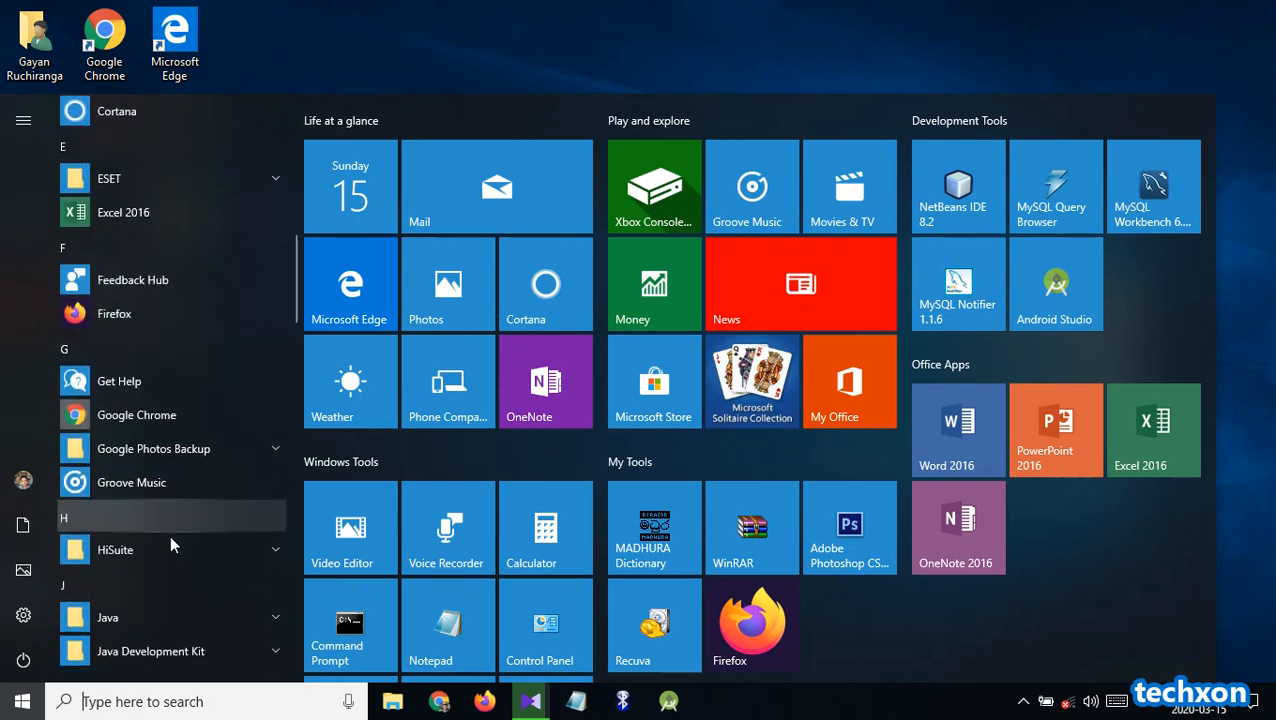
scroll(170, 543, "down", 3)
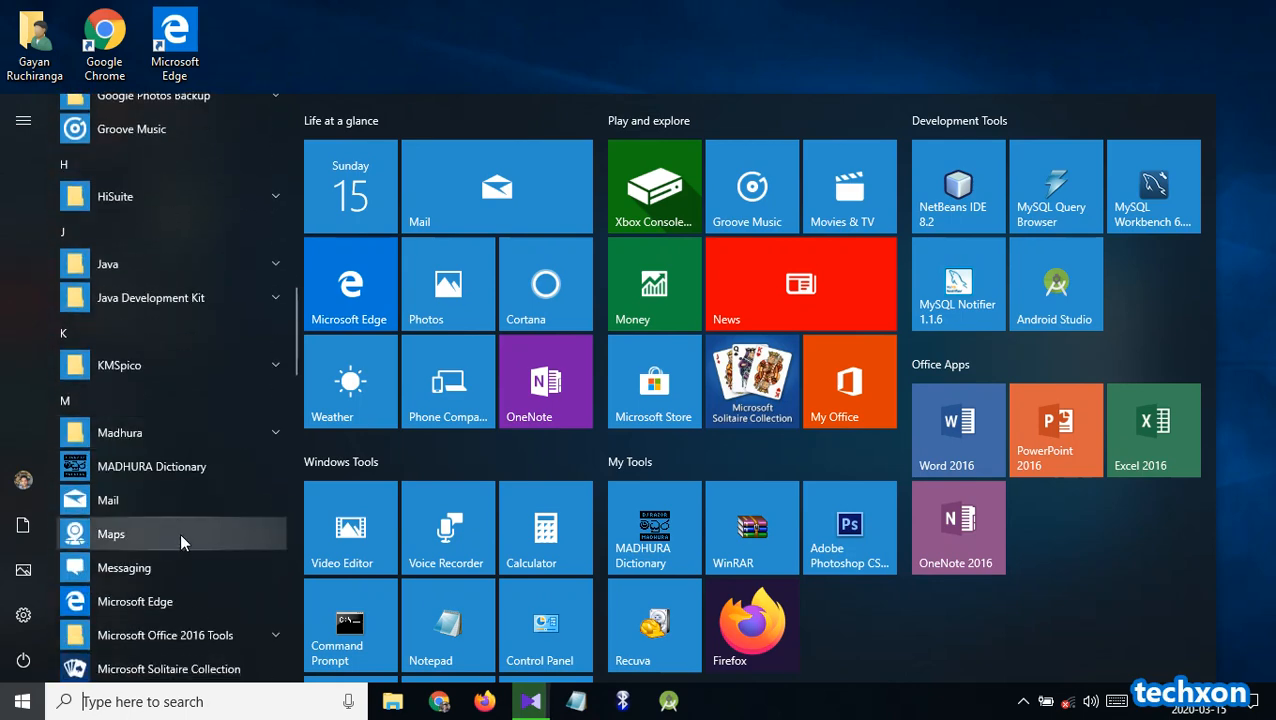
scroll(181, 541, "down", 3)
scroll(181, 540, "down", 4)
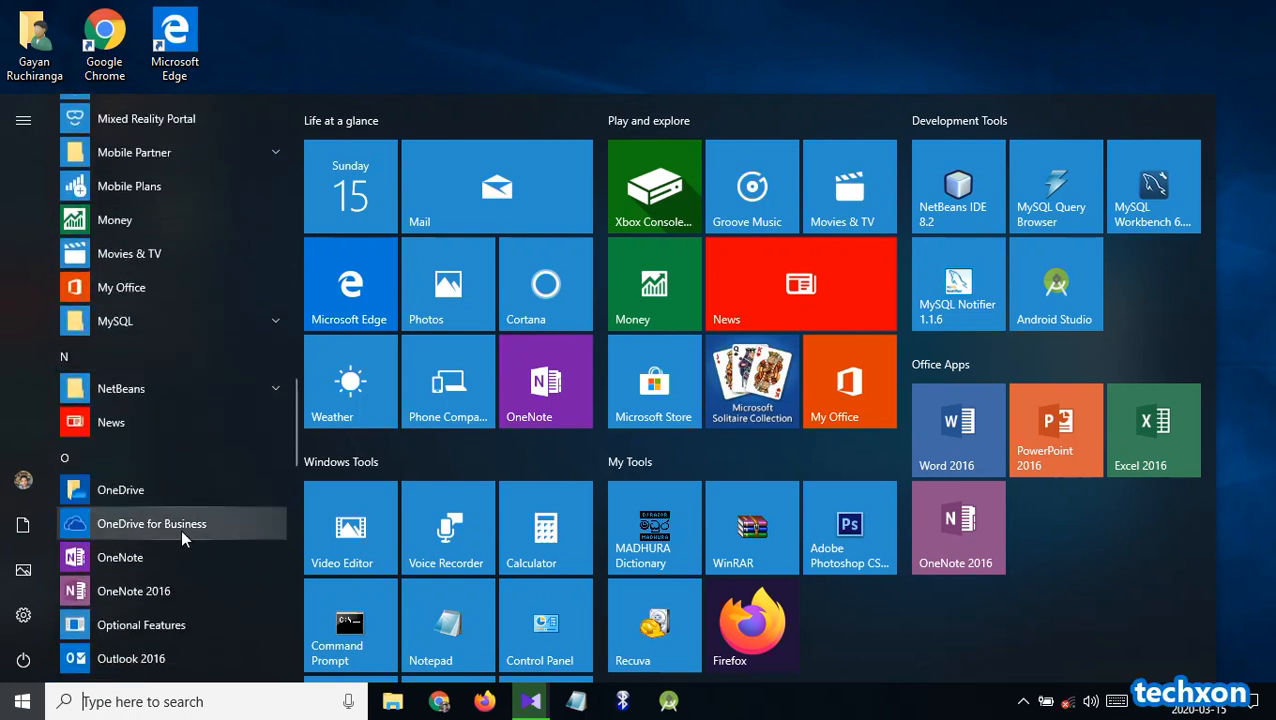
scroll(181, 540, "down", 3)
scroll(181, 540, "down", 4)
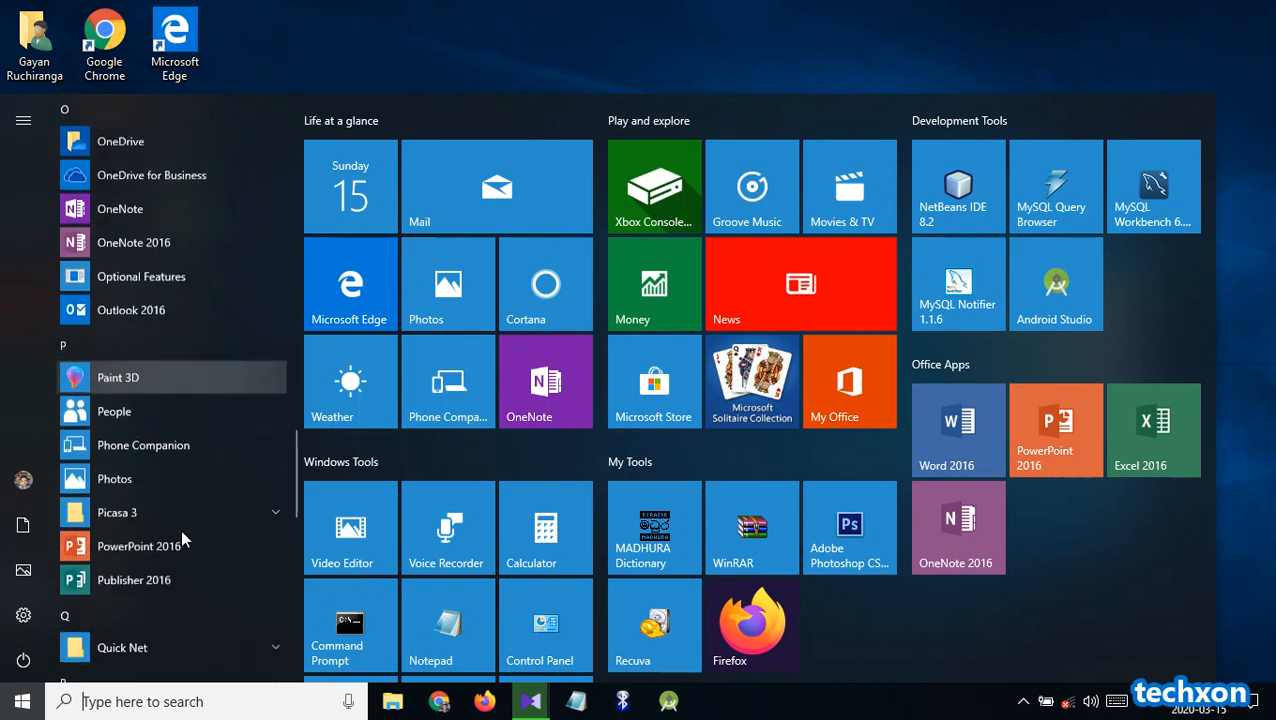
scroll(181, 540, "down", 4)
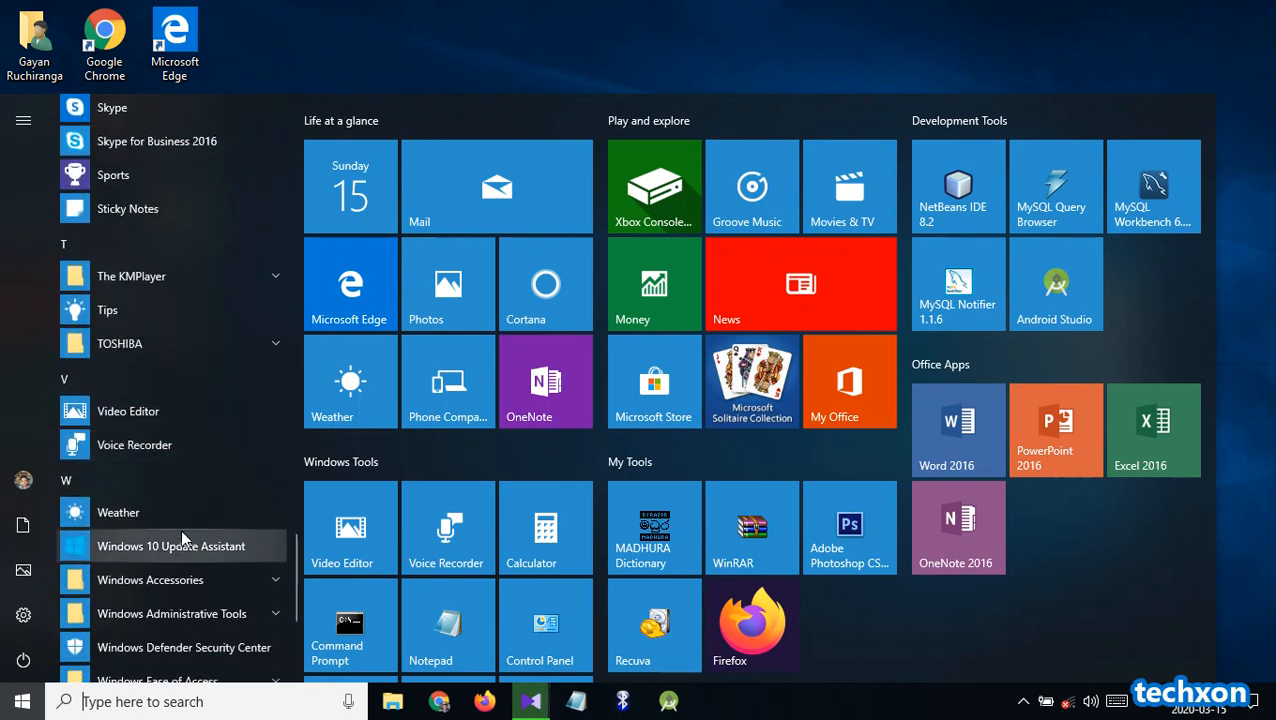
scroll(182, 538, "down", 3)
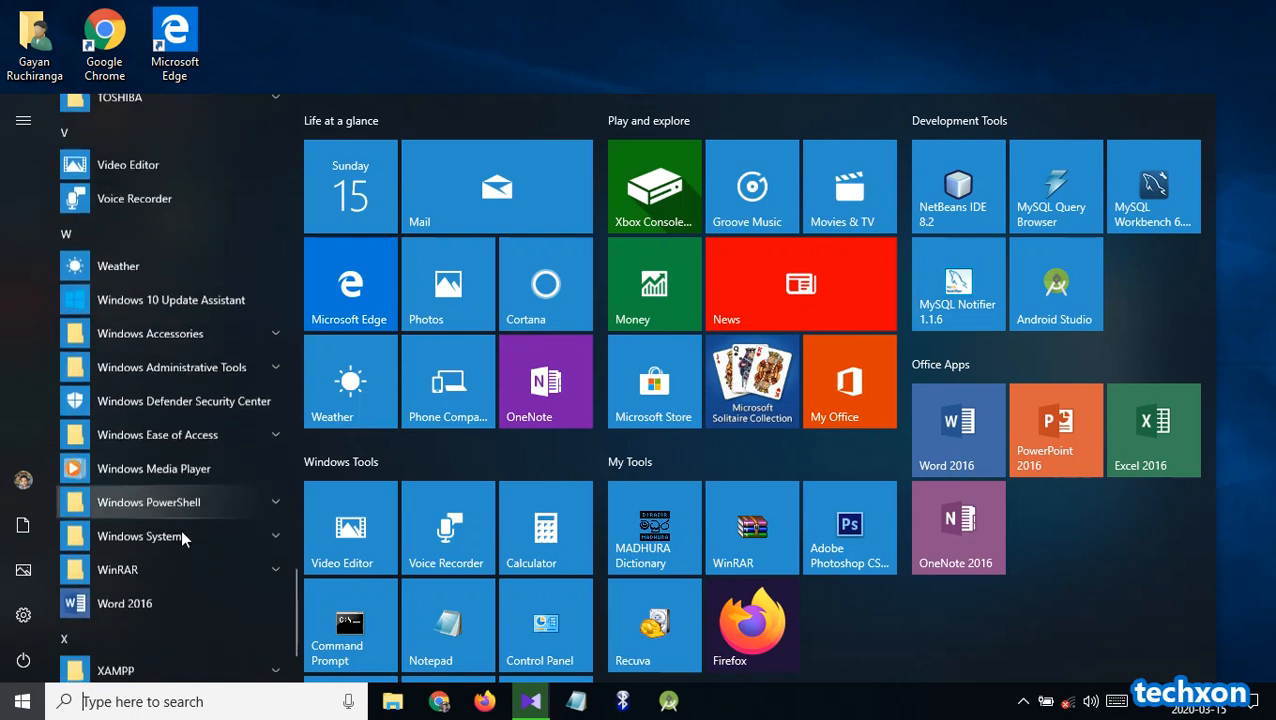
scroll(180, 539, "down", 2)
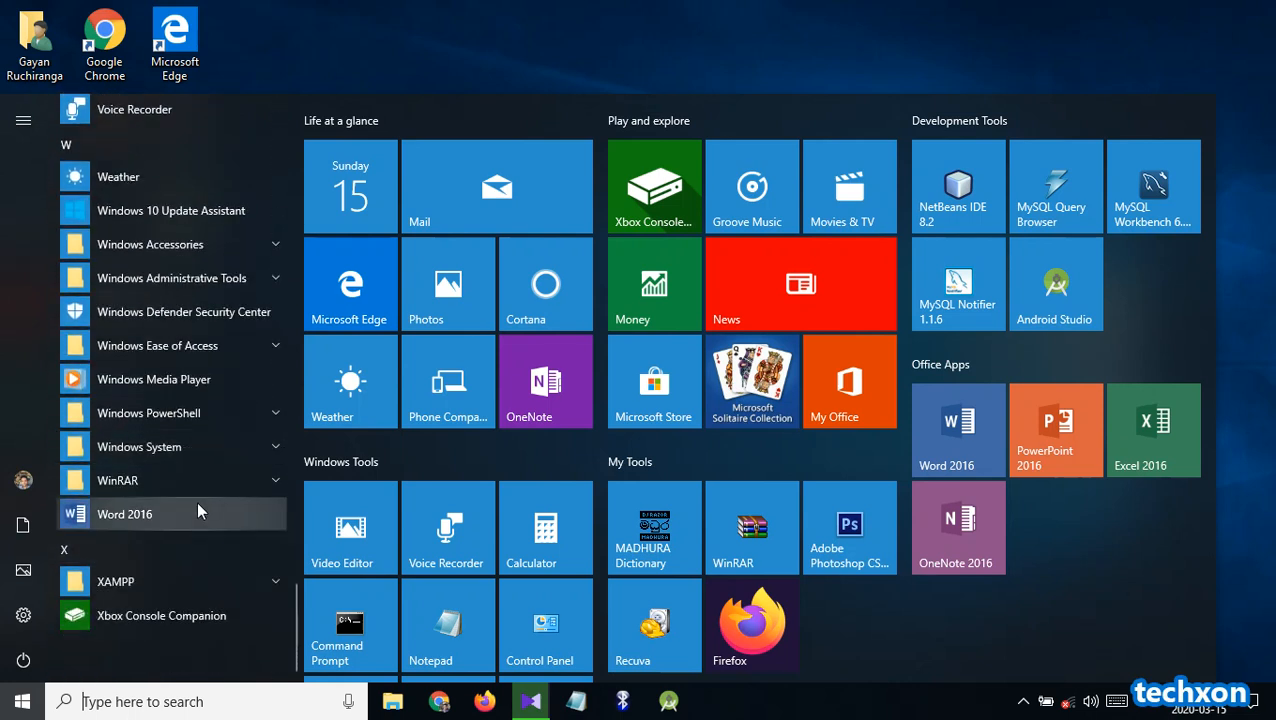
Check the contents of the Windows System and Windows Accessories folders in the app list, collapsing each again
left_click(266, 455)
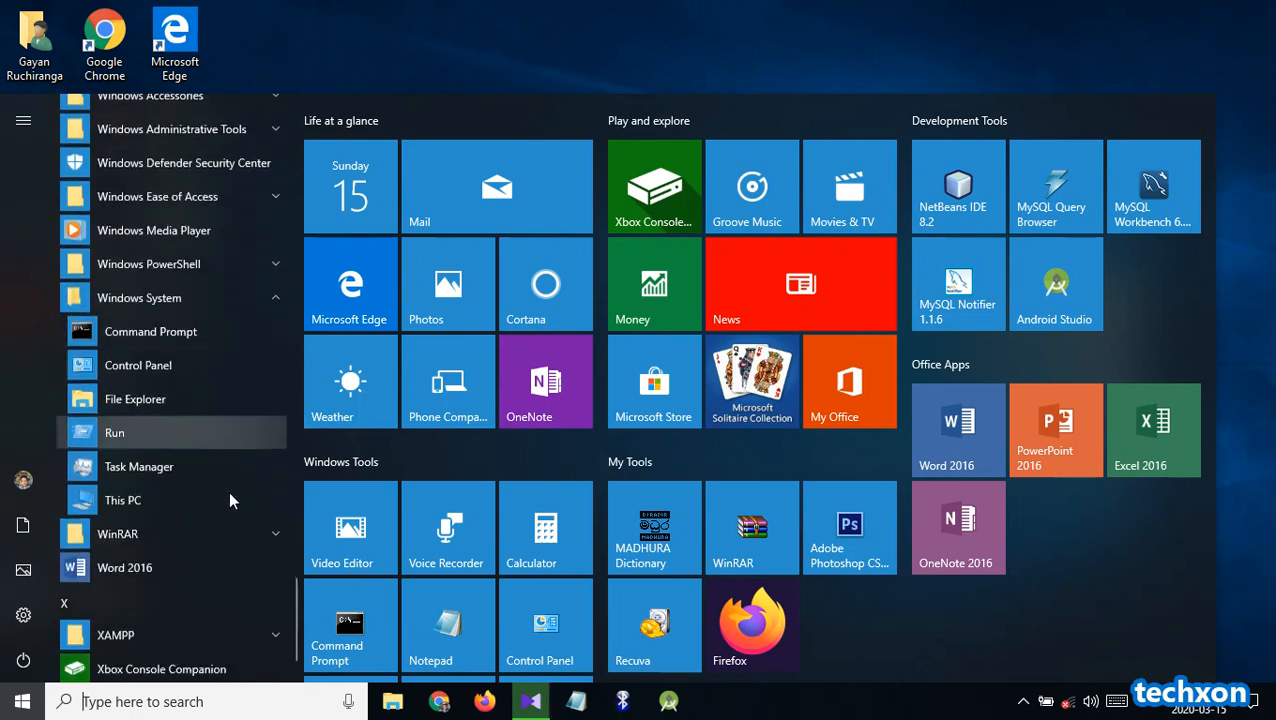
left_click(270, 272)
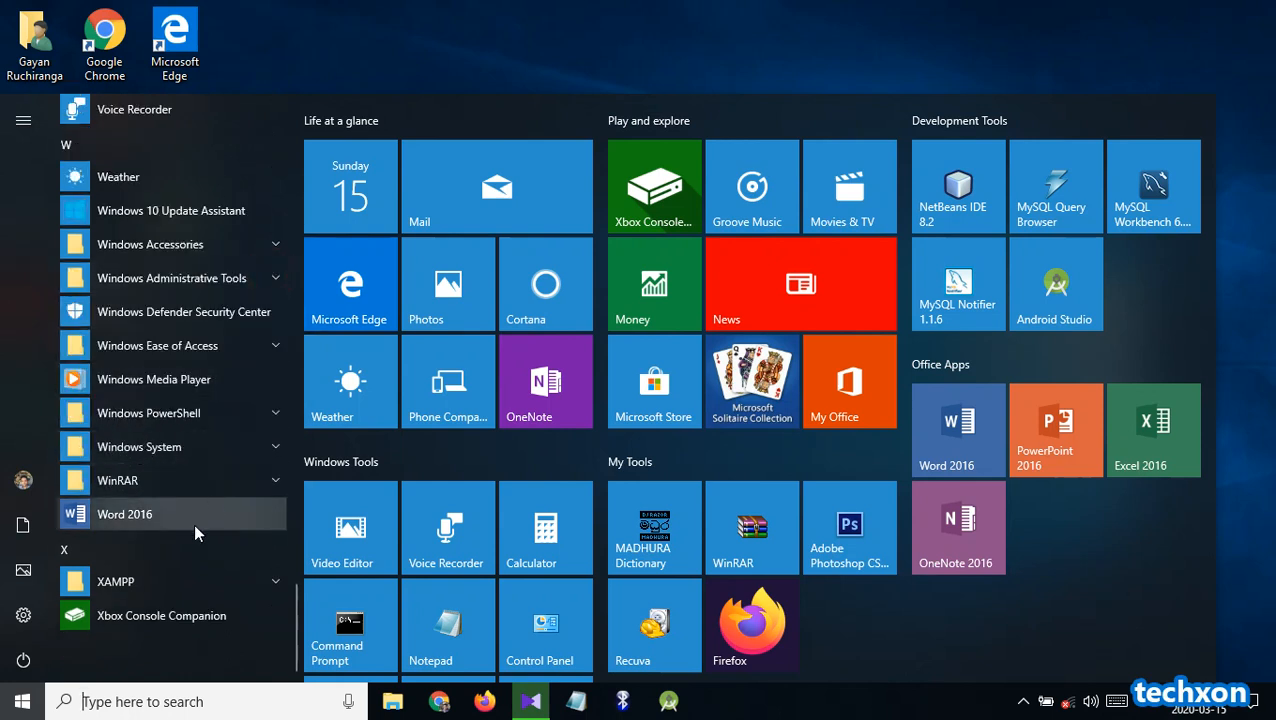
left_click(274, 244)
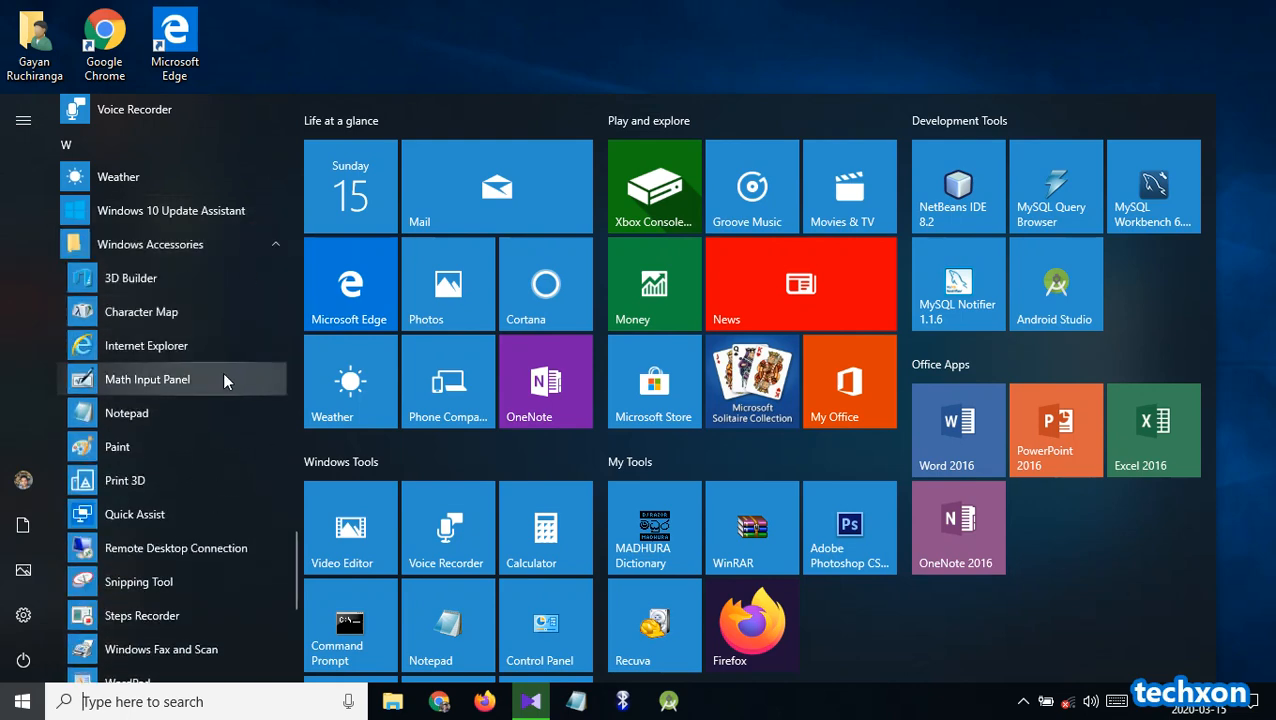
scroll(222, 378, "down", 5)
scroll(222, 378, "up", 4)
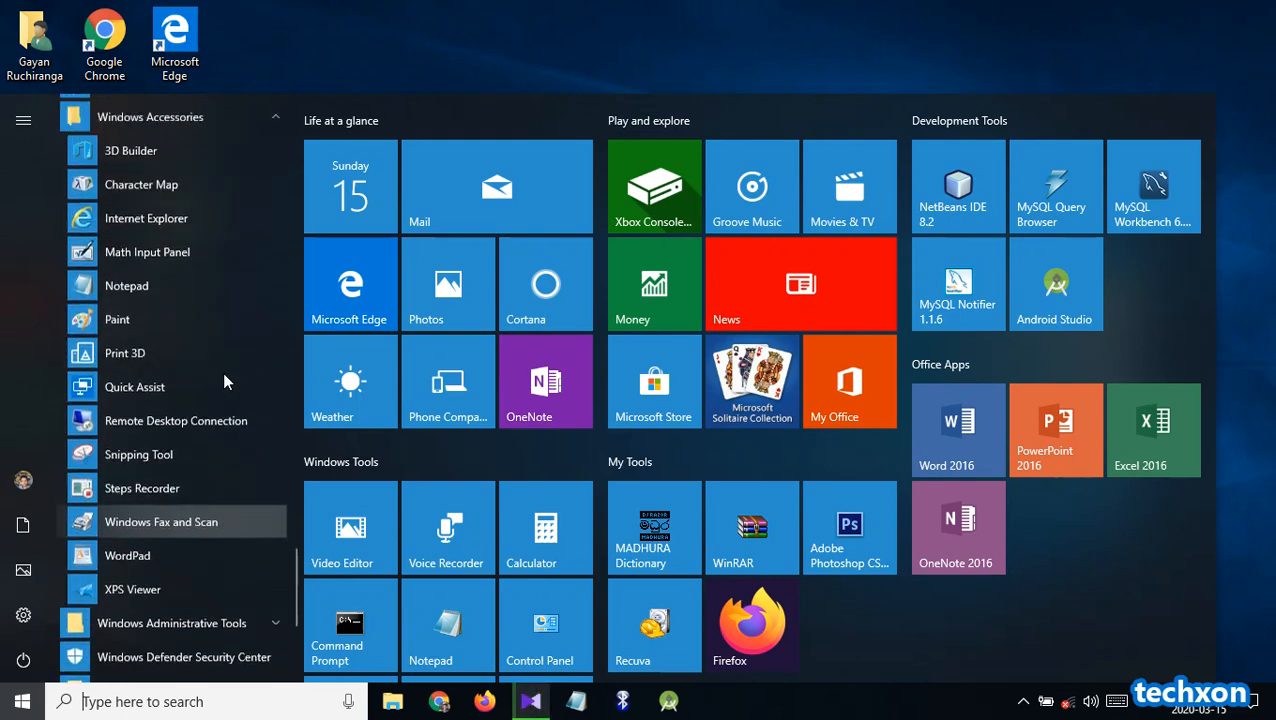
left_click(274, 155)
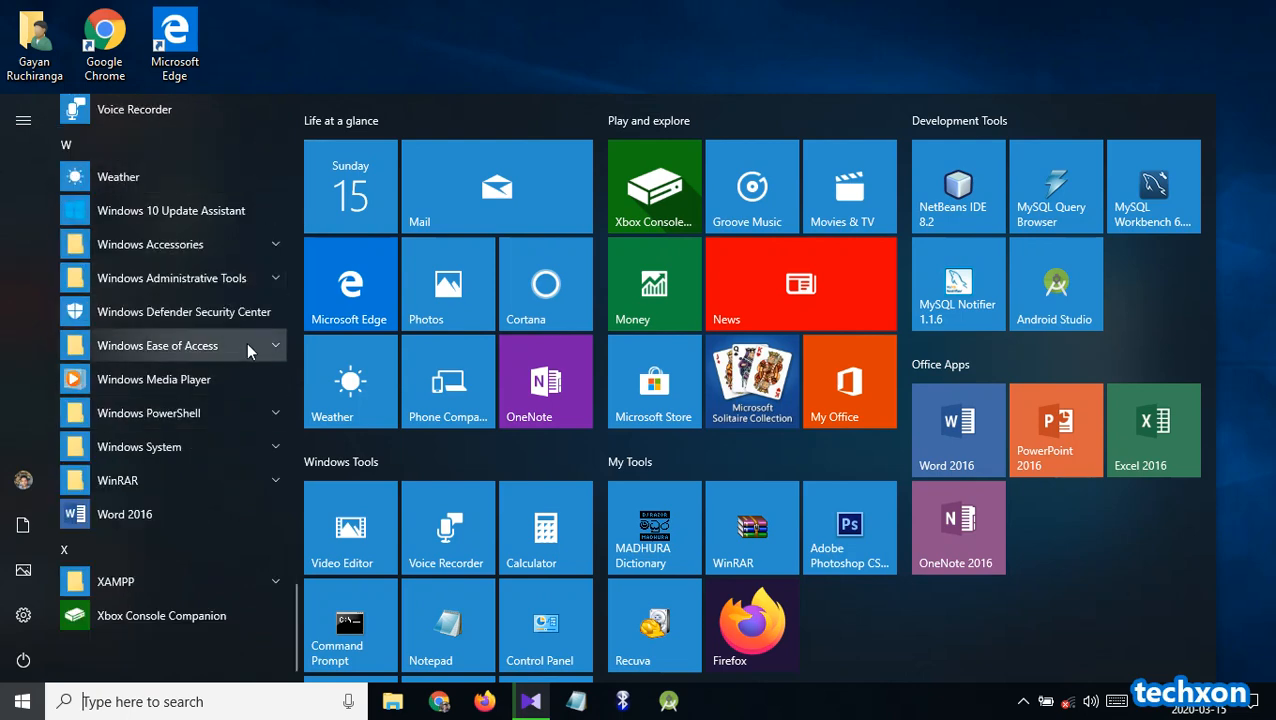
Examine the Internet Information Services entries in the Windows Administrative Tools folder, then collapse it and close the Start menu
left_click(242, 280)
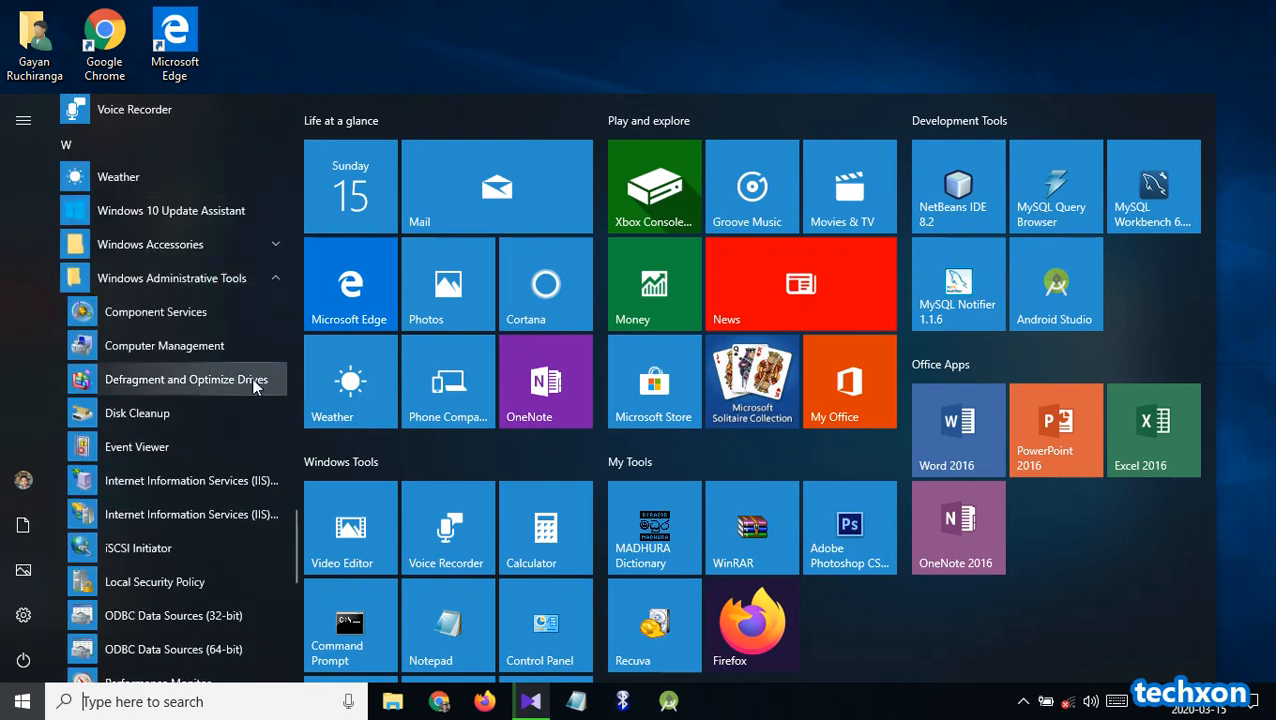
scroll(256, 380, "down", 2)
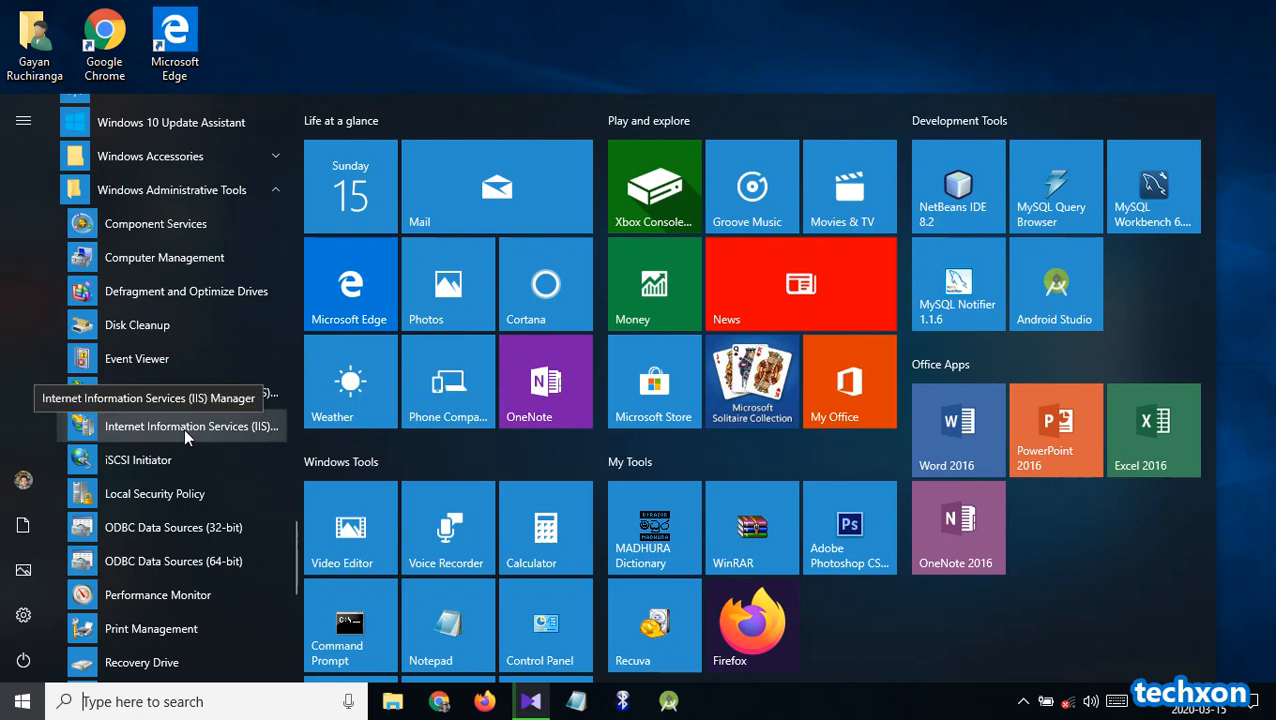
scroll(193, 428, "down", 1)
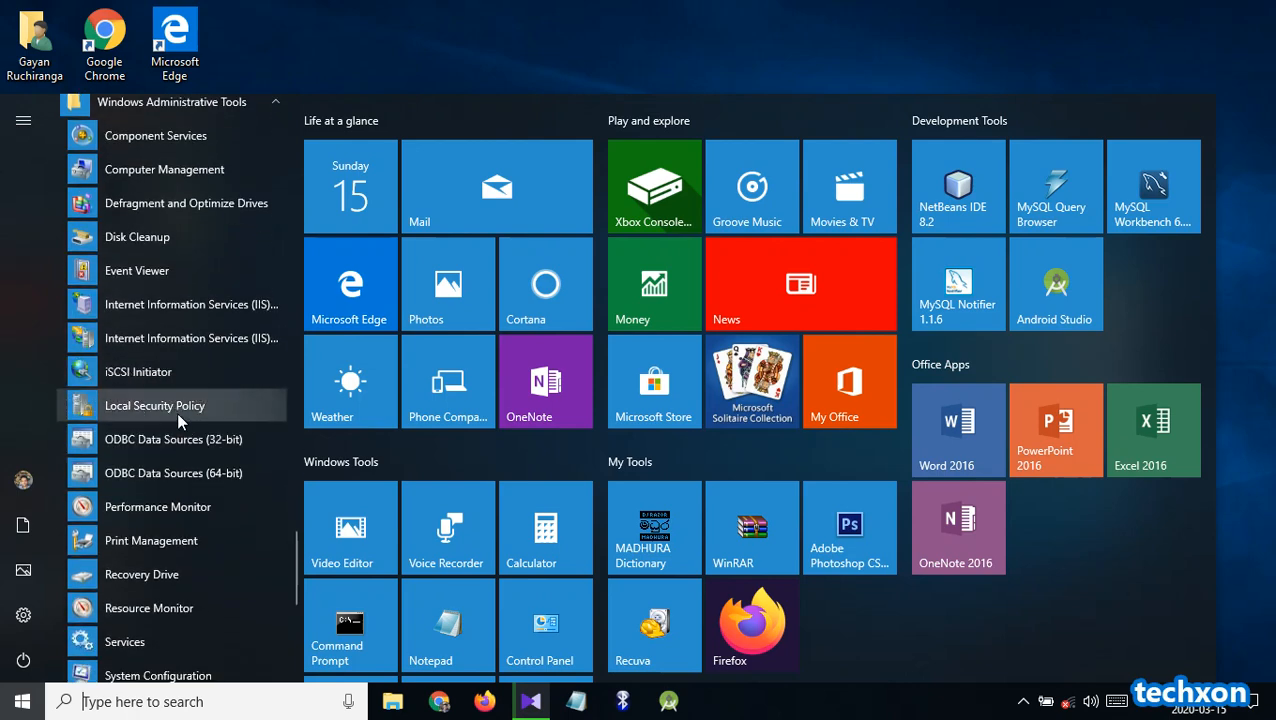
scroll(165, 395, "down", 1)
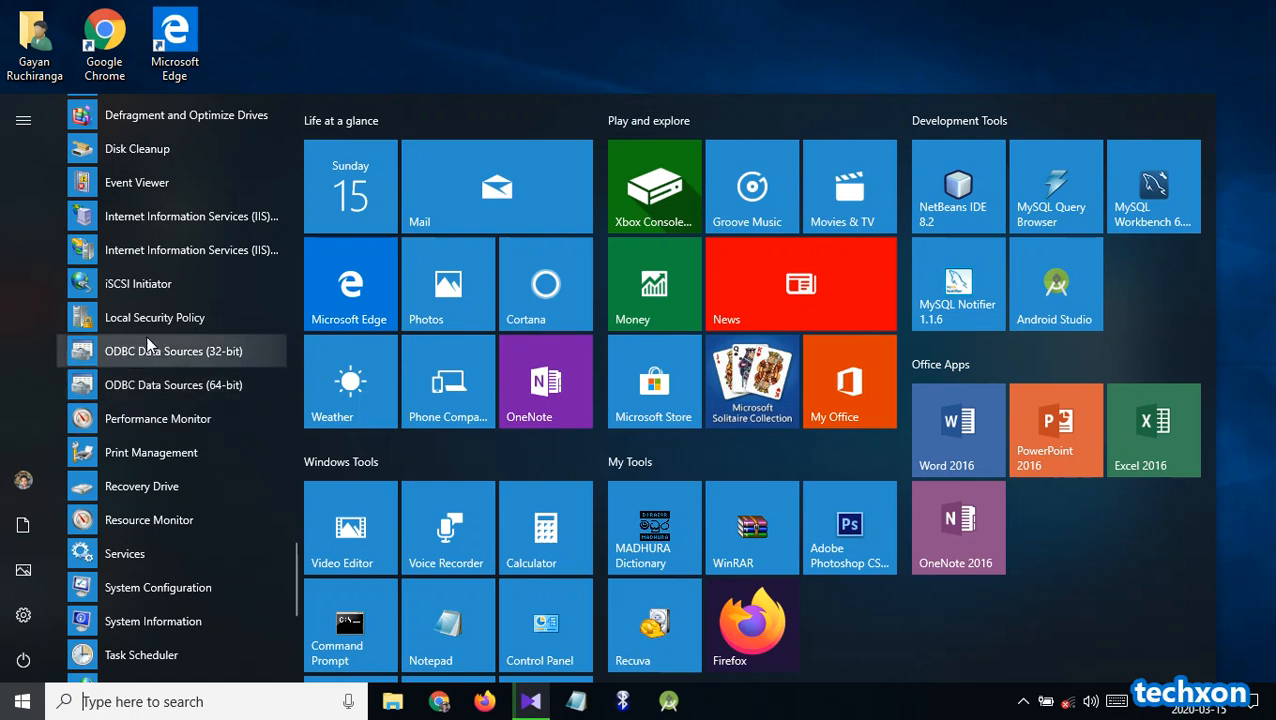
scroll(135, 290, "up", 1)
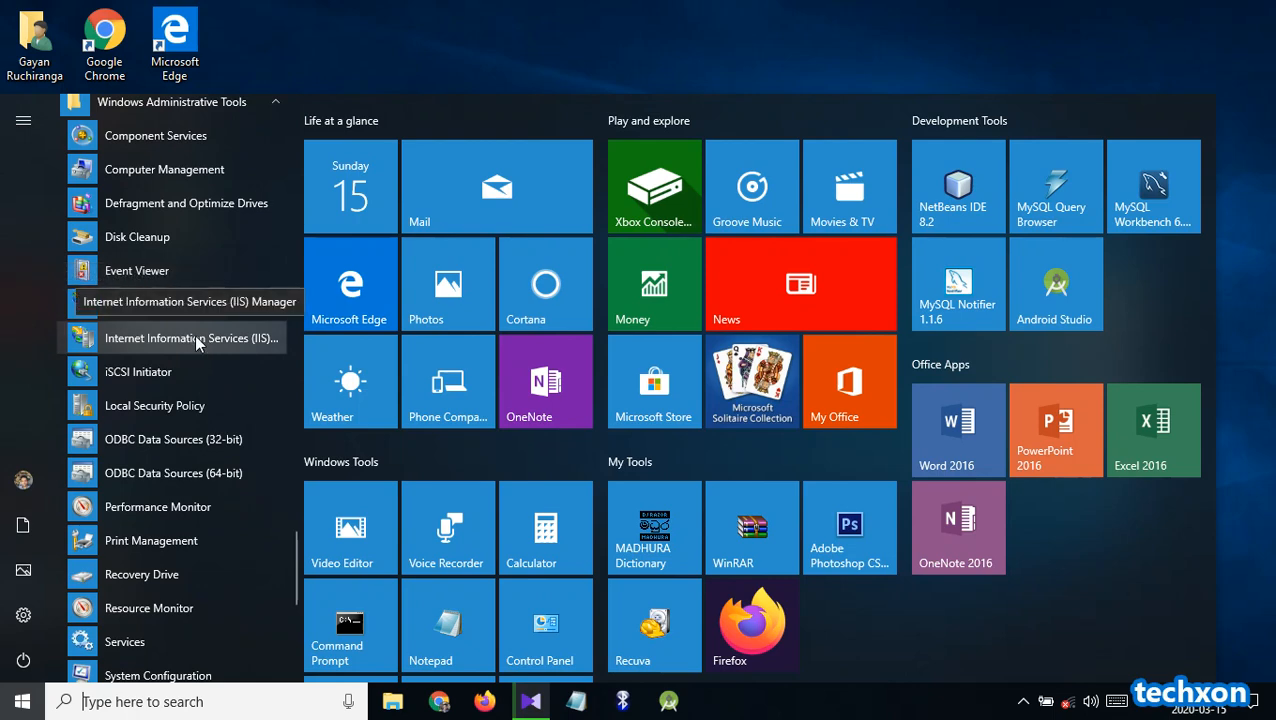
scroll(173, 336, "up", 1)
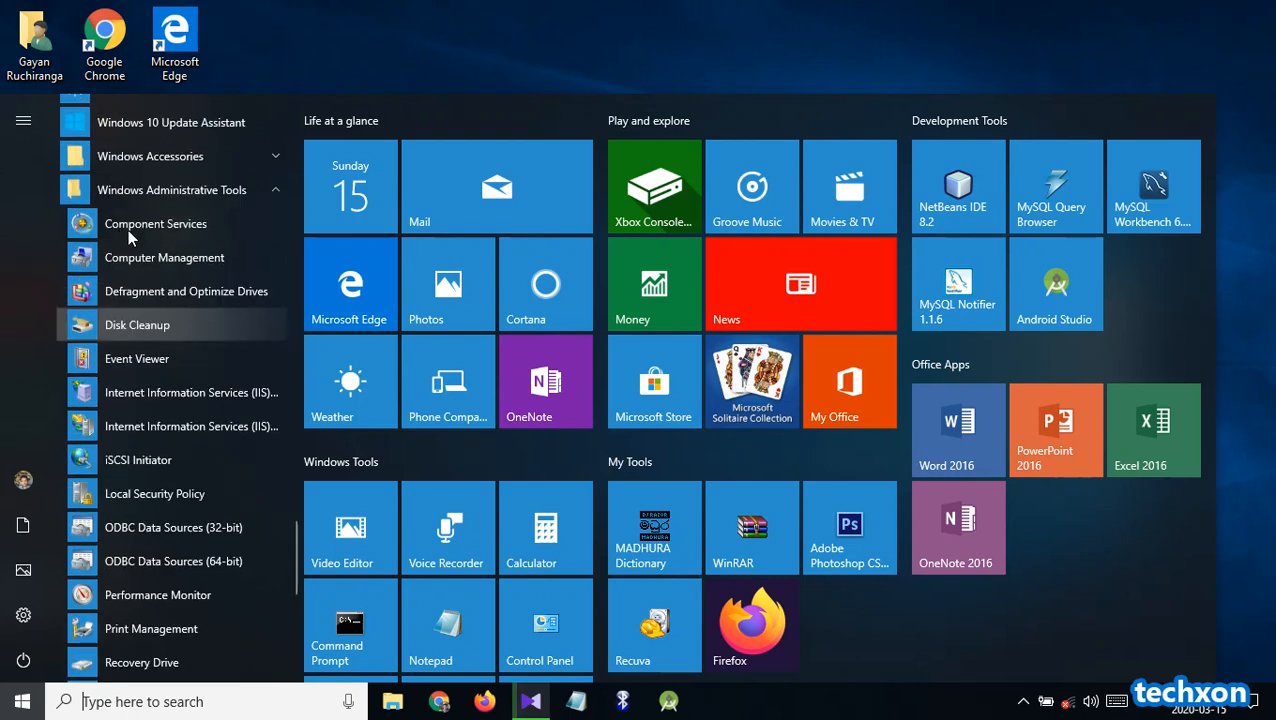
left_click(268, 197)
scroll(191, 276, "up", 2)
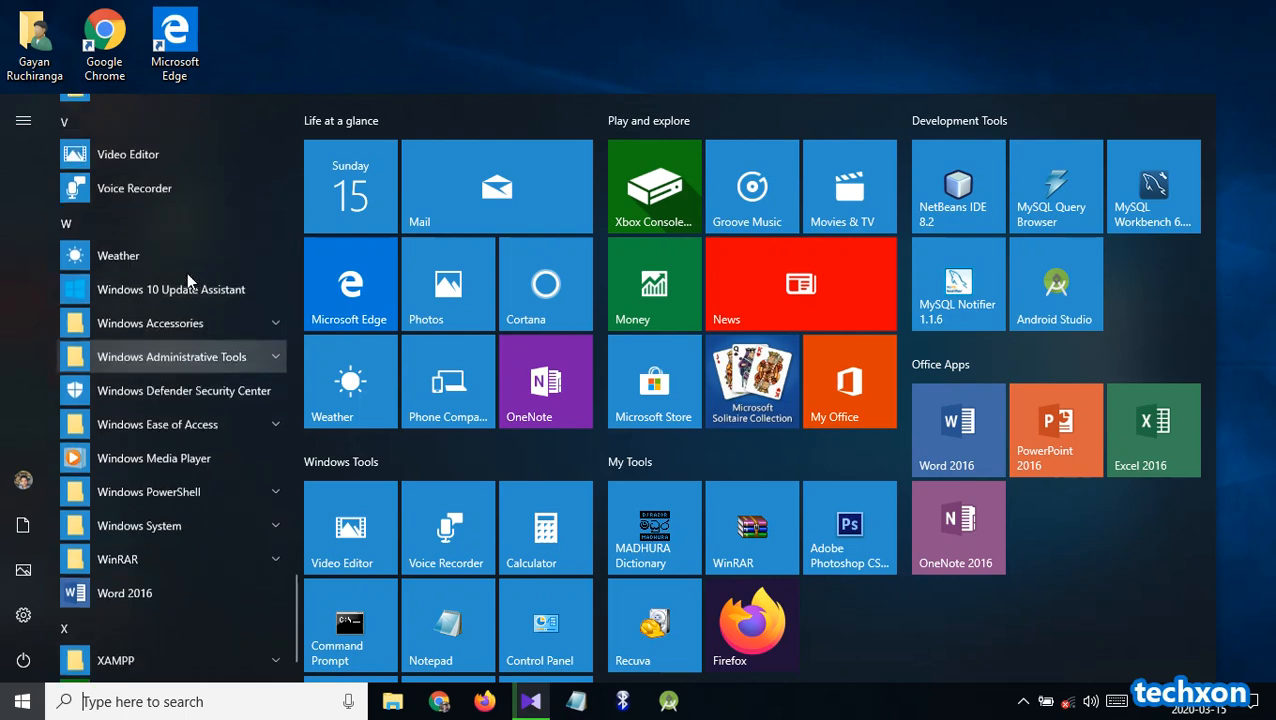
left_click(452, 44)
Search Windows for "iis", open Internet Information Services (IIS) Manager and maximize its window
left_click(171, 703)
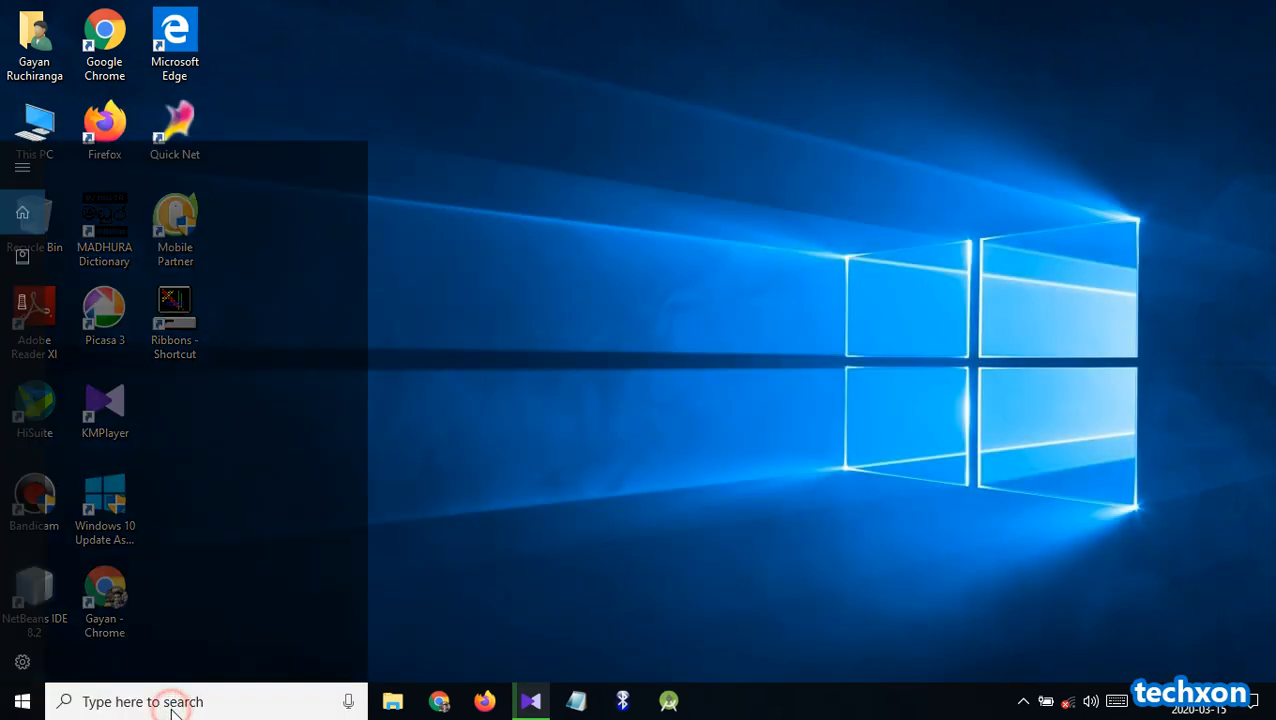
type("iis")
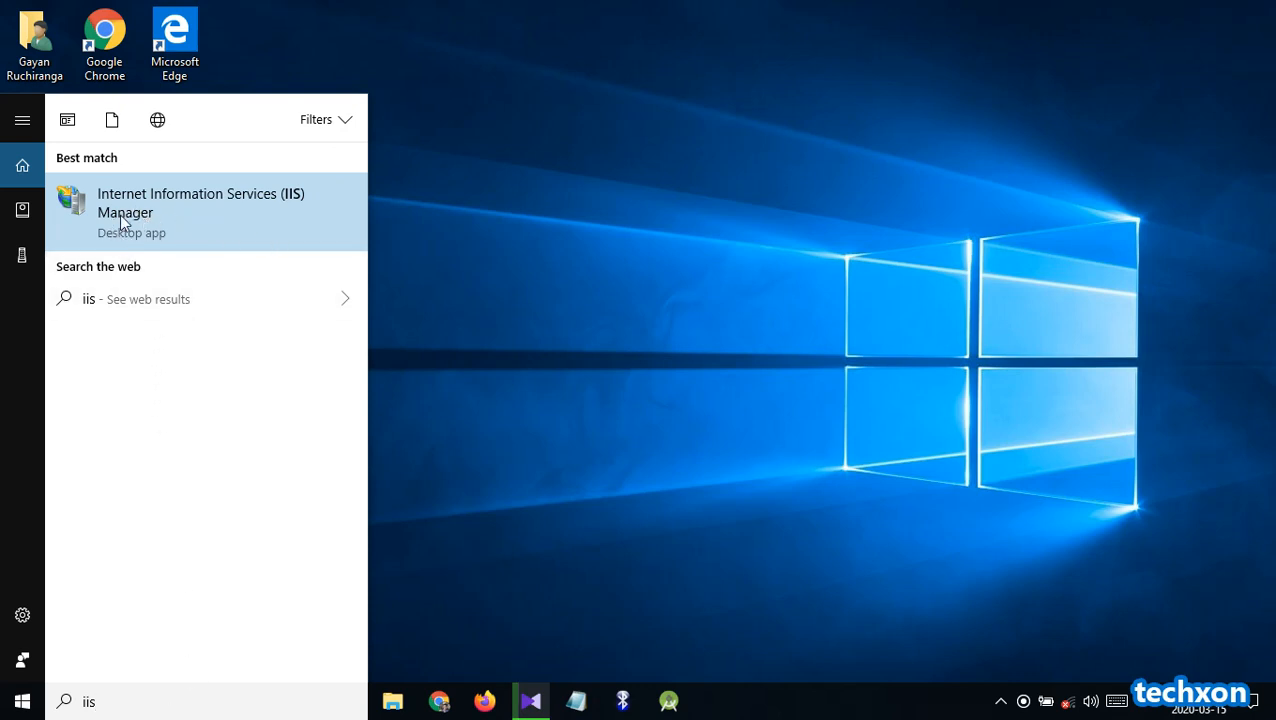
left_click(178, 224)
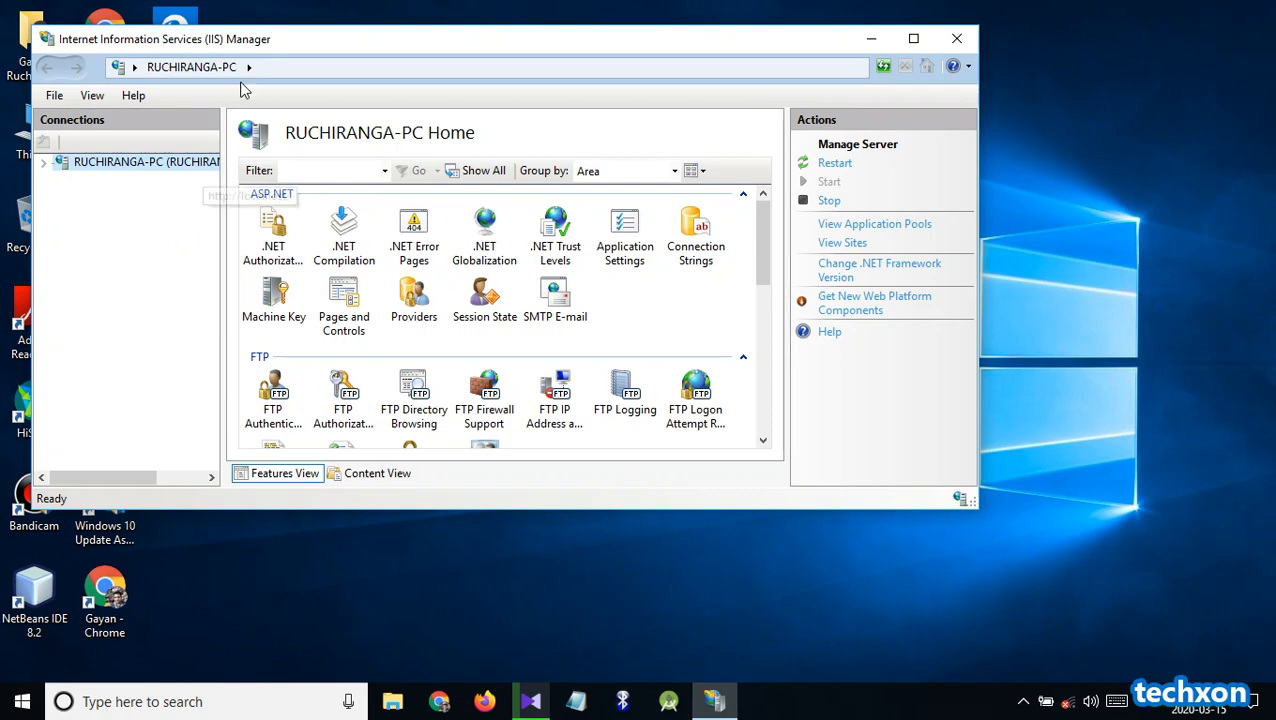
left_click_drag(280, 47, 455, 71)
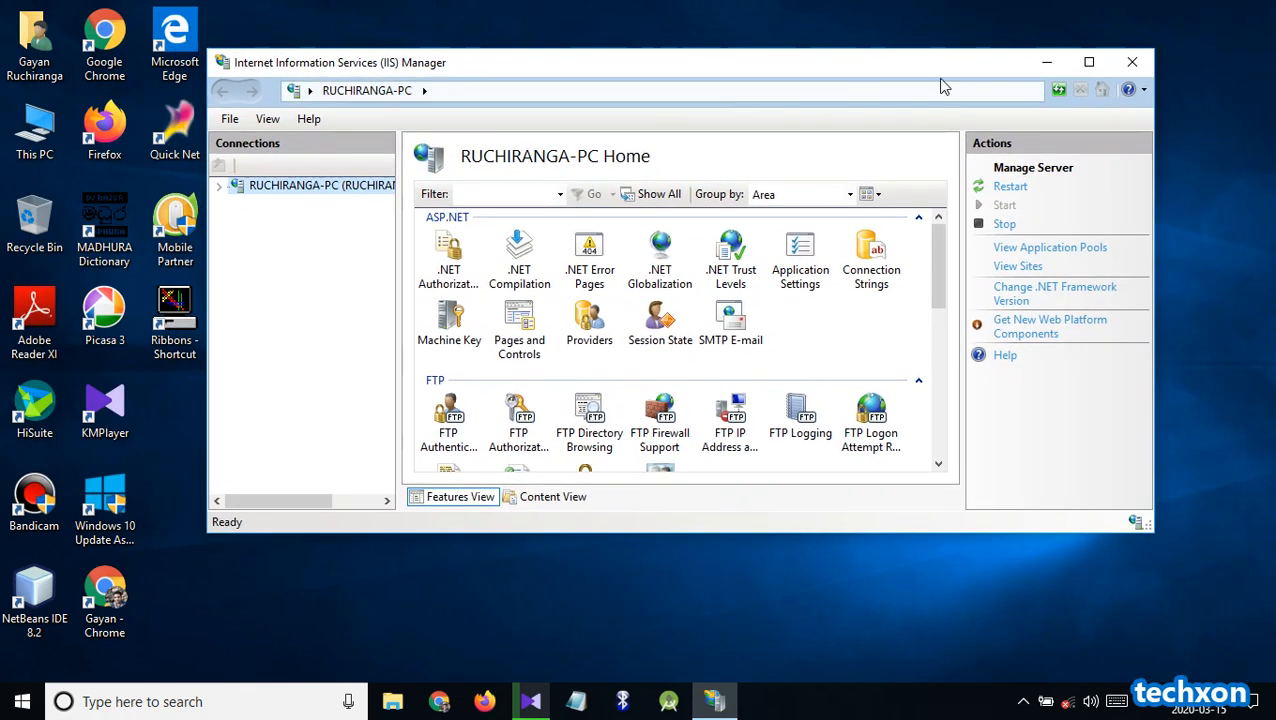
left_click(1088, 63)
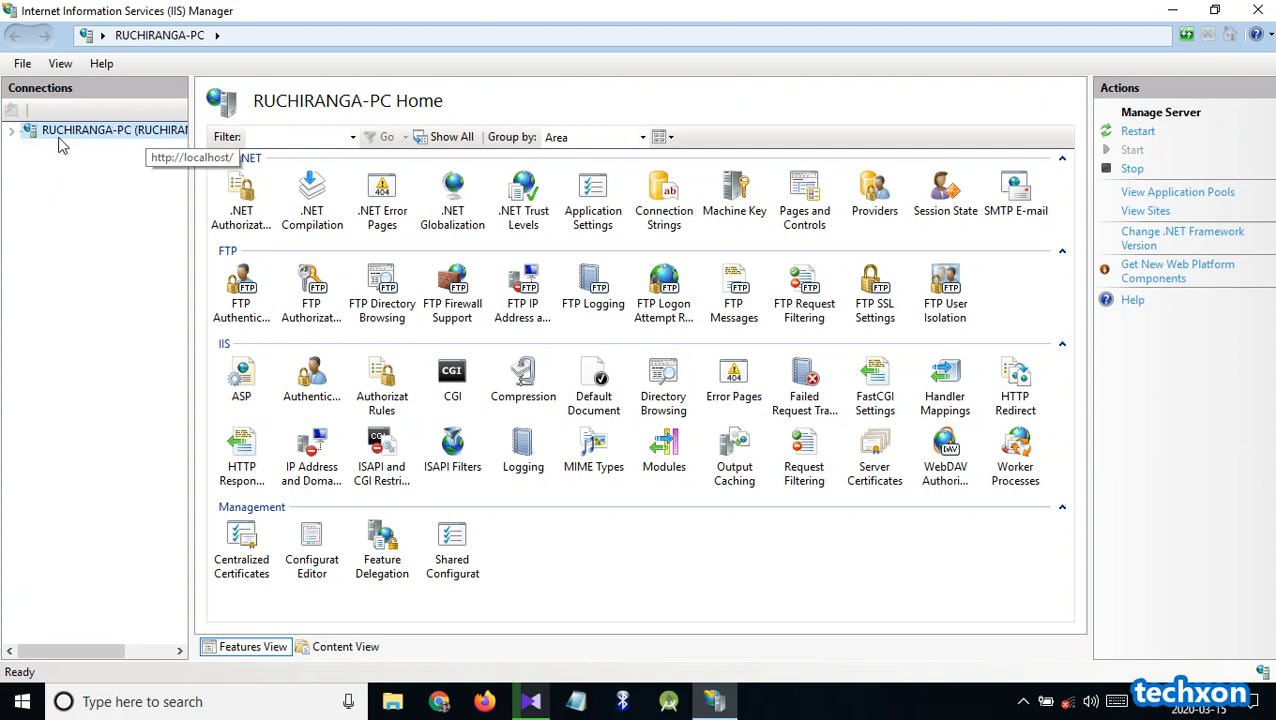
Expand the local server and its Sites node, then select and expand Default Web Site
left_click(12, 132)
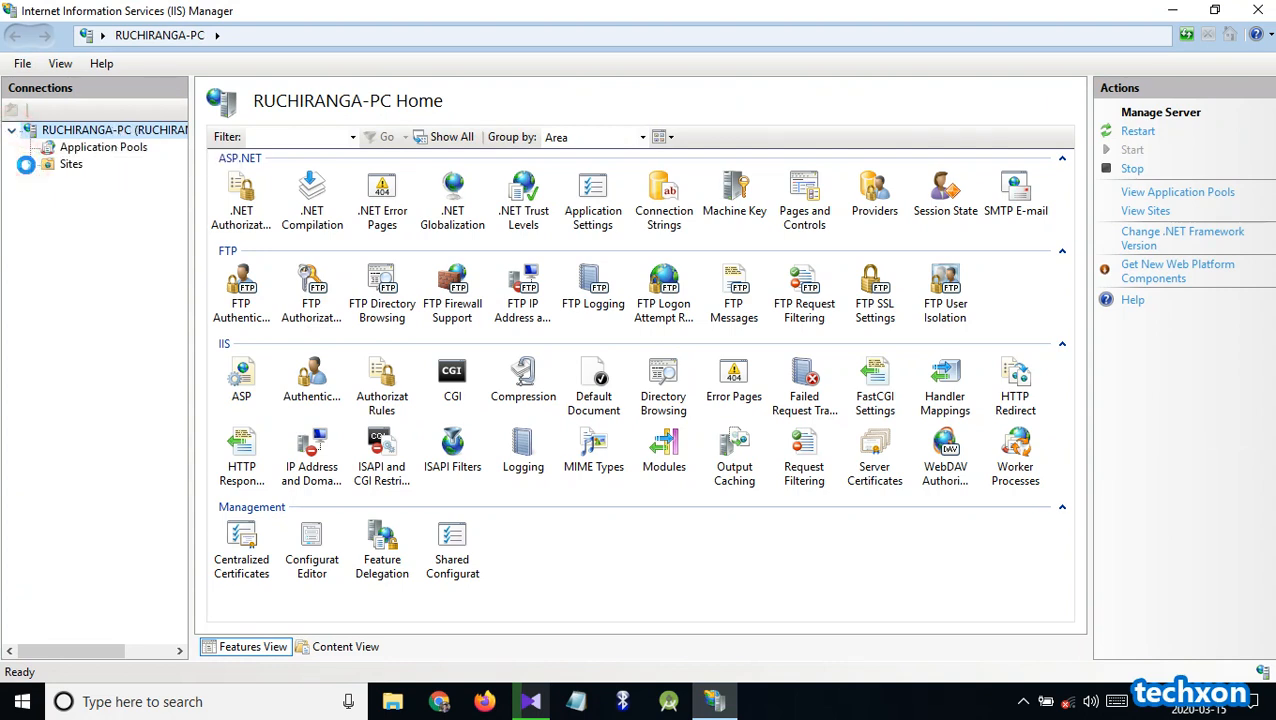
left_click(29, 165)
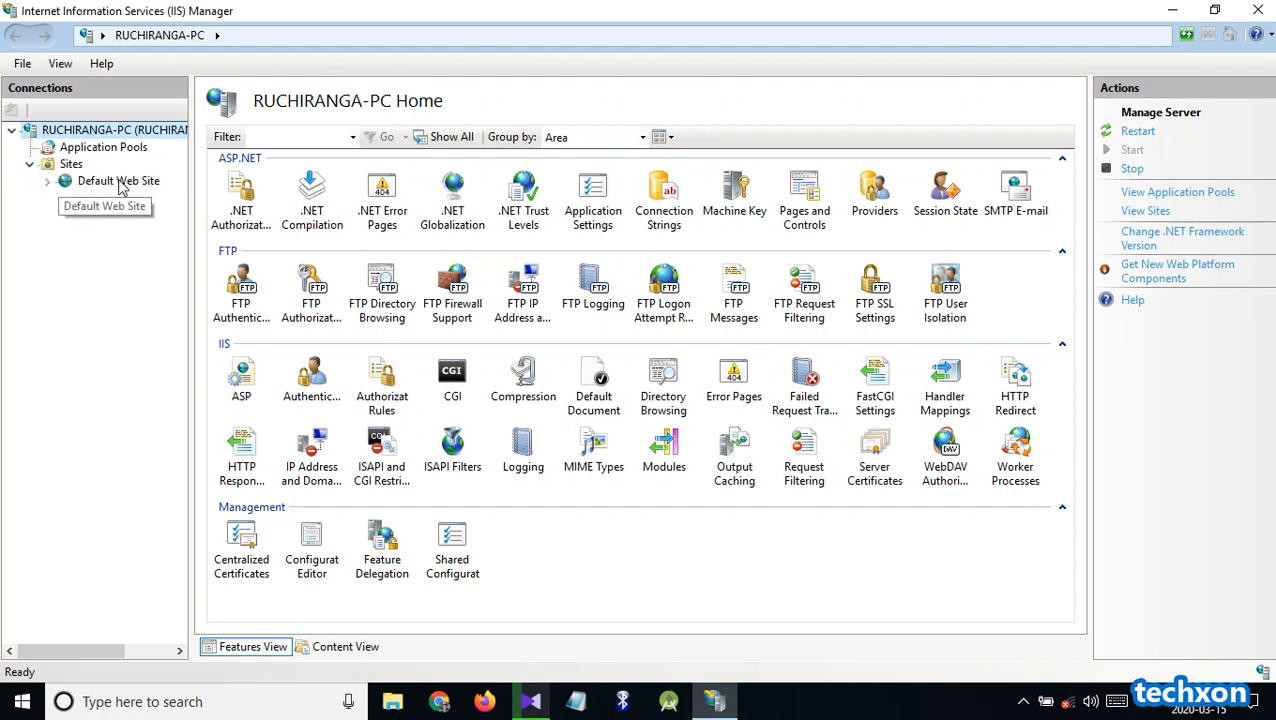
left_click(118, 182)
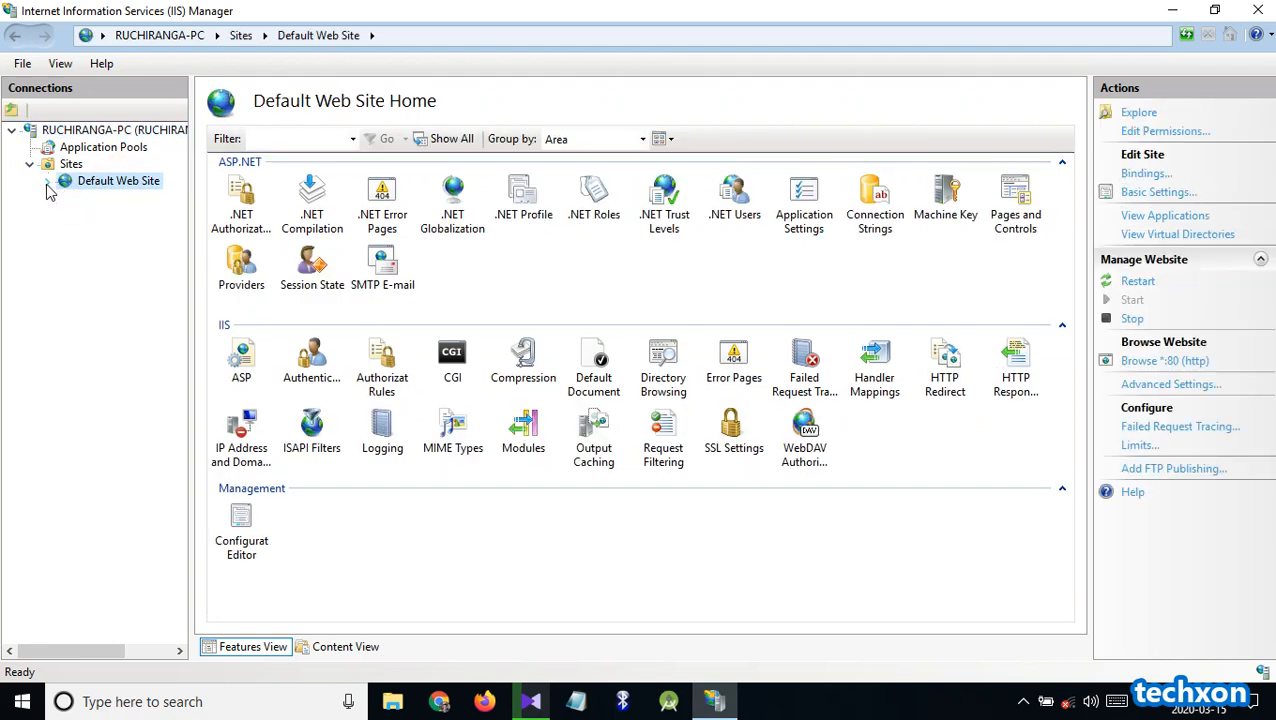
left_click(47, 183)
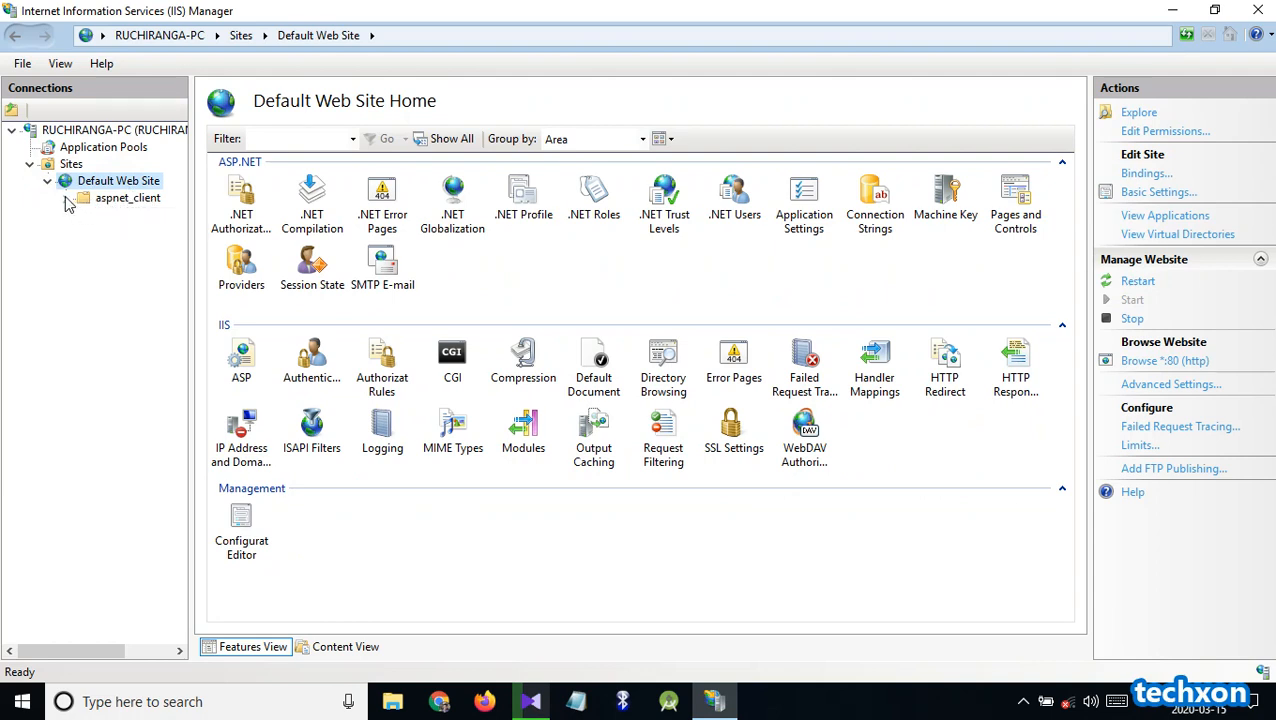
Examine the aspnet_client folder, its system_web subfolder and version folders under Default Web Site, then collapse the tree back to the site
left_click(66, 199)
left_click(85, 216)
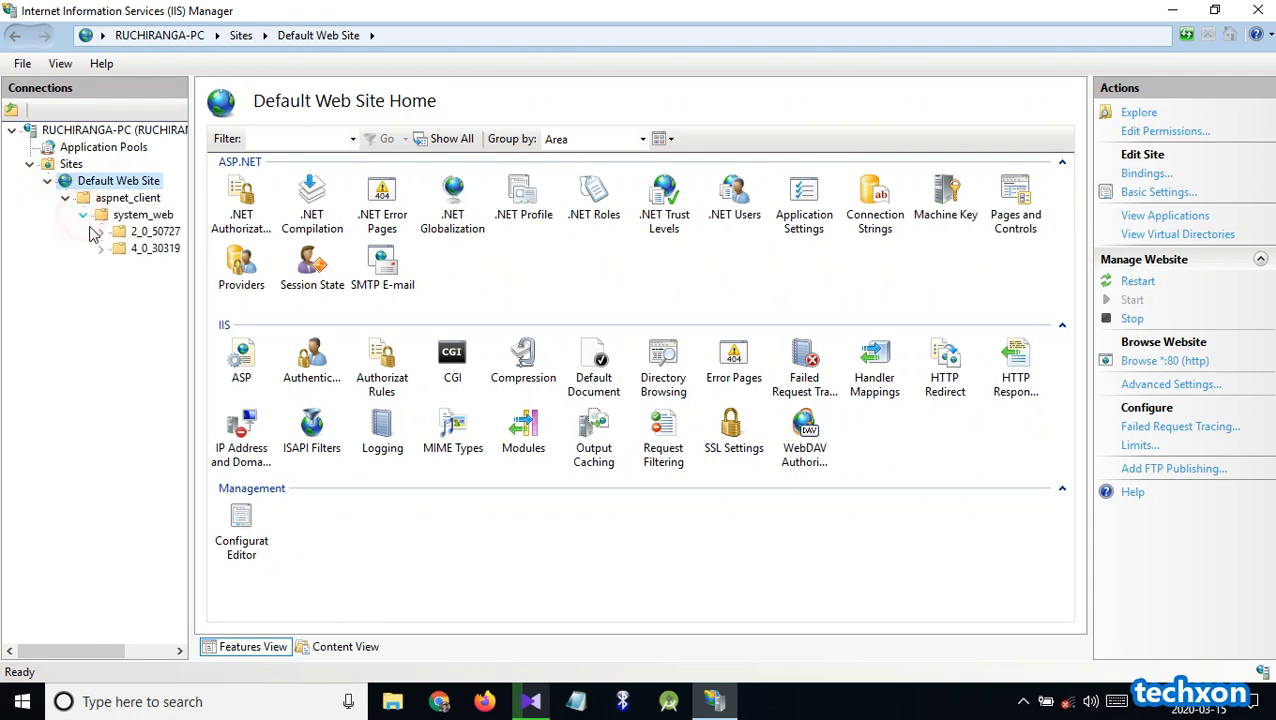
left_click(100, 236)
left_click(102, 249)
left_click(85, 215)
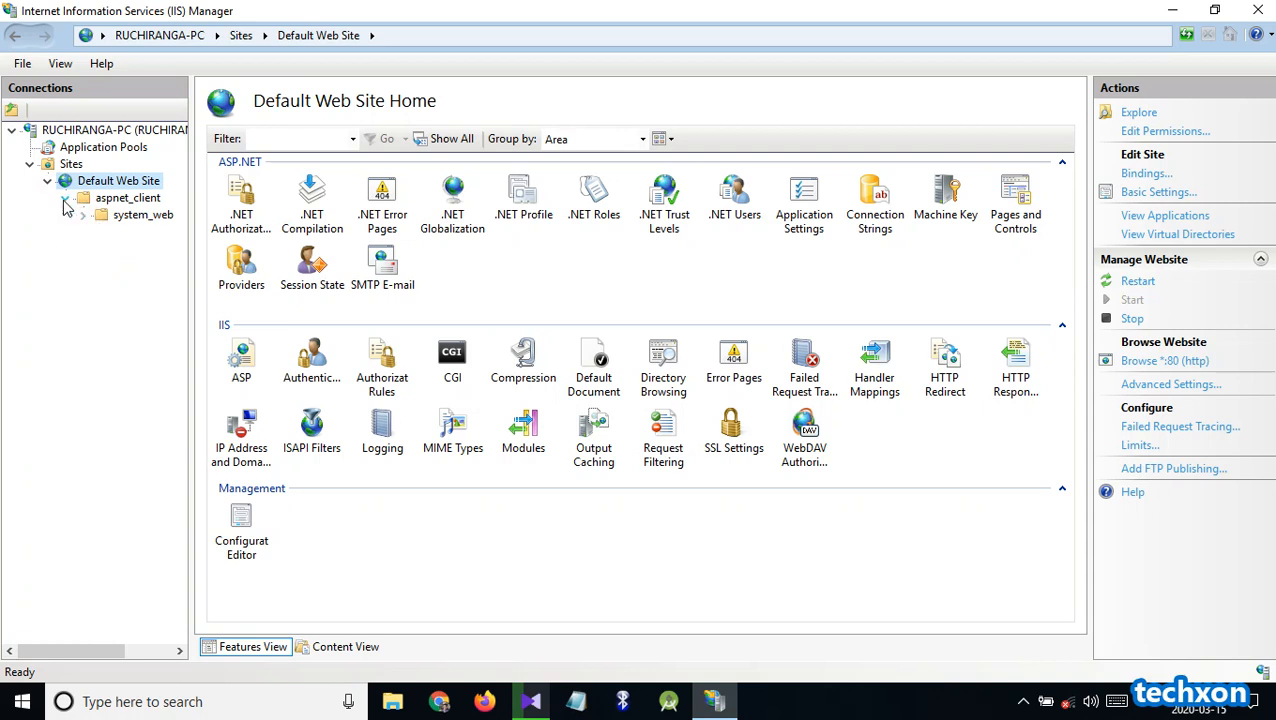
left_click(64, 199)
left_click(62, 199)
left_click(63, 198)
left_click(46, 181)
left_click(128, 183)
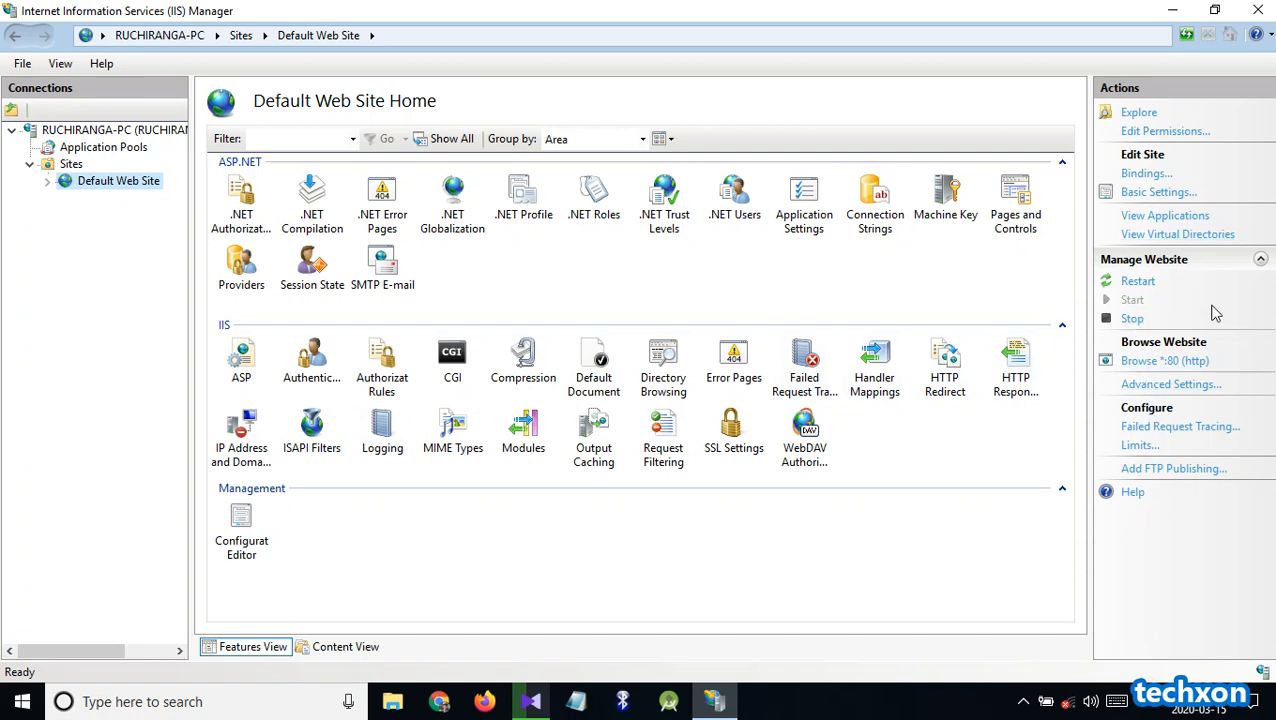
Restart Default Web Site and browse it on *:80 (http)
left_click(1138, 284)
left_click(1153, 364)
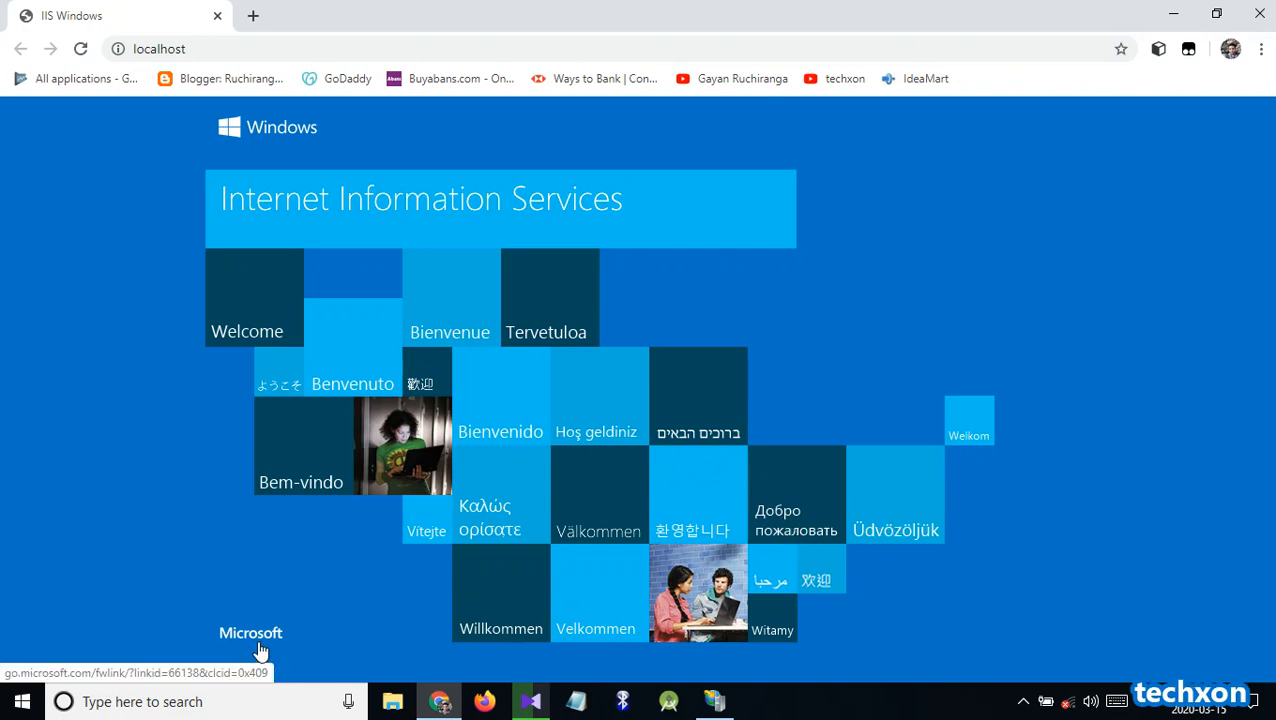
Try the links on several tiles of the IIS welcome page, going back to localhost after each one
left_click(244, 328)
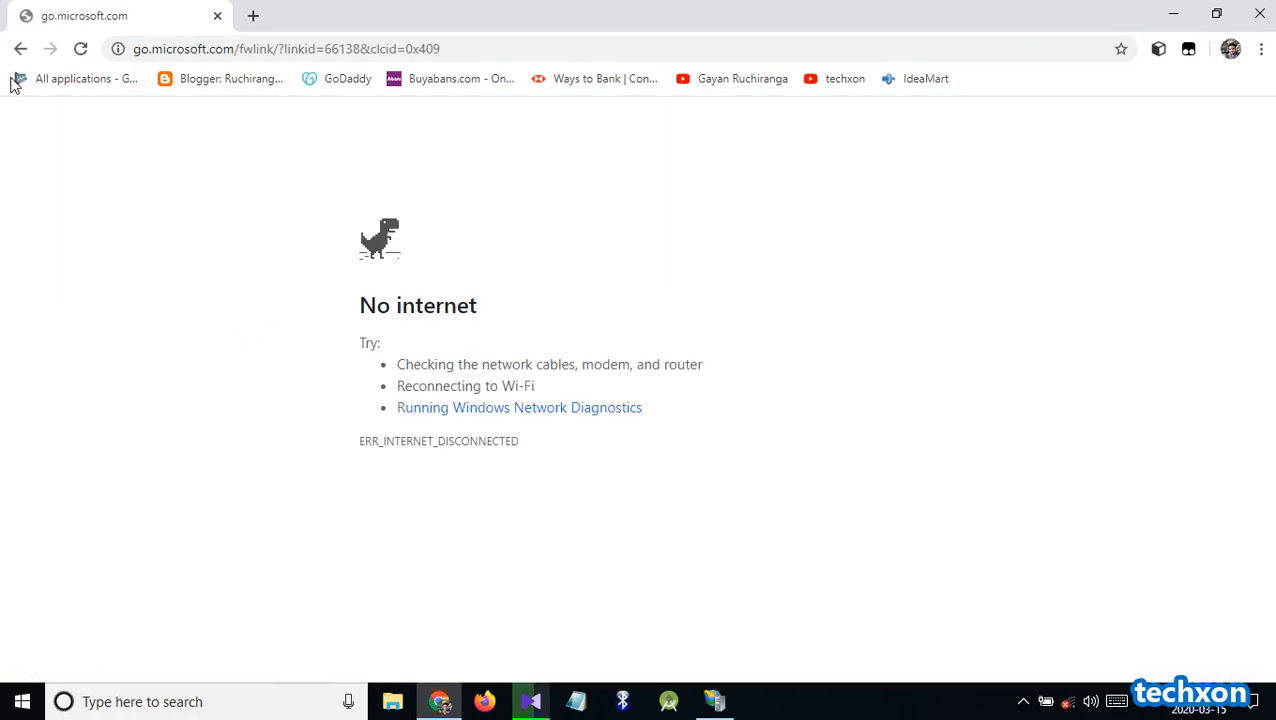
left_click(20, 48)
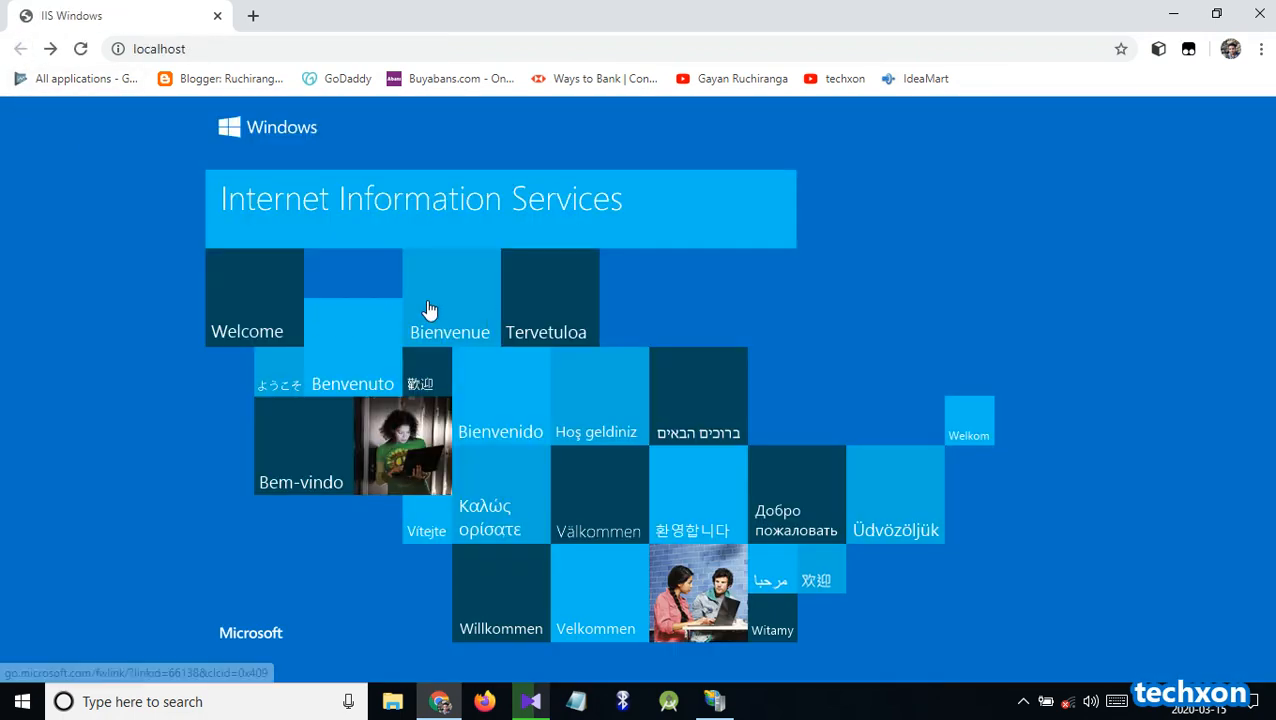
left_click(370, 308)
left_click(19, 52)
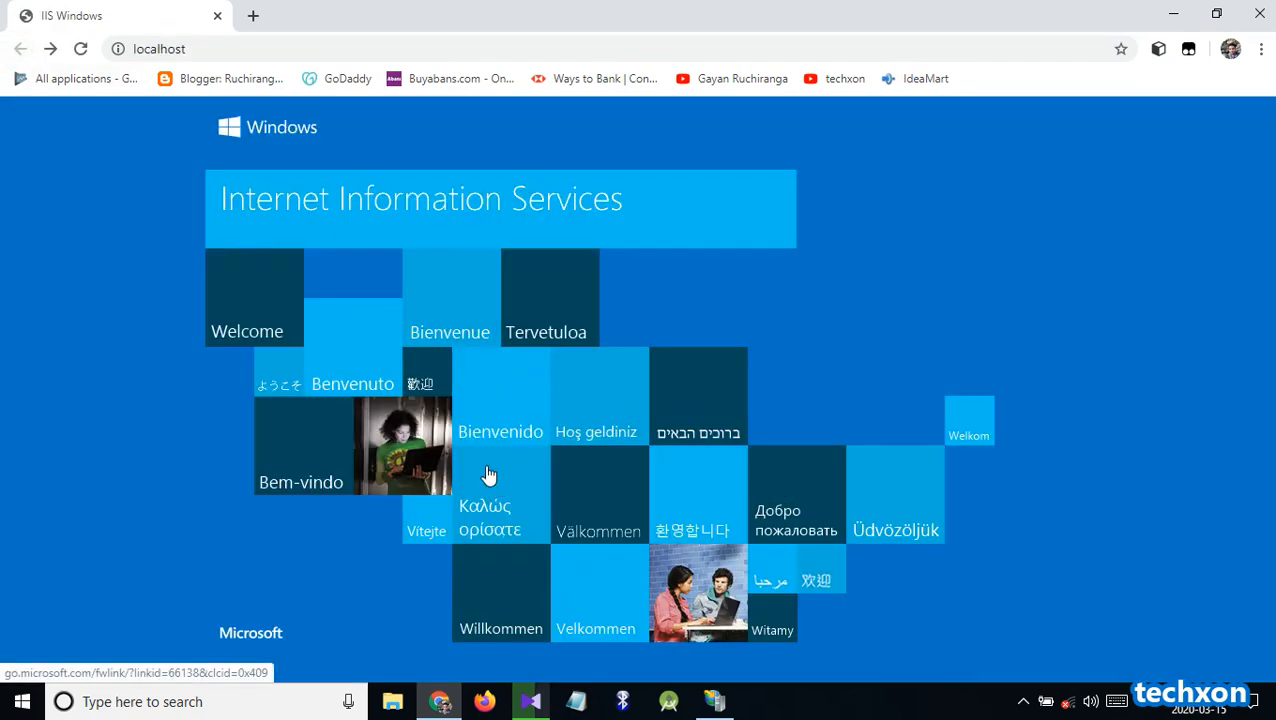
left_click(556, 303)
left_click(17, 52)
left_click(418, 456)
left_click(20, 52)
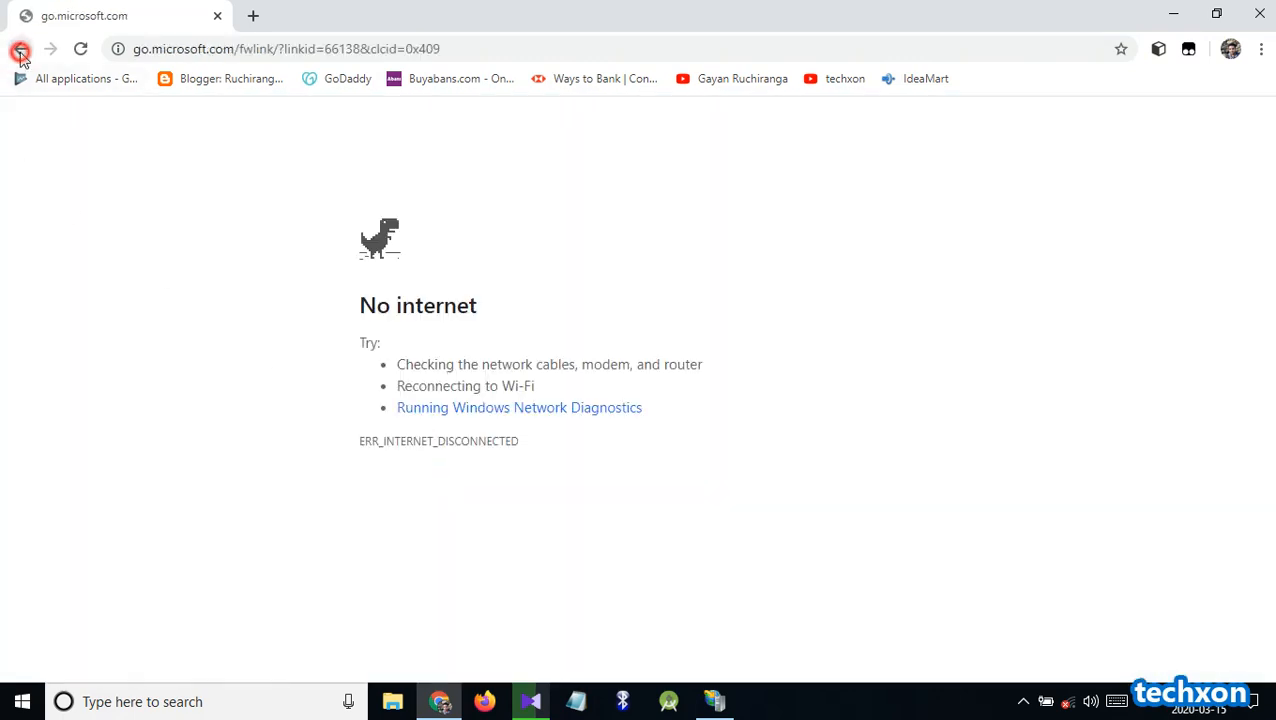
left_click(252, 318)
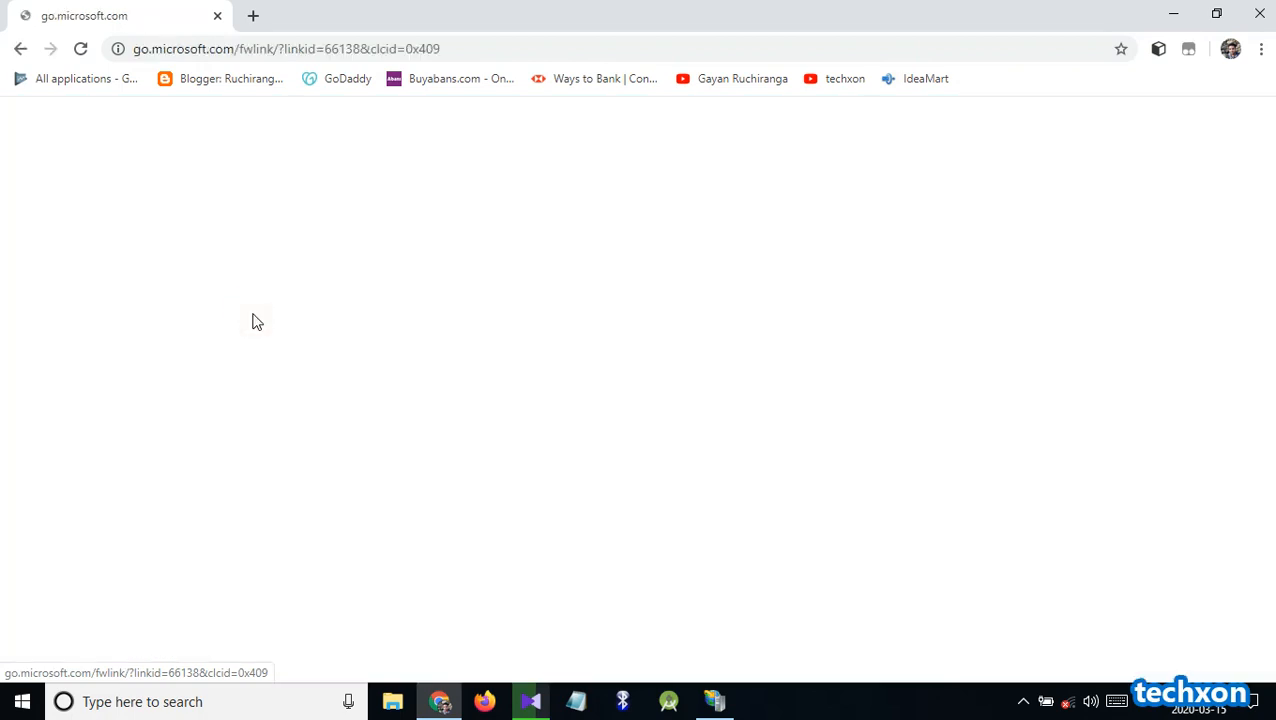
left_click(20, 50)
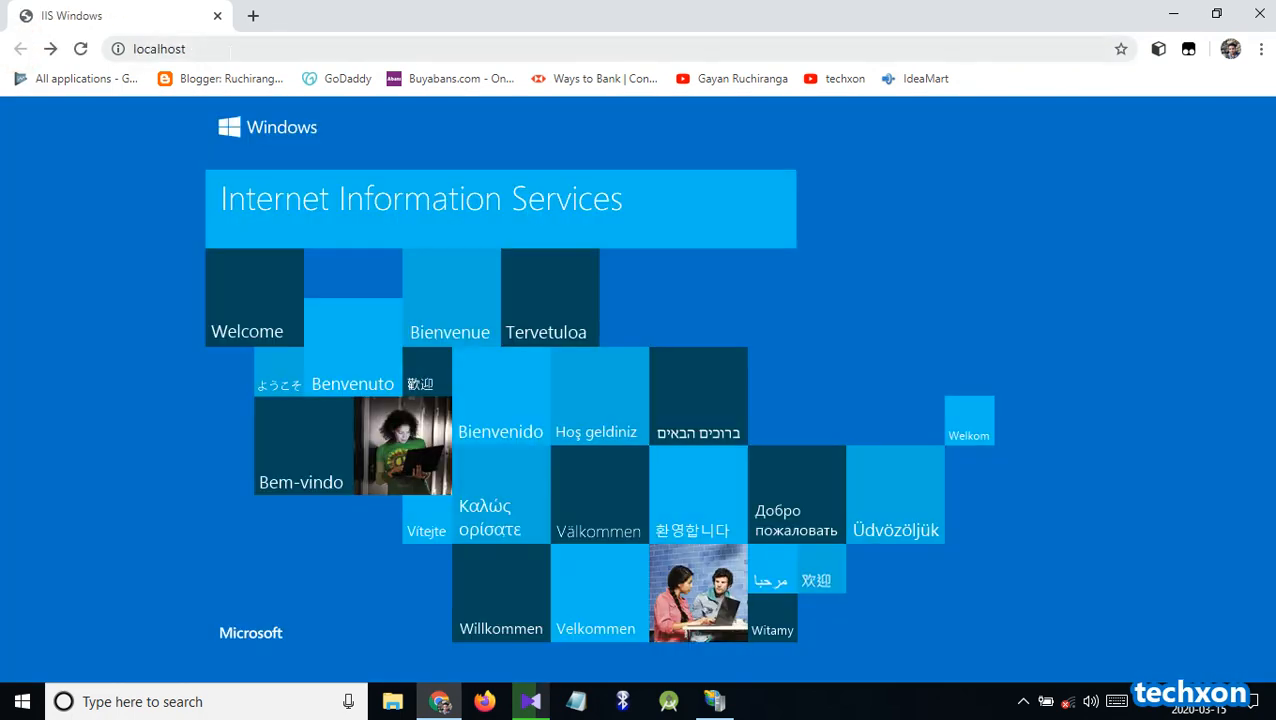
Replace the IIS Windows tab with a new browser tab and load localhost in it
left_click(230, 49)
left_click(313, 49)
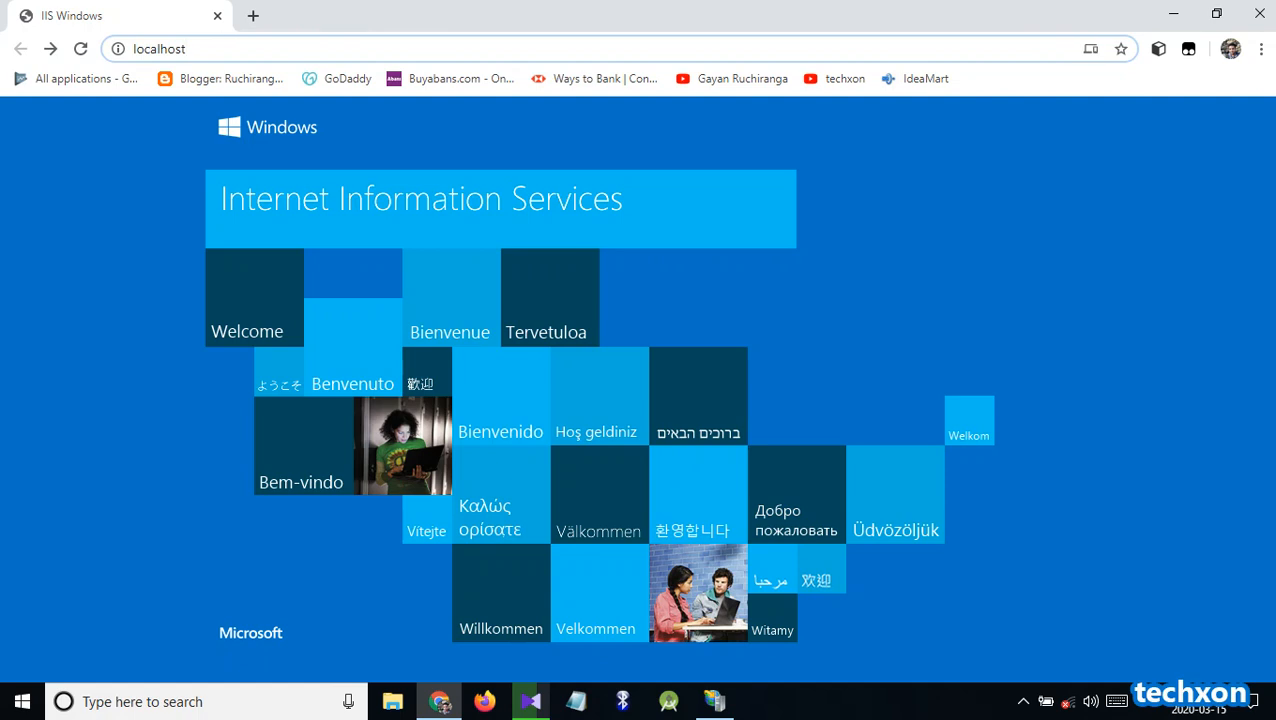
left_click(252, 16)
left_click(219, 16)
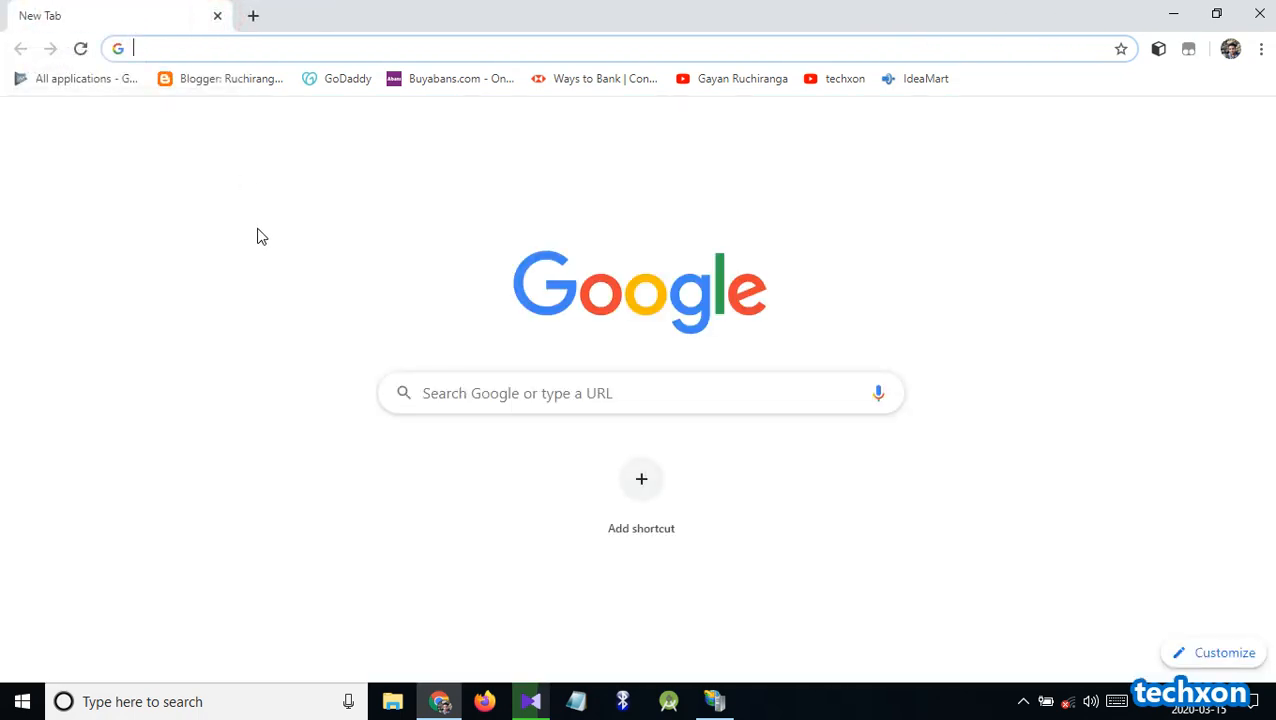
type("loc")
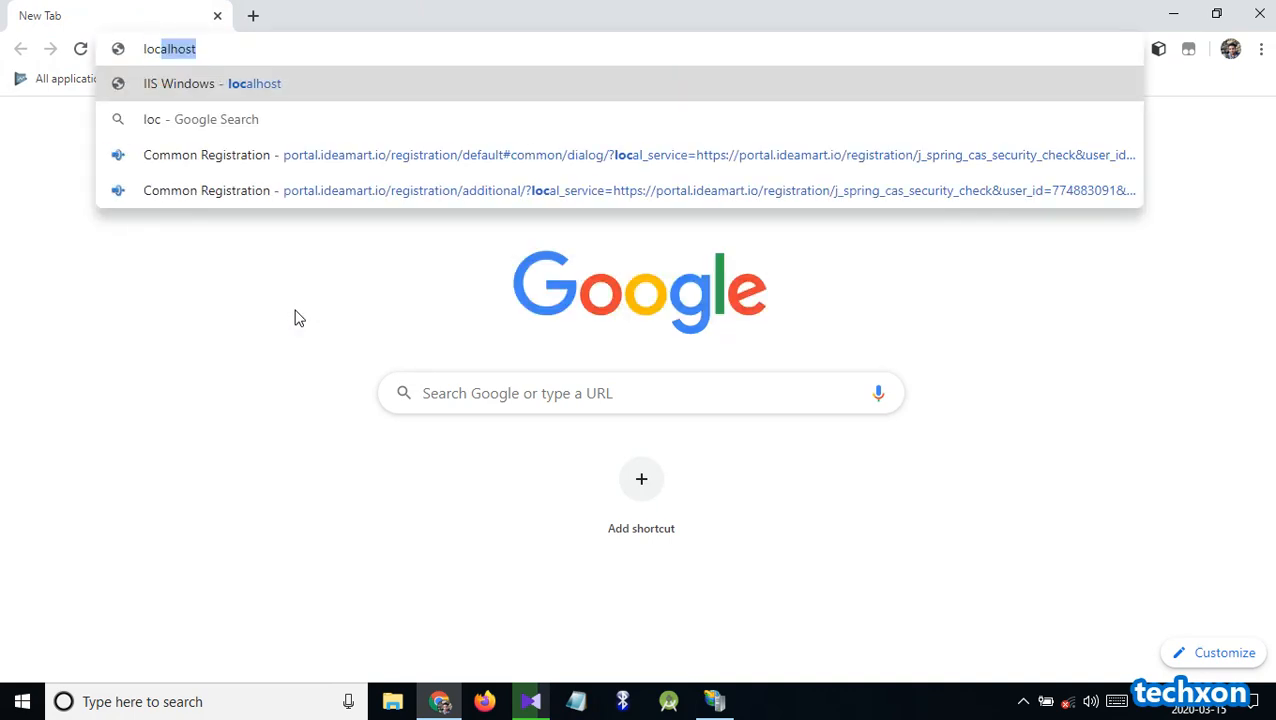
type("alhost")
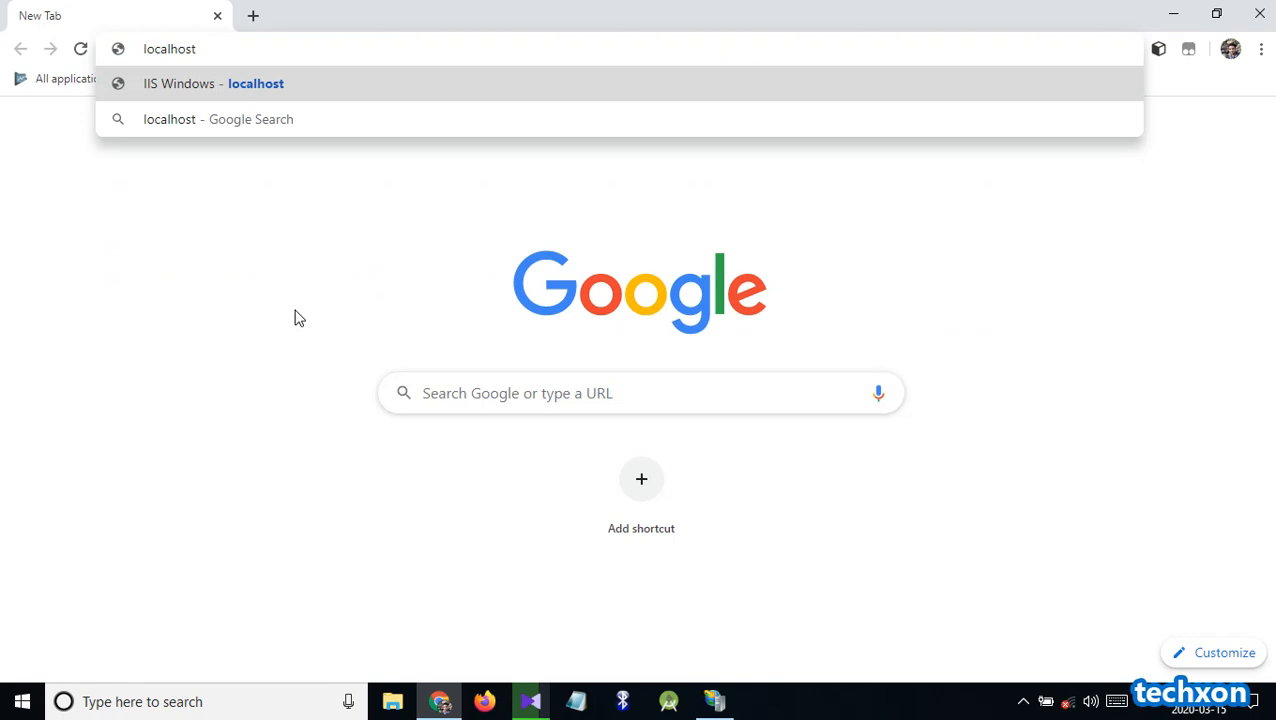
key("Return")
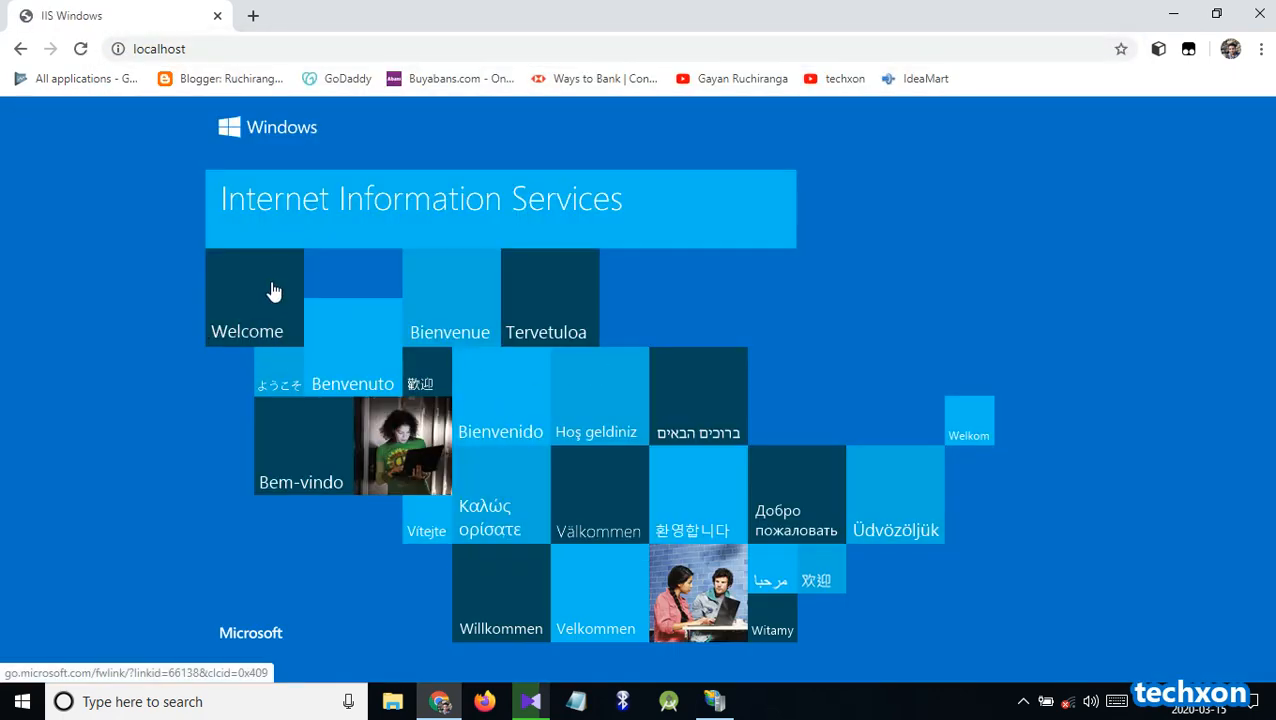
Minimize the browser to return to IIS Manager and stop Default Web Site
left_click(1176, 12)
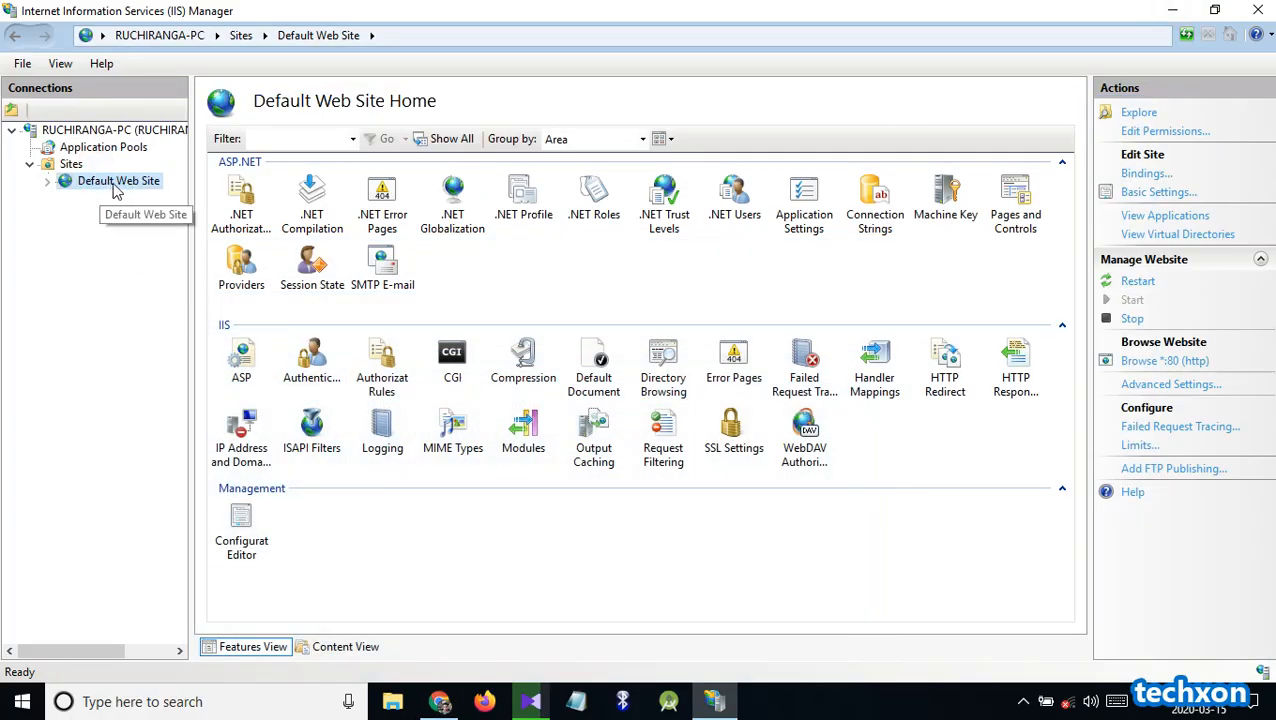
left_click(46, 183)
left_click(46, 183)
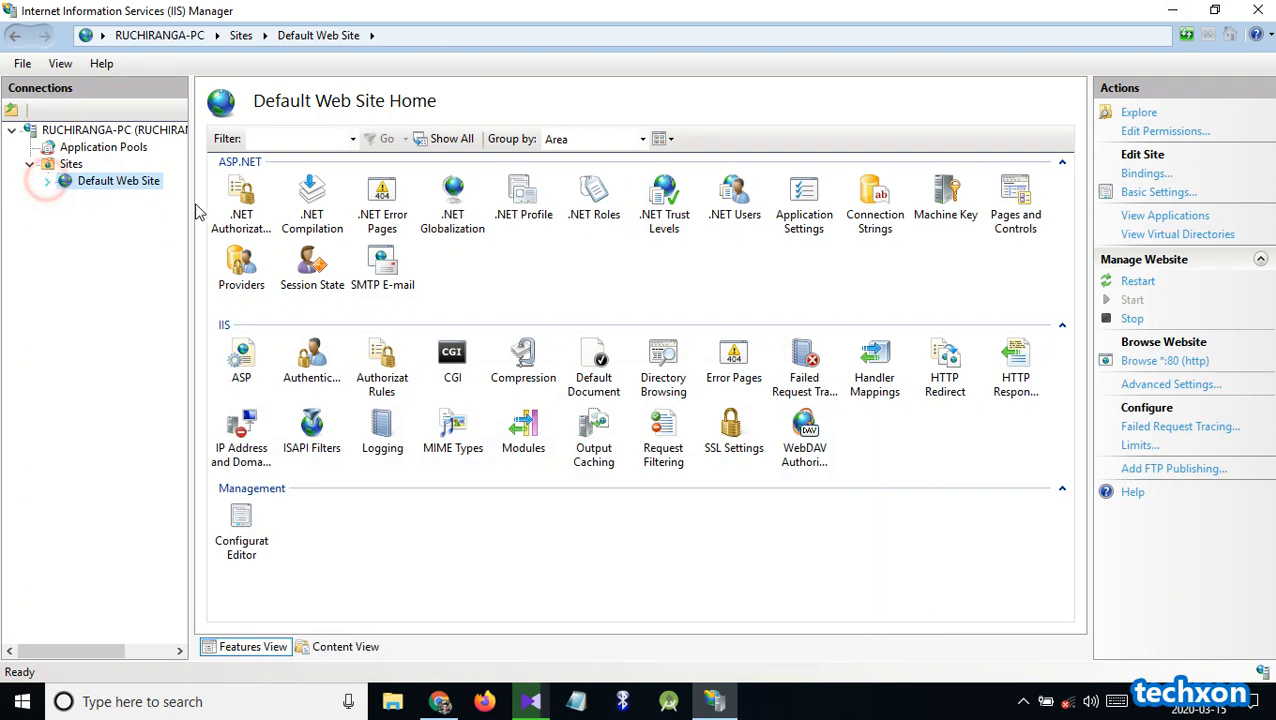
left_click(1130, 320)
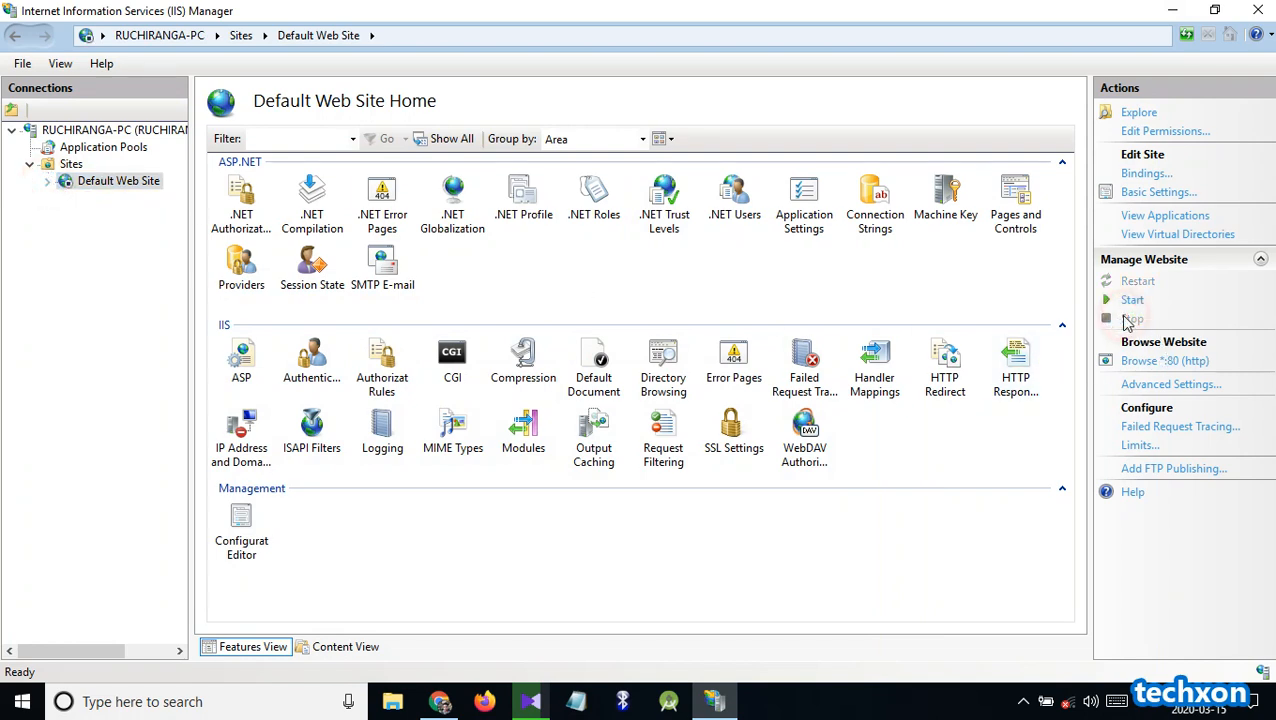
Switch to Chrome and load localhost again to test how it responds with the site stopped
left_click(440, 701)
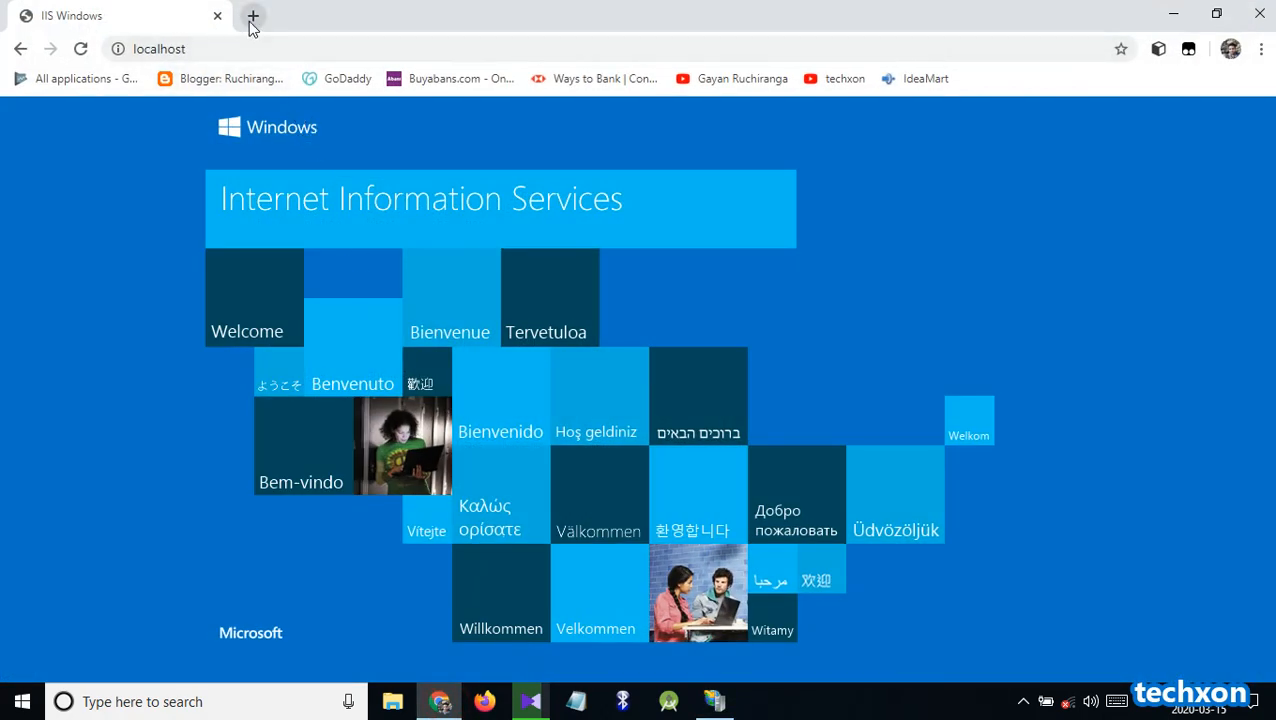
left_click(81, 48)
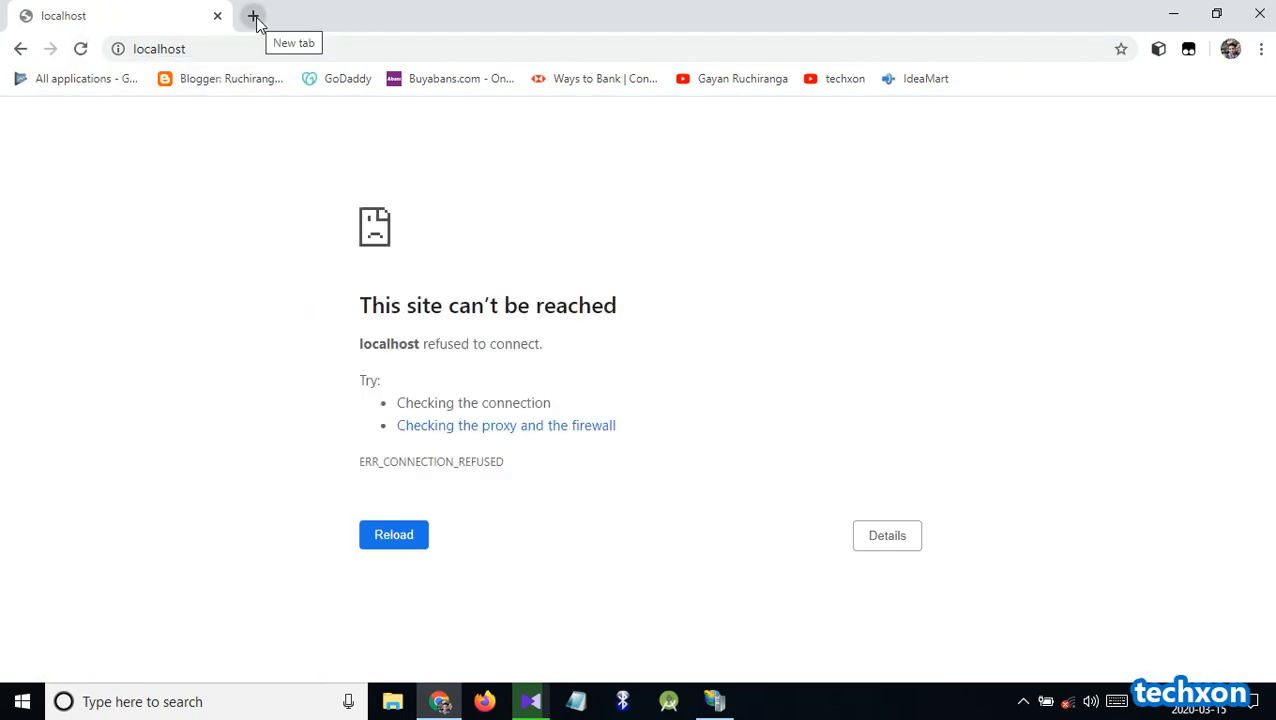
left_click(215, 48)
left_click(215, 48)
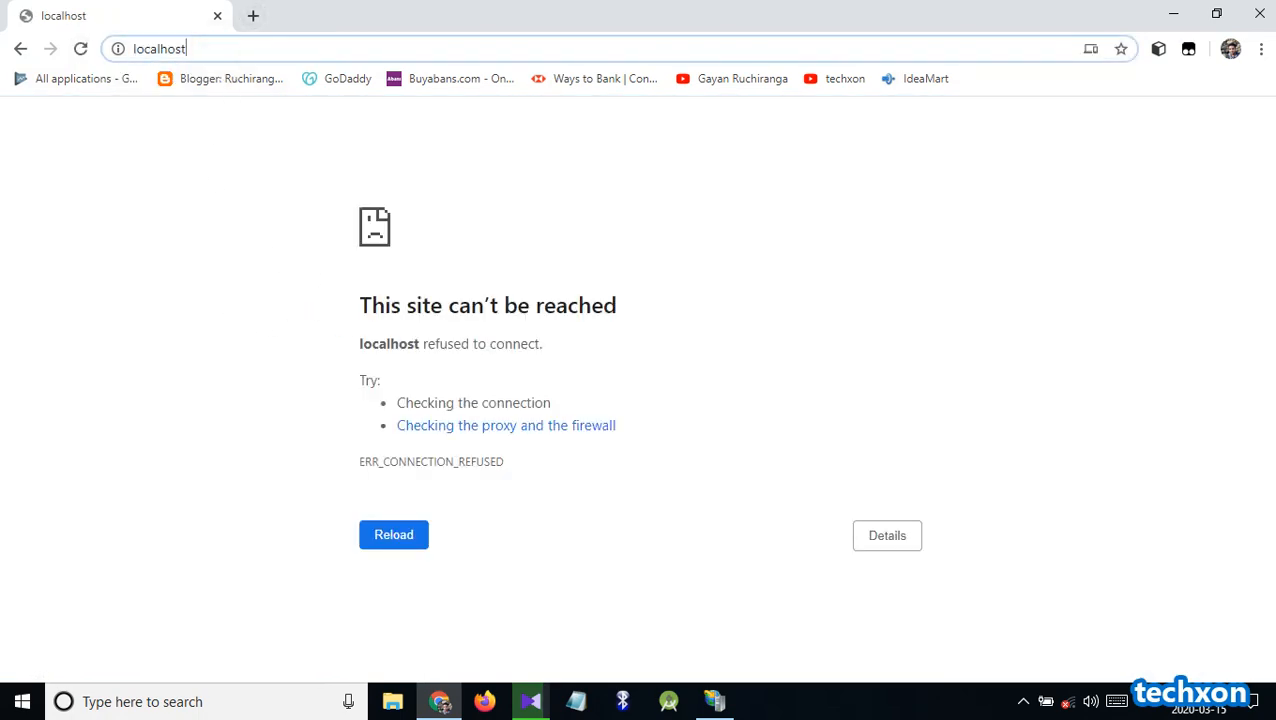
key("Return")
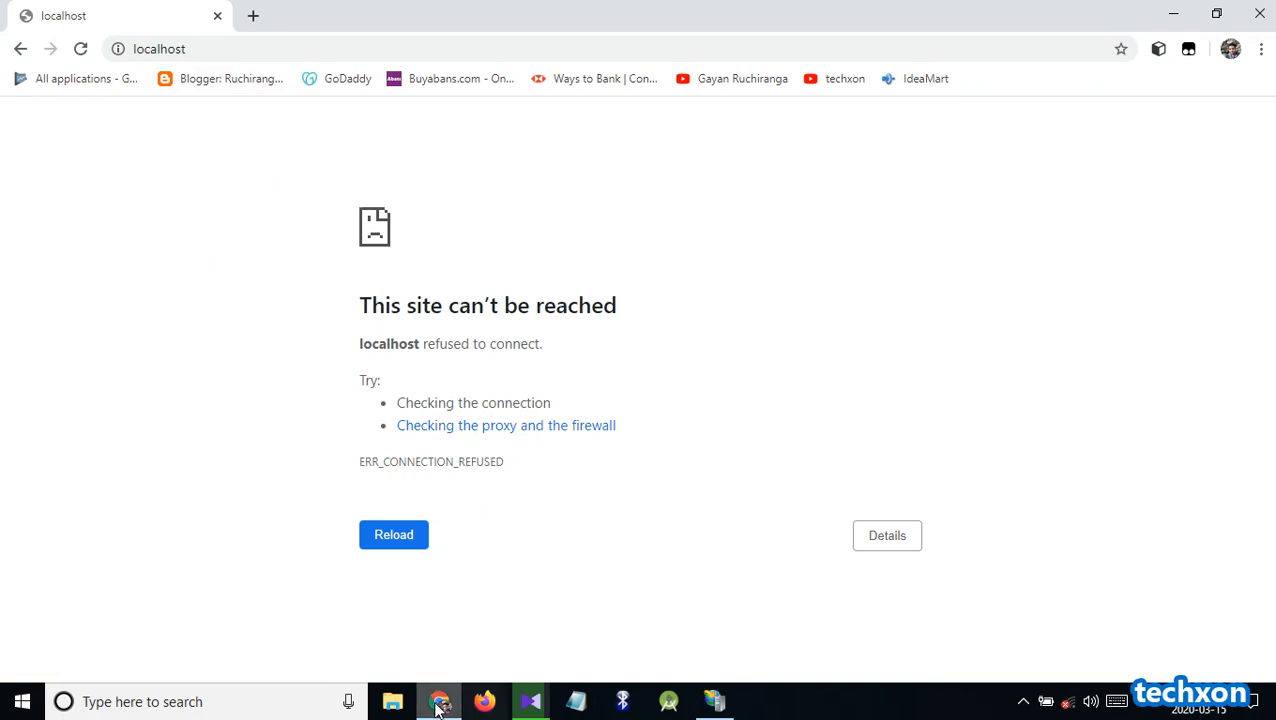
Switch back to IIS Manager, start Default Web Site and restart it
left_click(714, 700)
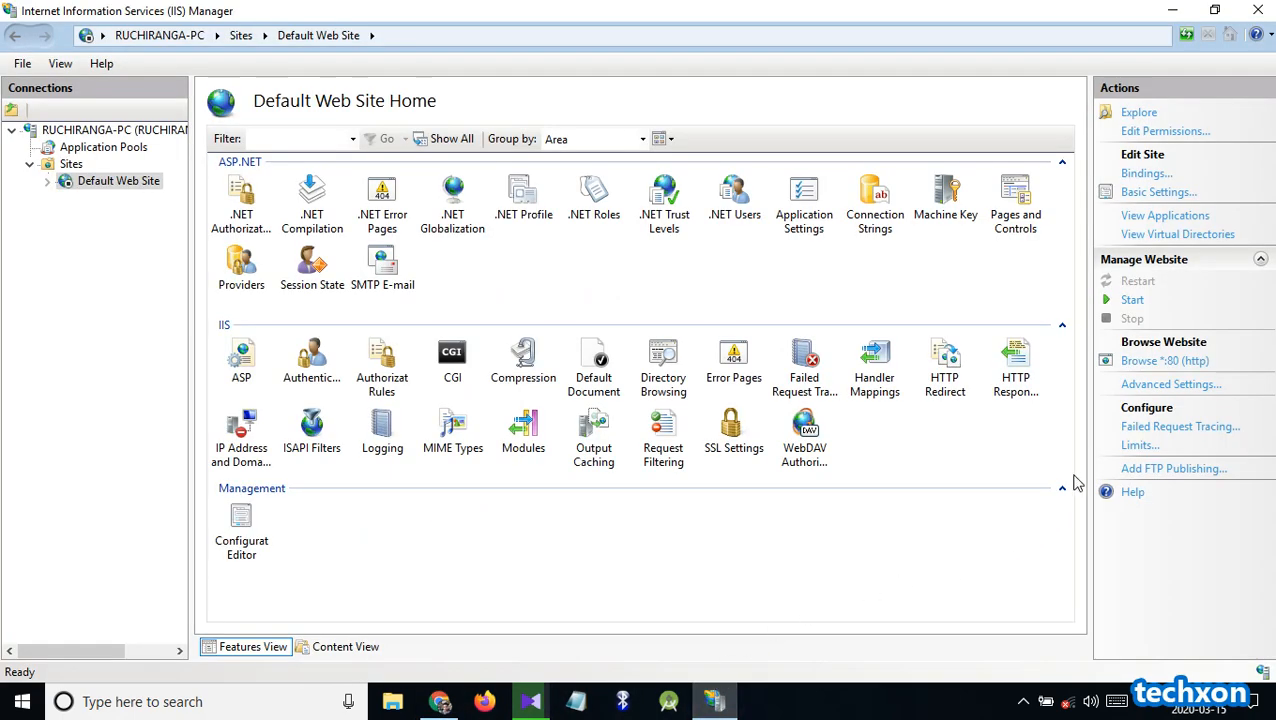
left_click(1131, 302)
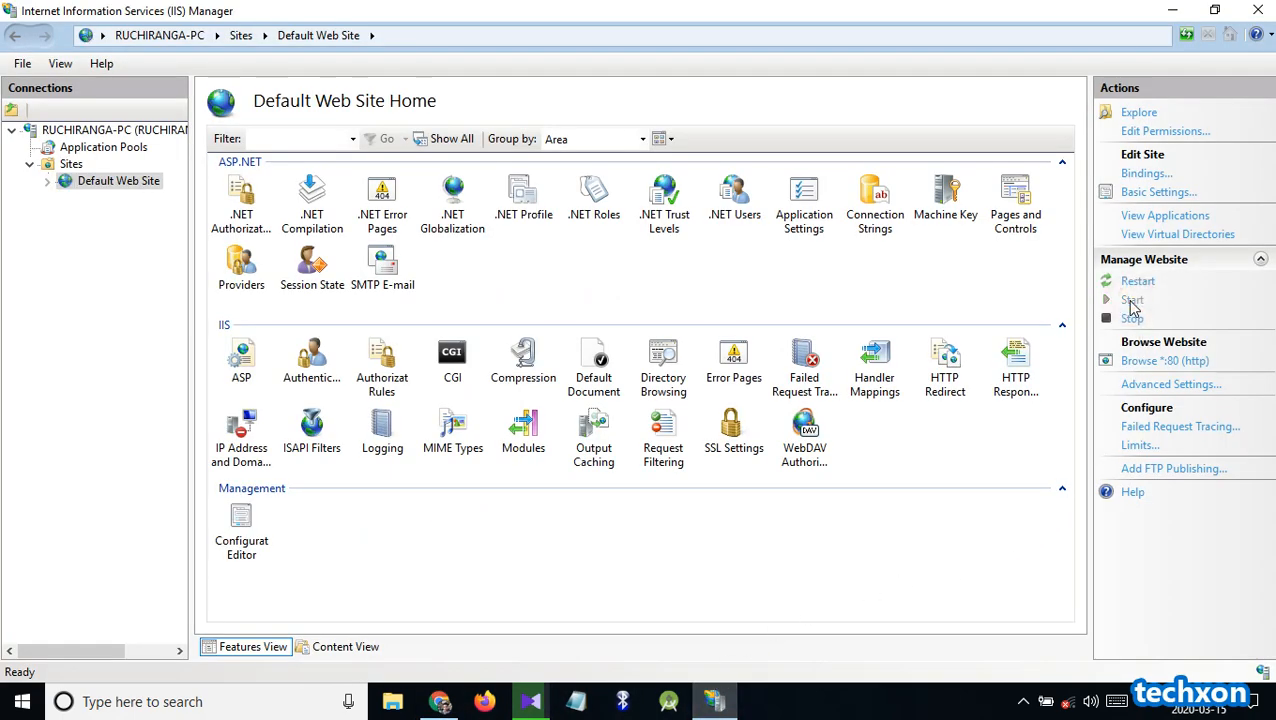
left_click(1138, 282)
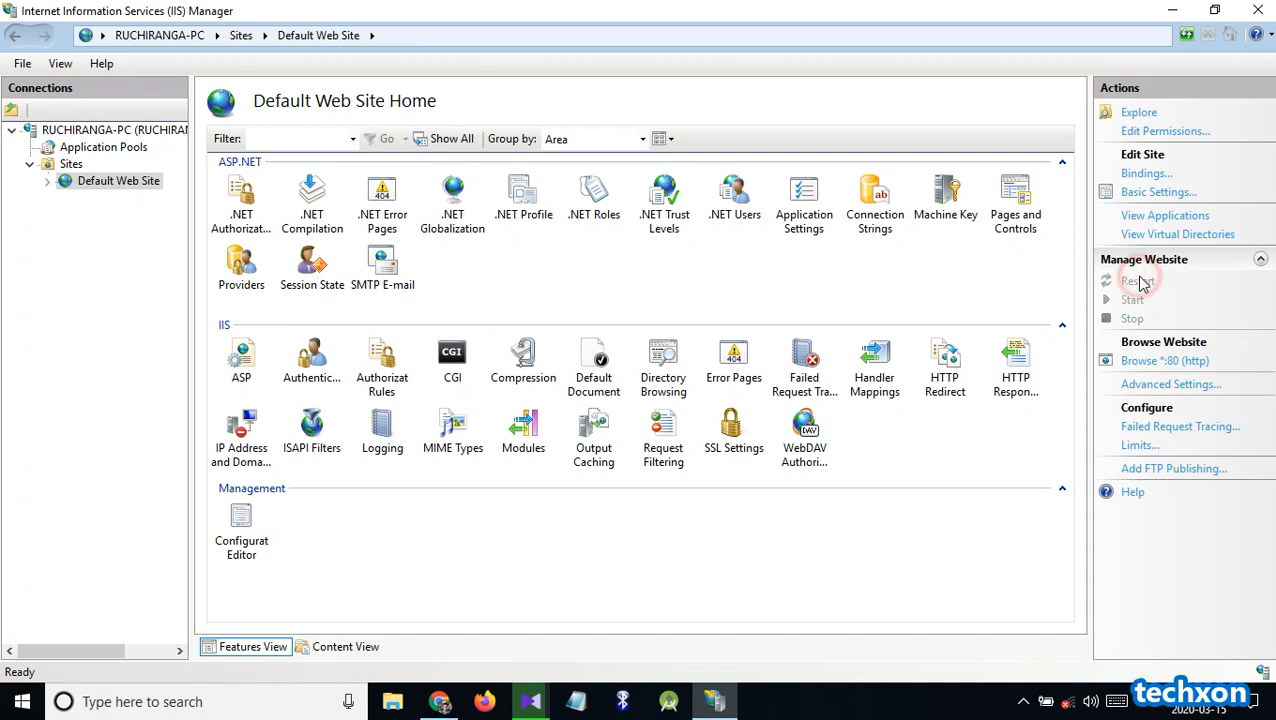
Switch to Chrome and reload localhost to check the restarted site
left_click(440, 700)
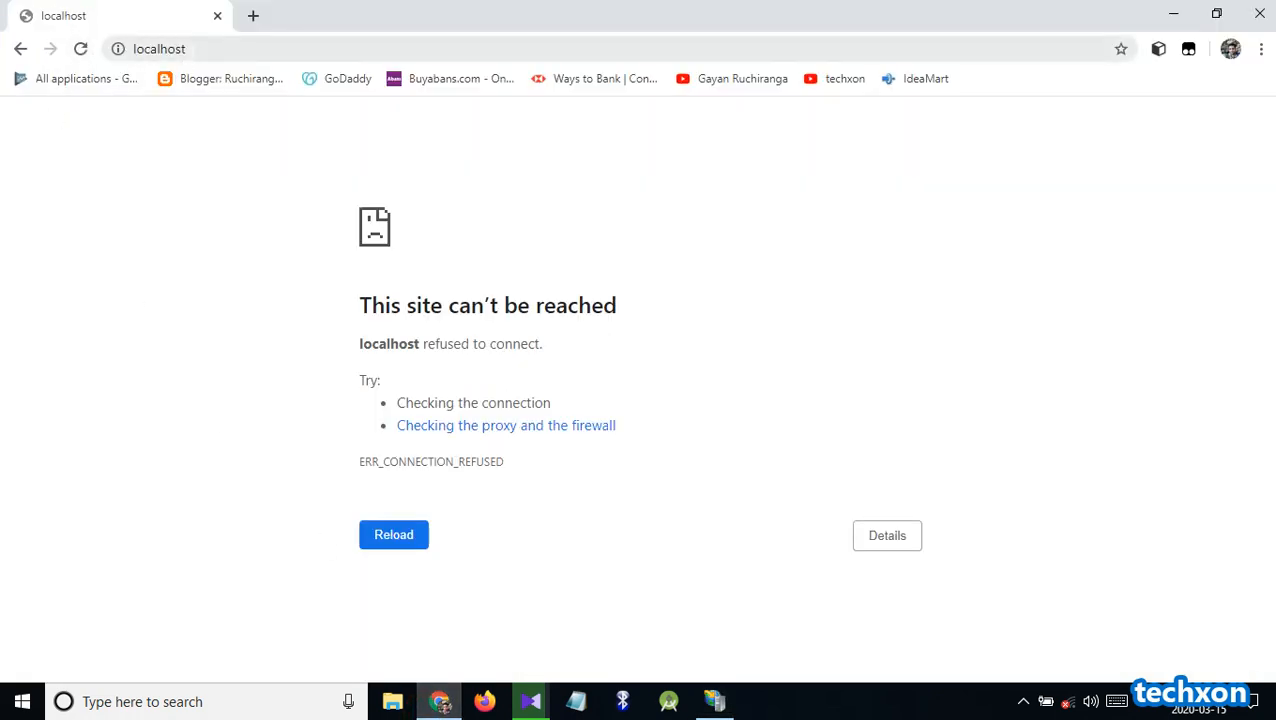
left_click(208, 48)
left_click(81, 49)
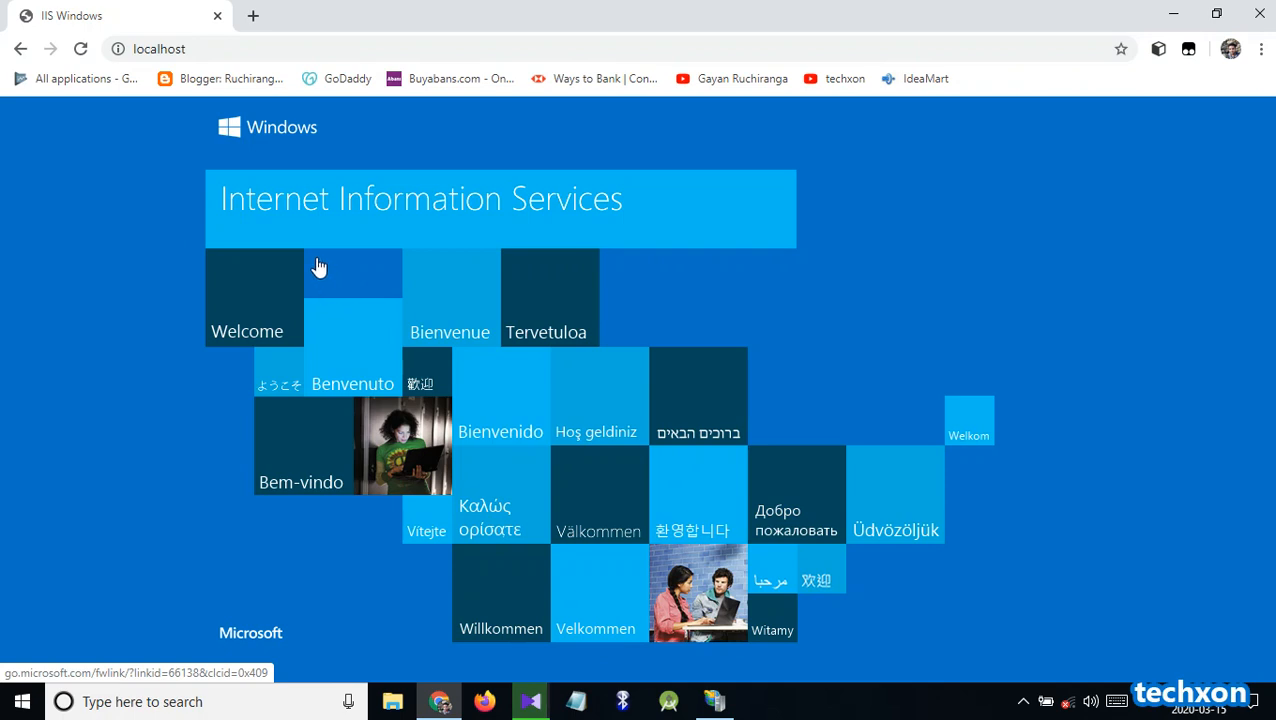
Load localhost in a new tab in place of the old one, then minimize Chrome and IIS Manager
left_click(253, 16)
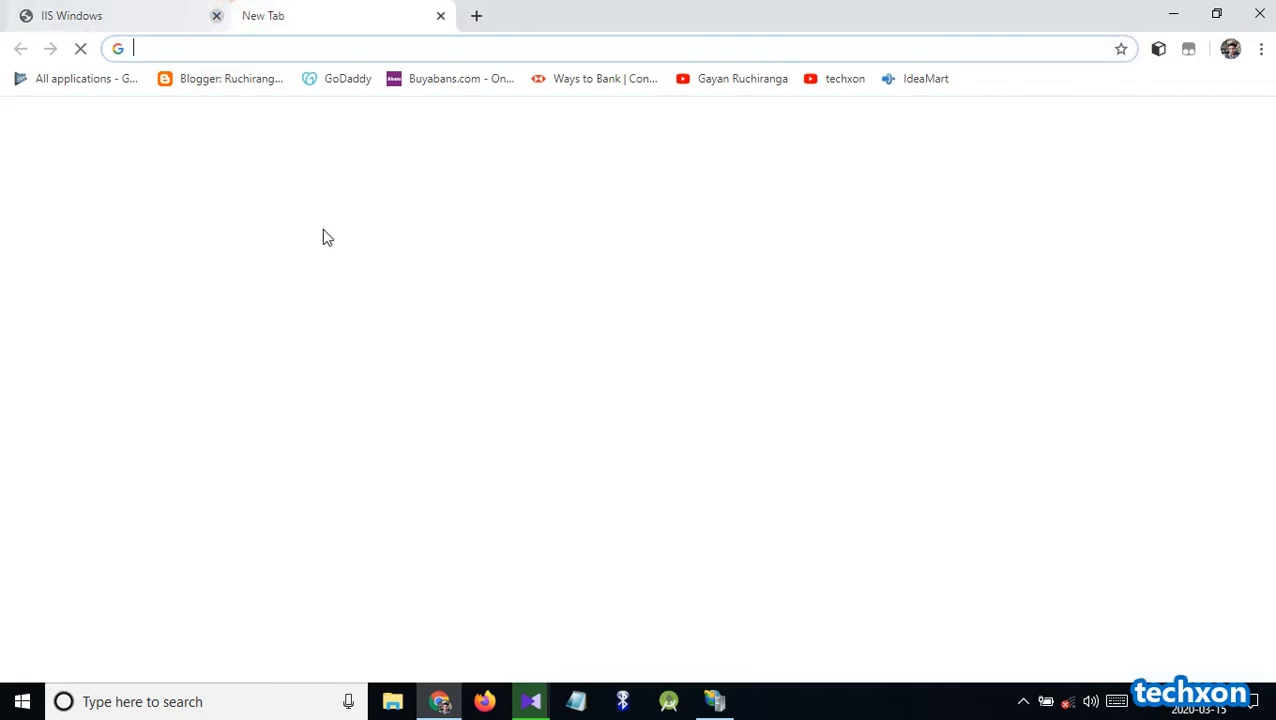
type("loca")
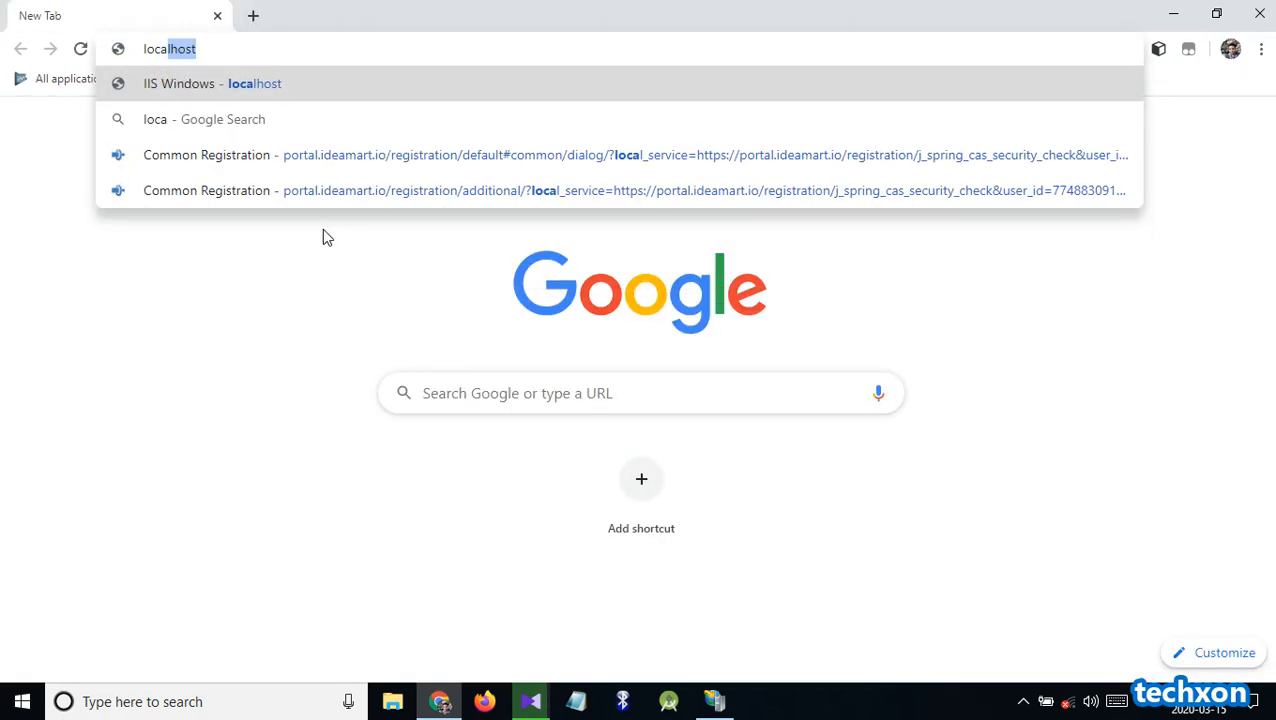
key("Return")
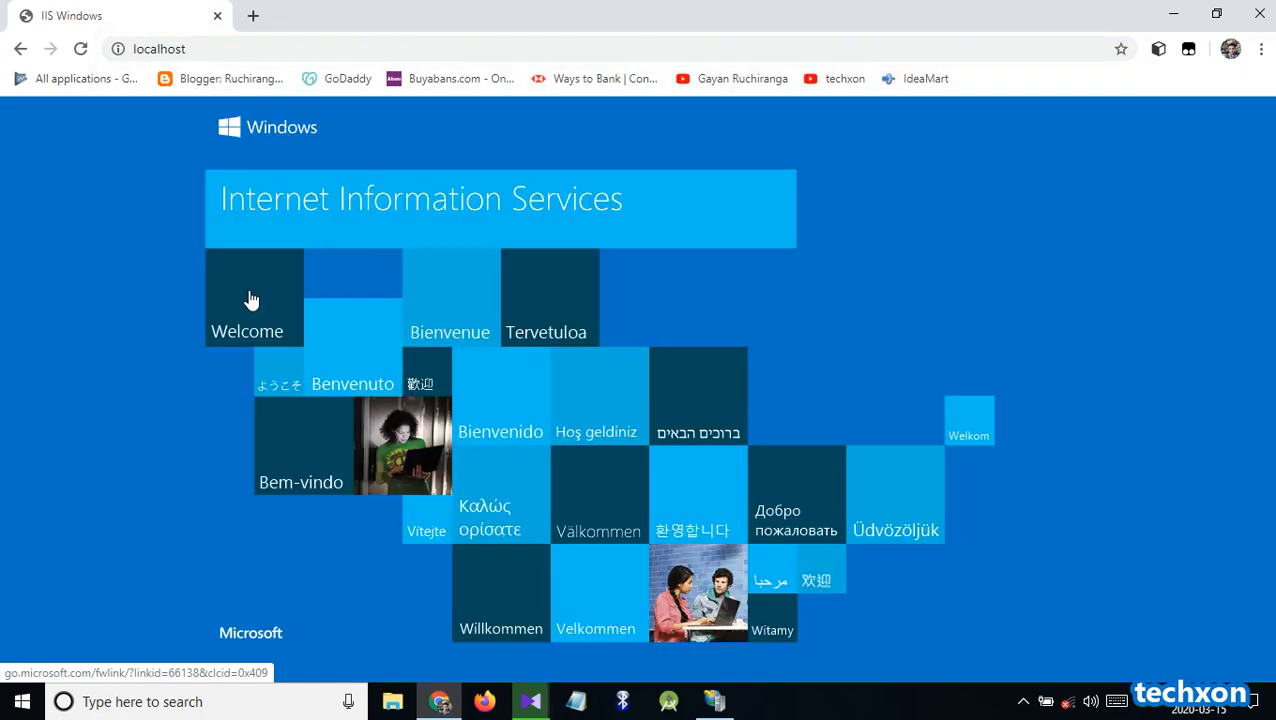
left_click(1174, 16)
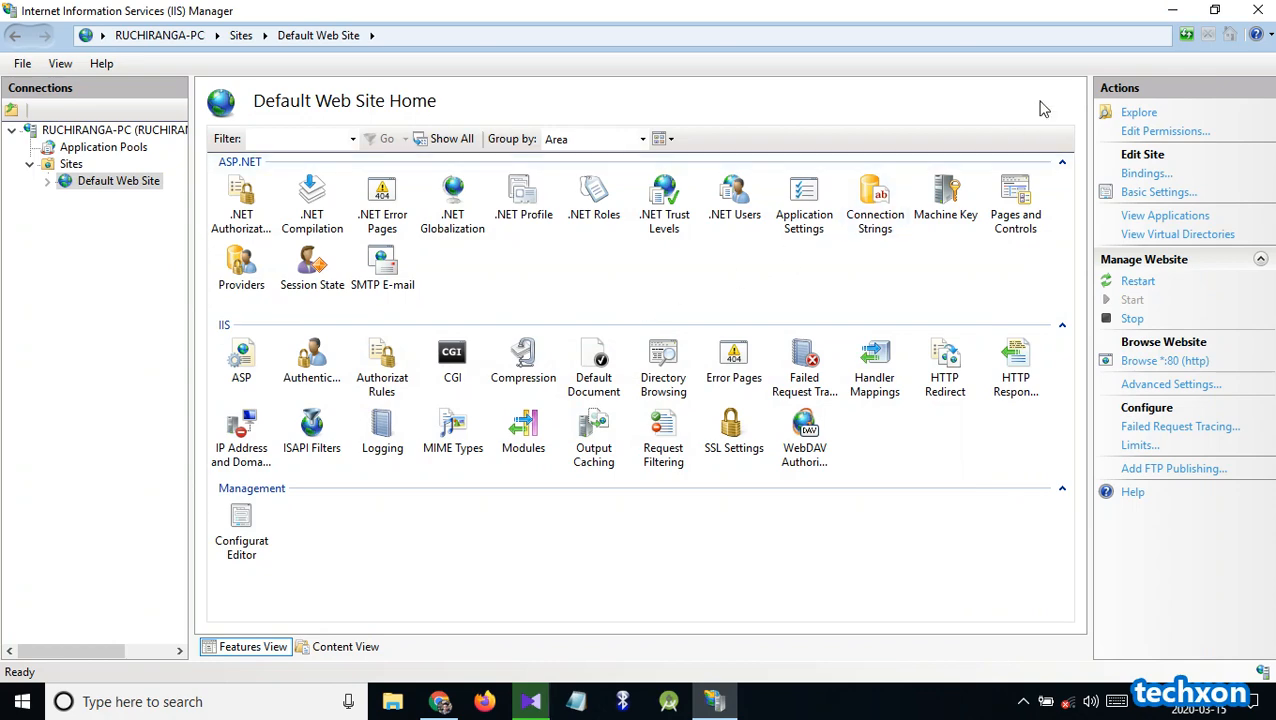
left_click(1176, 16)
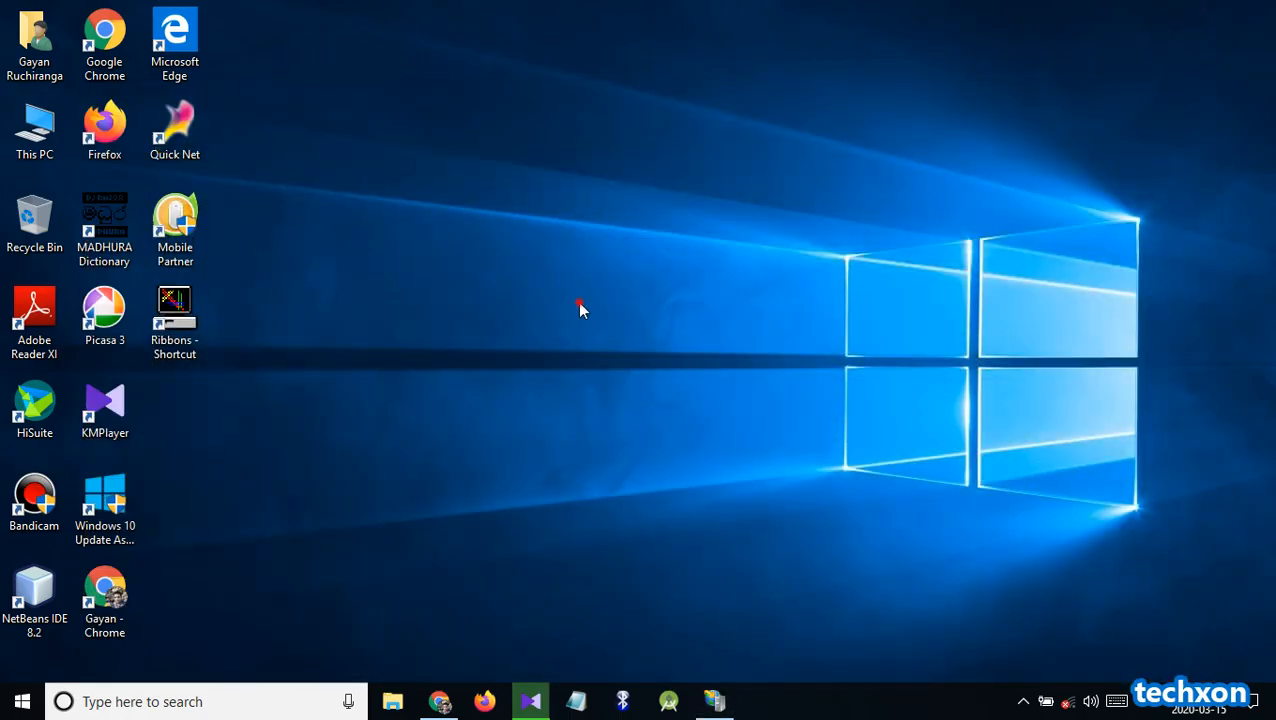